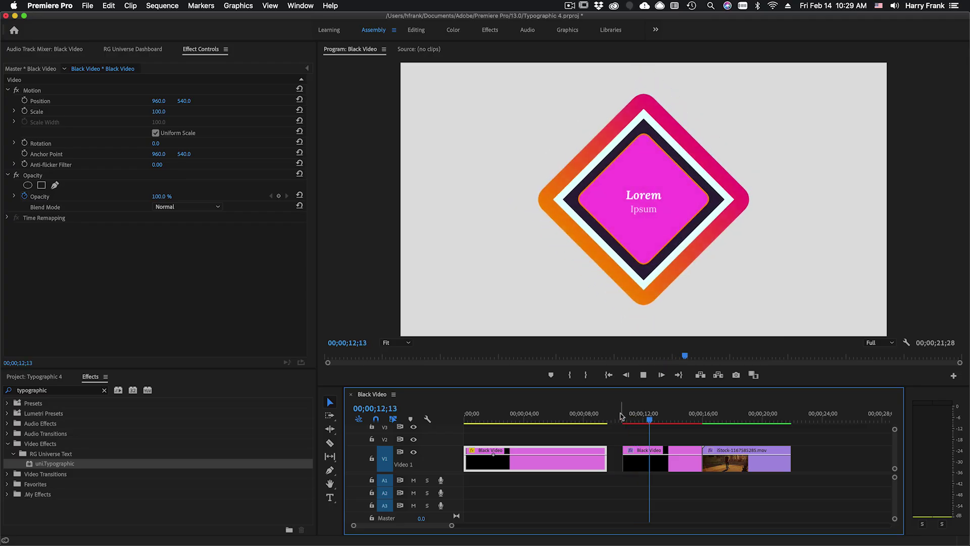
Preview the sequence's existing titles and park the playhead at the first black clip
{"action": "key", "text": "space"}
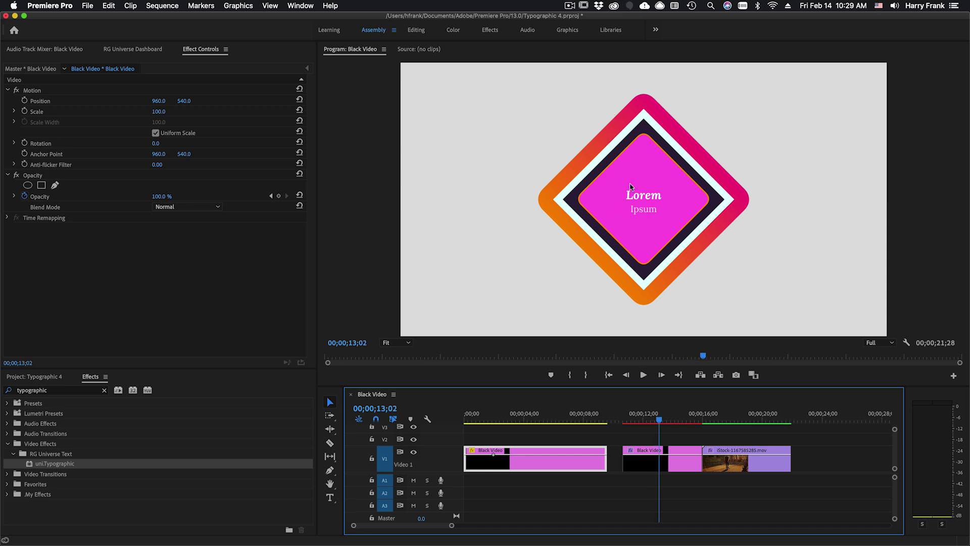
{"action": "key", "text": "space"}
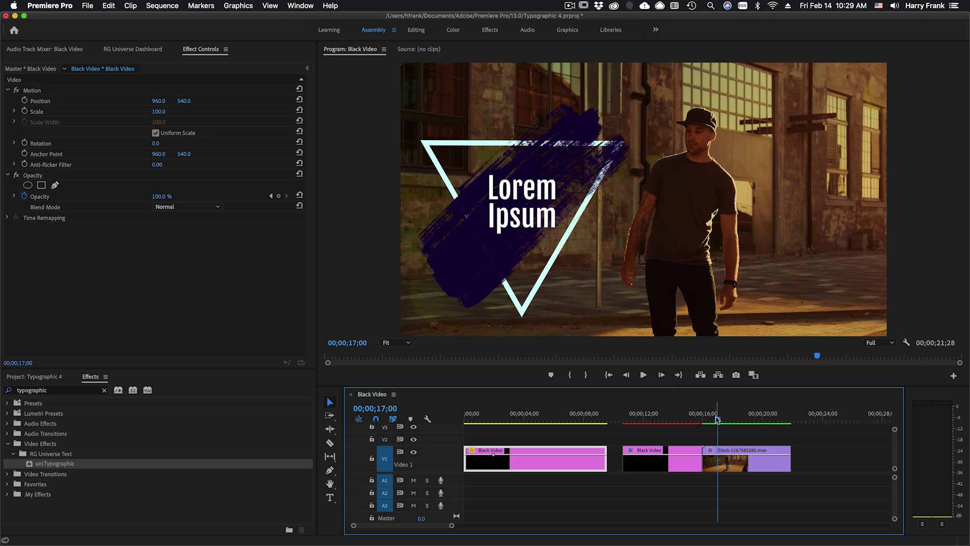
{"action": "left_click_drag", "start_coordinate": [718, 419], "coordinate": [726, 418]}
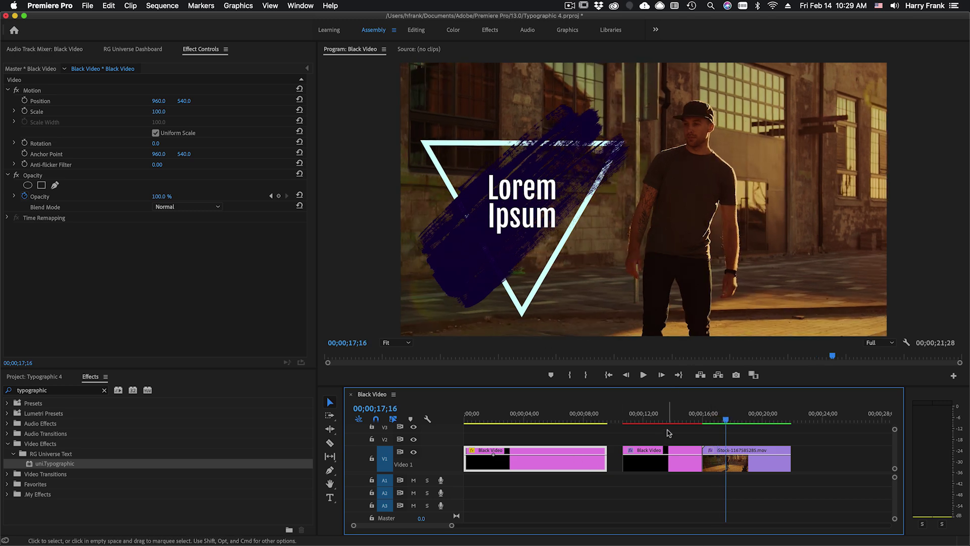
{"action": "left_click", "coordinate": [652, 419]}
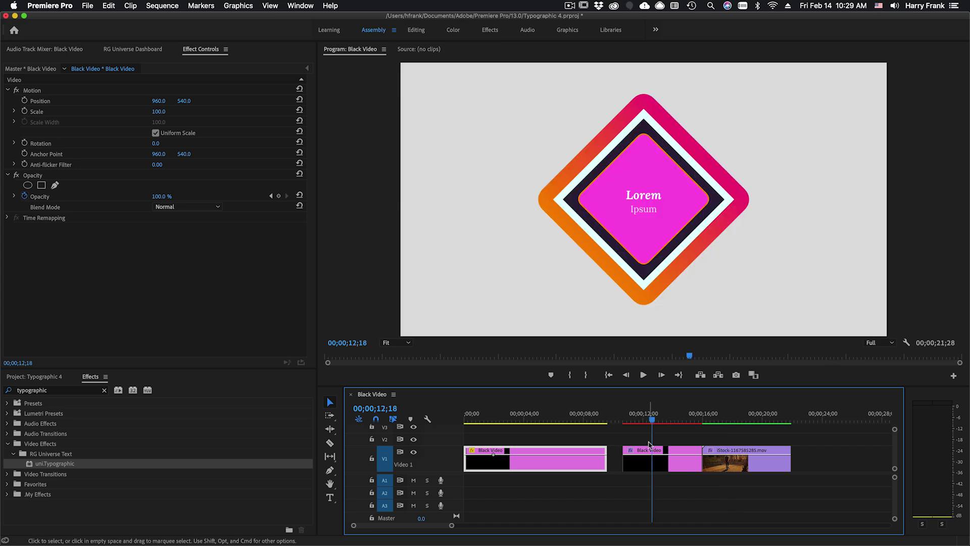
{"action": "left_click", "coordinate": [519, 419]}
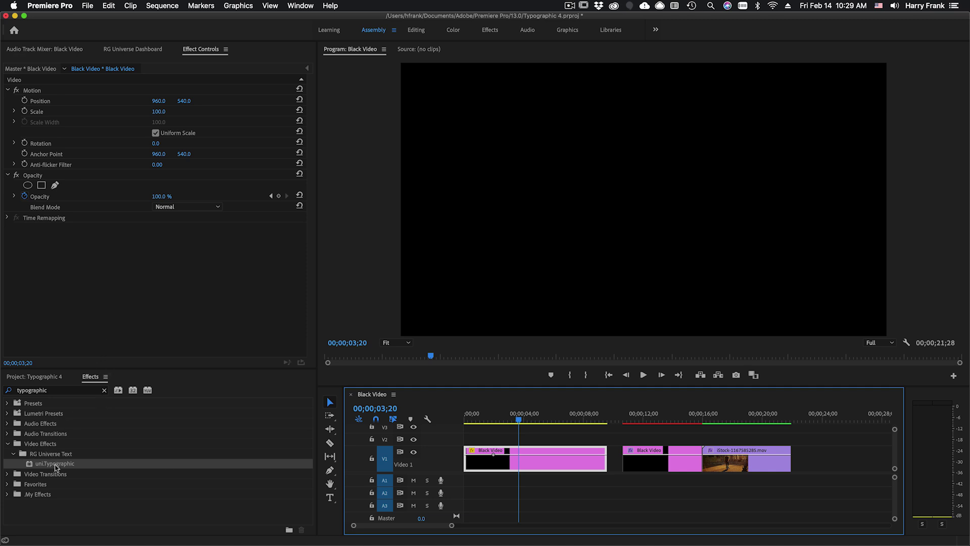
Apply uni.Typographic to the first Black Video clip and scrub to see the teal Lorem Ipsum box
{"action": "left_click_drag", "start_coordinate": [55, 466], "coordinate": [529, 452]}
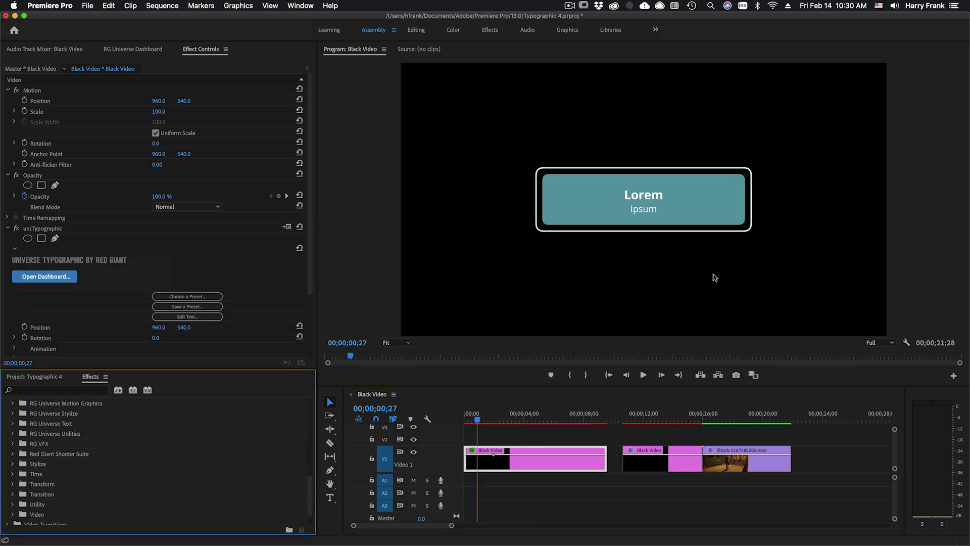
{"action": "left_click", "coordinate": [470, 415]}
{"action": "left_click_drag", "start_coordinate": [470, 416], "coordinate": [477, 419]}
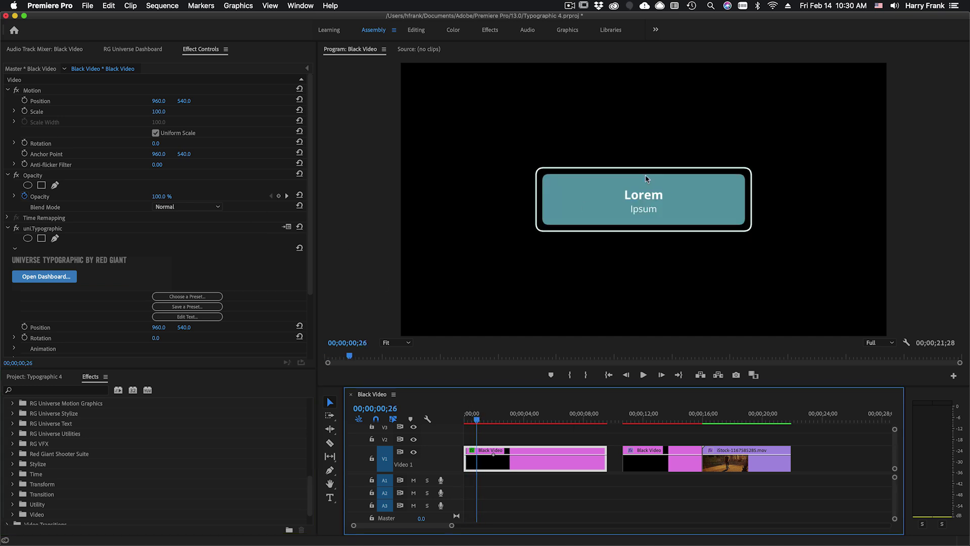
{"action": "scroll", "coordinate": [71, 257], "scroll_direction": "down", "scroll_amount": 3}
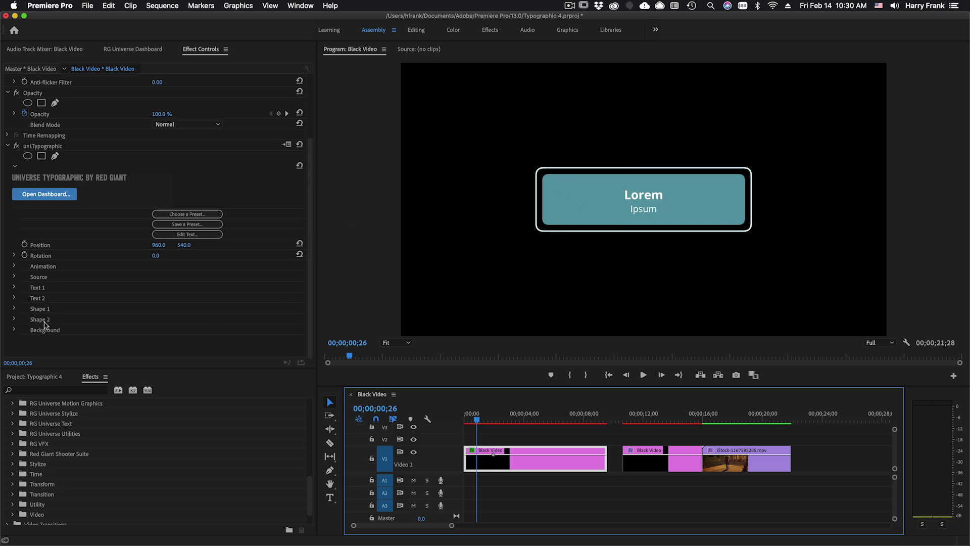
Switch Shape 1 to Shape Library and browse the preset shapes, cancelling without choosing one
{"action": "left_click", "coordinate": [14, 309]}
{"action": "scroll", "coordinate": [155, 327], "scroll_direction": "down", "scroll_amount": 4}
{"action": "left_click", "coordinate": [174, 249]}
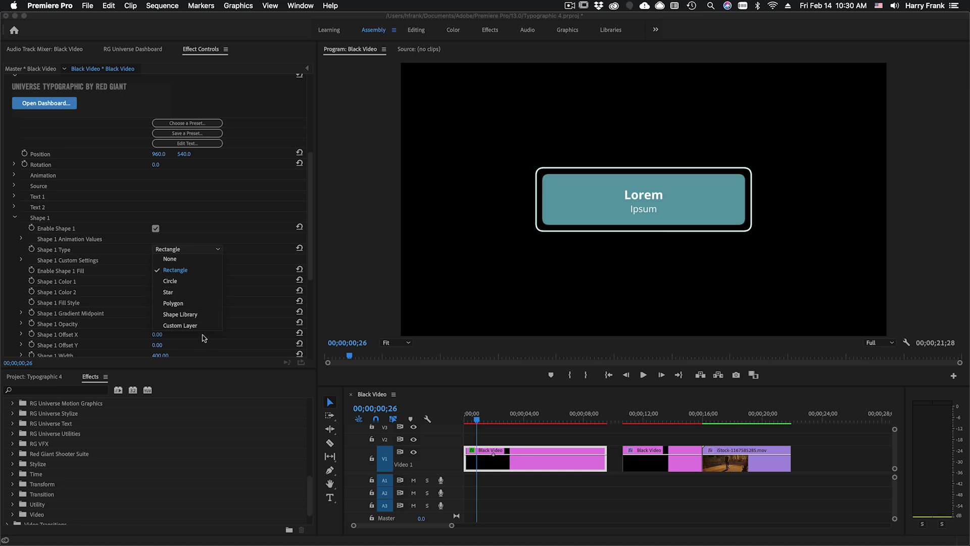
{"action": "left_click", "coordinate": [180, 315]}
{"action": "left_click_drag", "start_coordinate": [160, 325], "coordinate": [165, 325]}
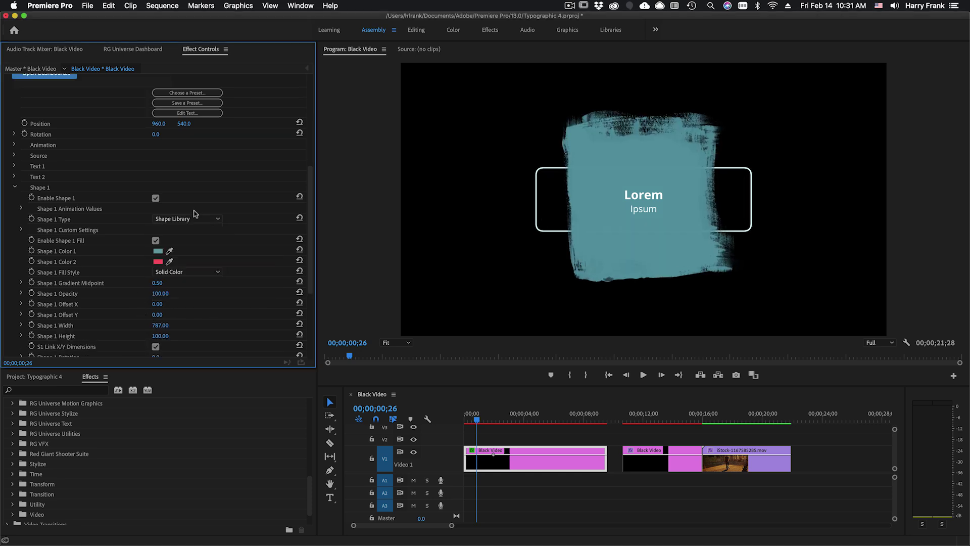
{"action": "left_click", "coordinate": [21, 229]}
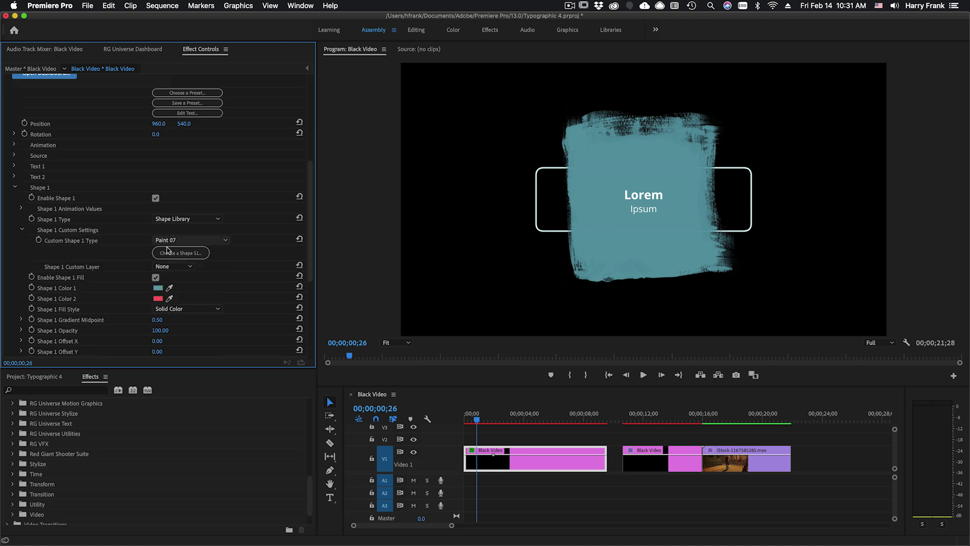
{"action": "left_click", "coordinate": [180, 253]}
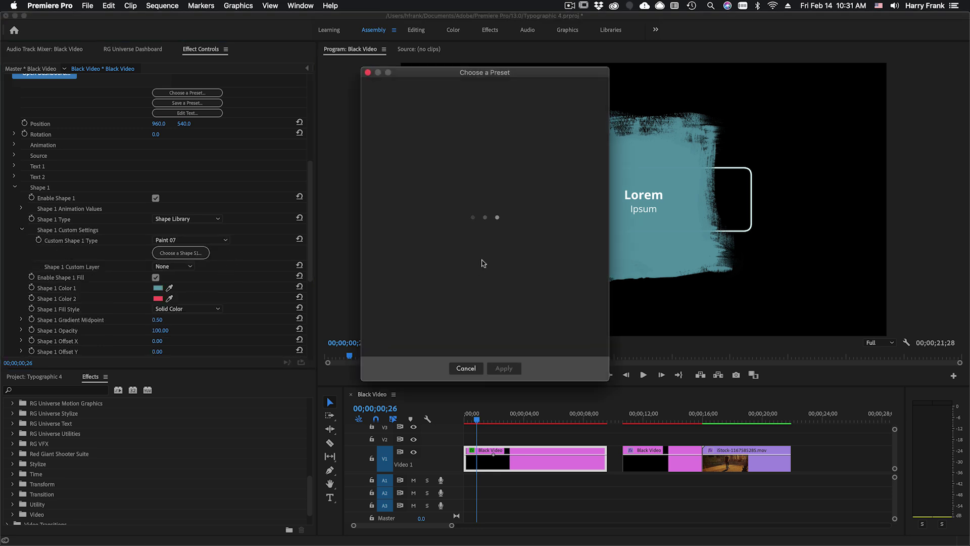
{"action": "scroll", "coordinate": [483, 263], "scroll_direction": "down", "scroll_amount": 8}
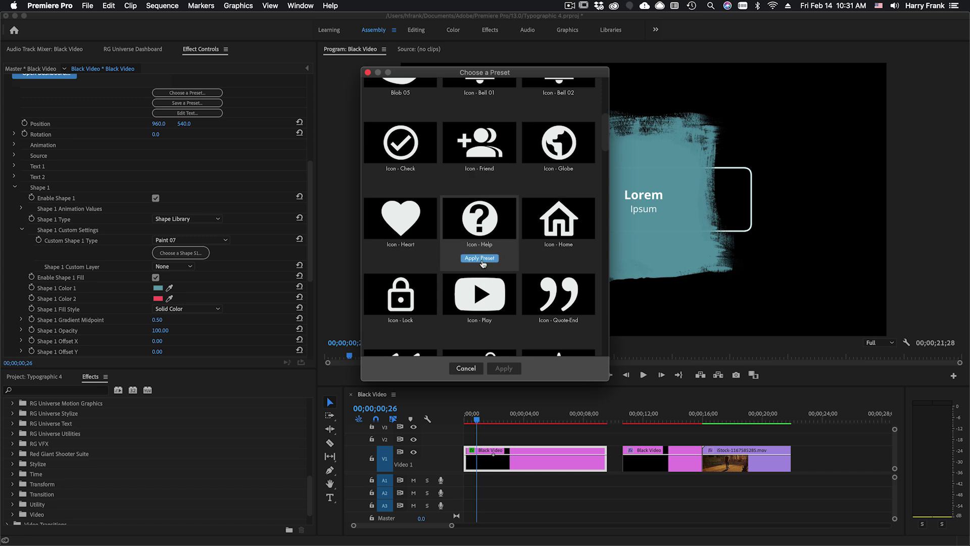
{"action": "scroll", "coordinate": [482, 261], "scroll_direction": "down", "scroll_amount": 10}
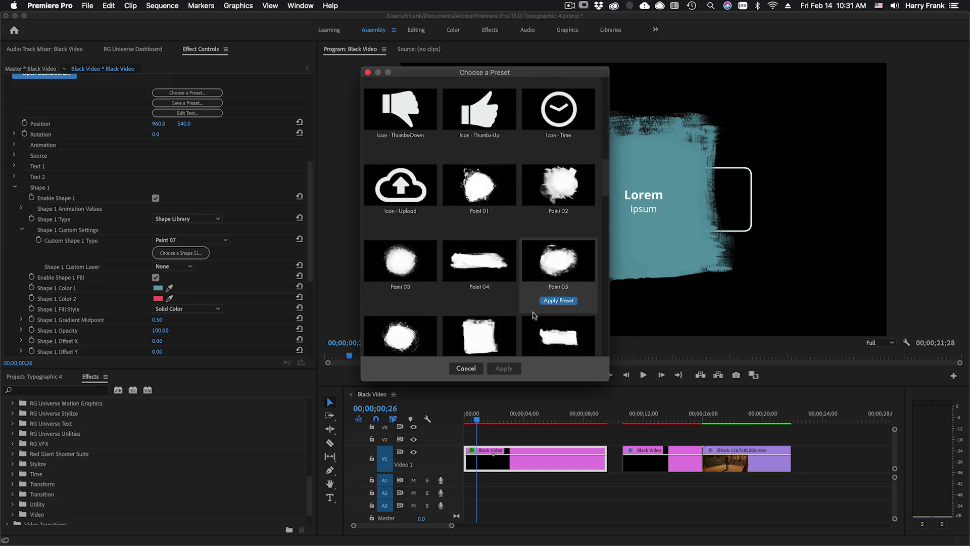
{"action": "scroll", "coordinate": [532, 320], "scroll_direction": "down", "scroll_amount": 5}
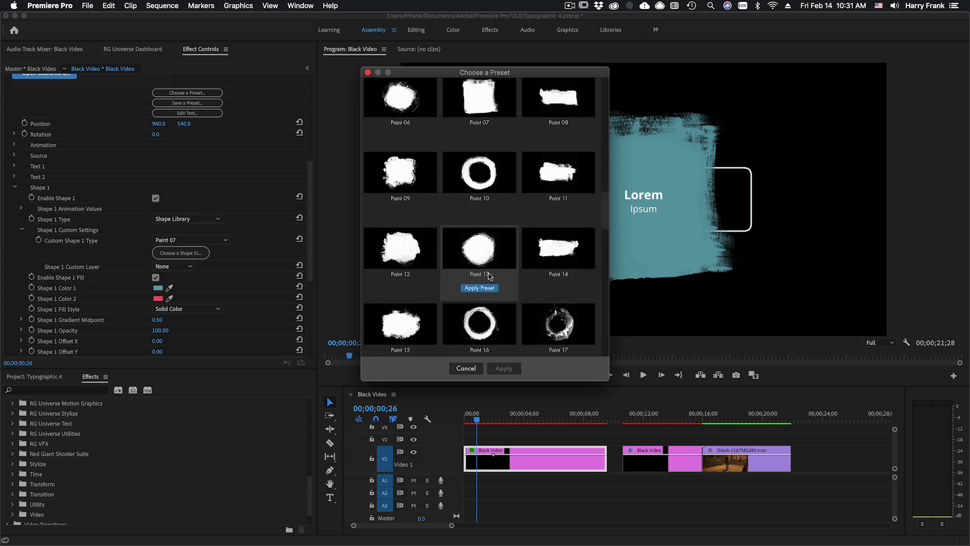
{"action": "left_click", "coordinate": [466, 368]}
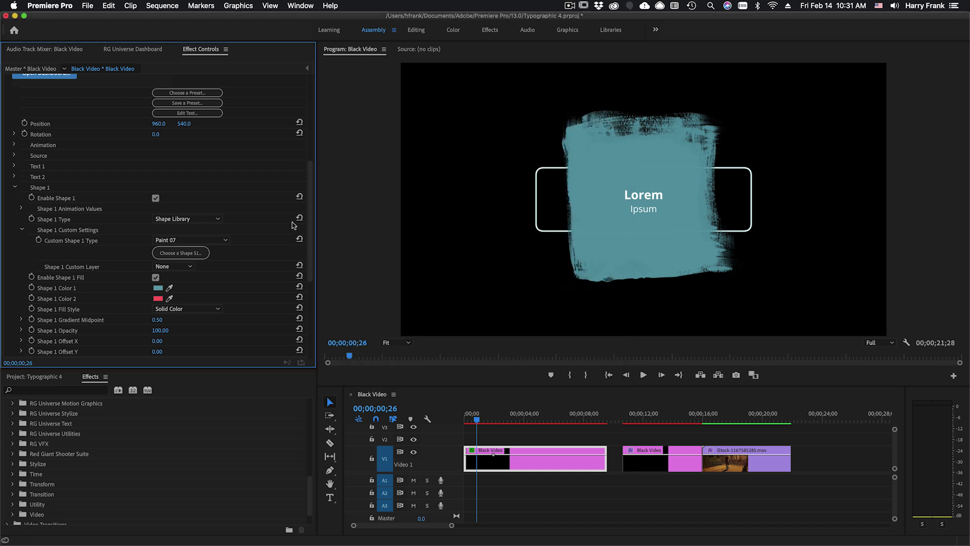
Return Shape 1 to Rectangle, unlink its X/Y dimensions and set Width to 400
{"action": "left_click", "coordinate": [183, 218]}
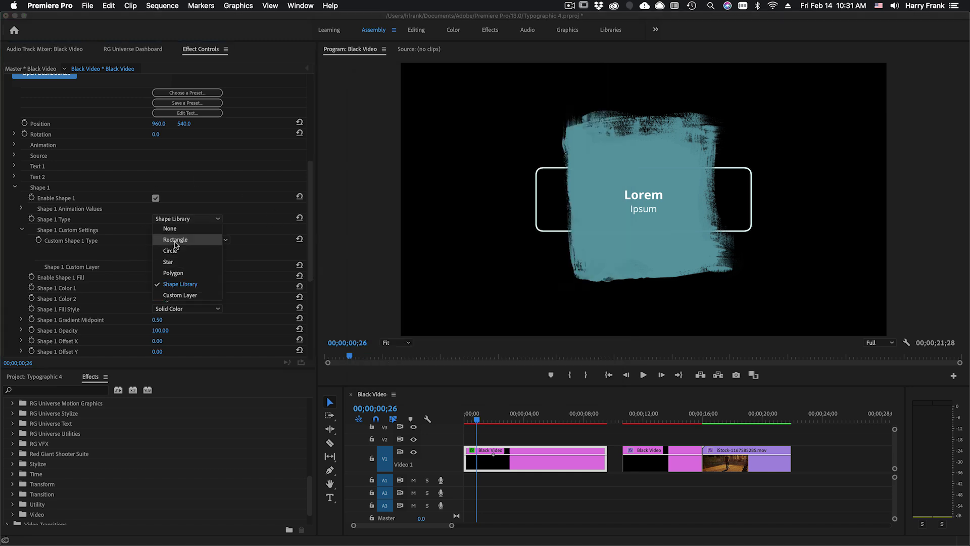
{"action": "left_click", "coordinate": [176, 245]}
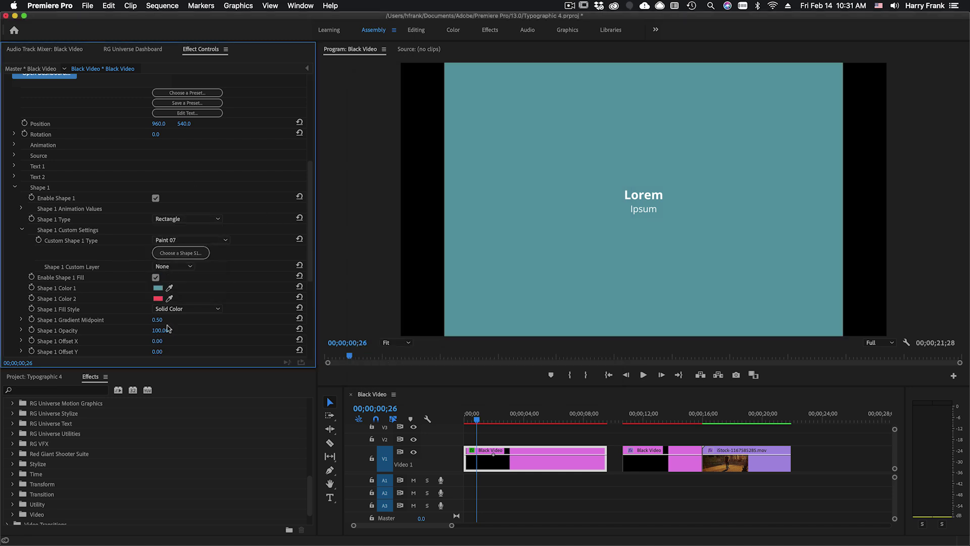
{"action": "scroll", "coordinate": [160, 335], "scroll_direction": "down", "scroll_amount": 3}
{"action": "left_click", "coordinate": [155, 312]}
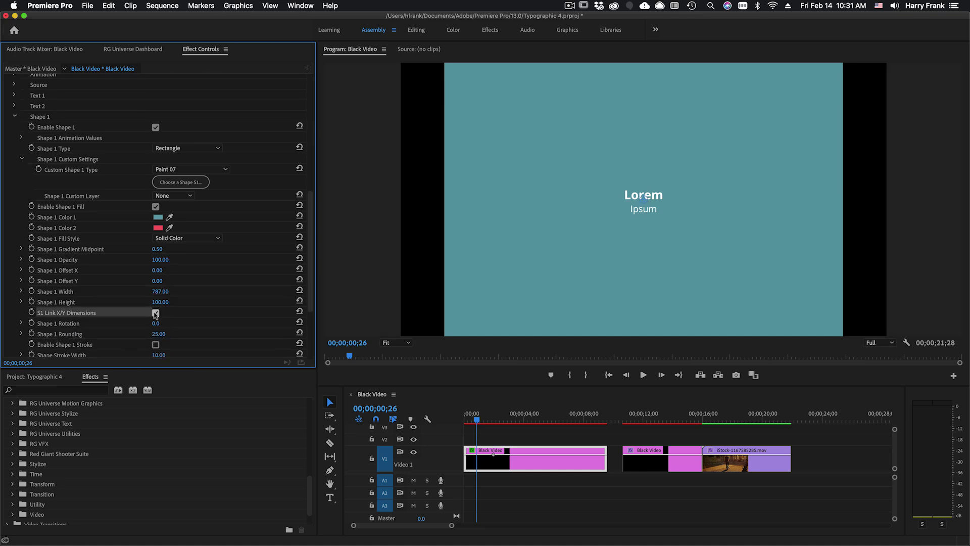
{"action": "left_click", "coordinate": [155, 313]}
{"action": "left_click", "coordinate": [160, 292]}
{"action": "type", "text": "400"}
{"action": "key", "text": "Return"}
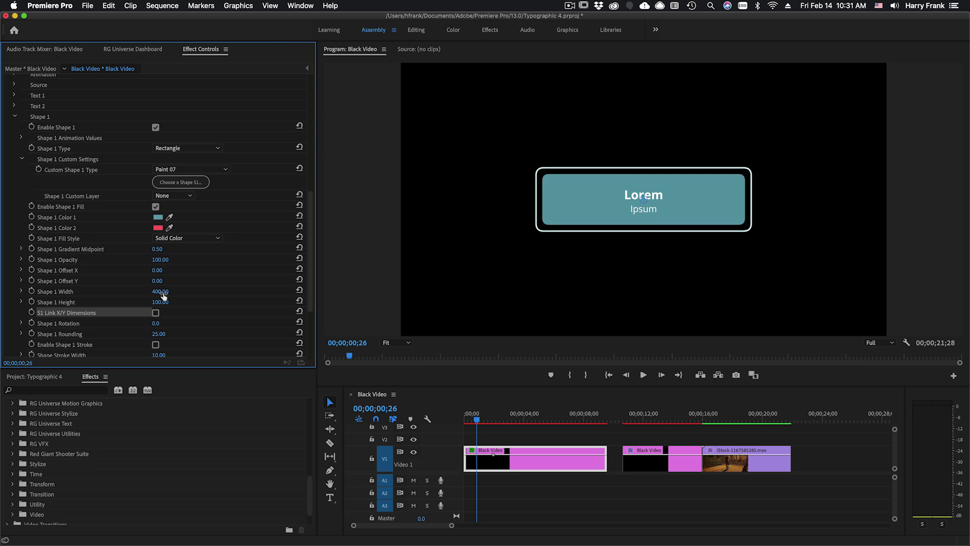
Test shifting the Lorem text and sliding the title box, then undo back to centre
{"action": "left_click", "coordinate": [15, 116]}
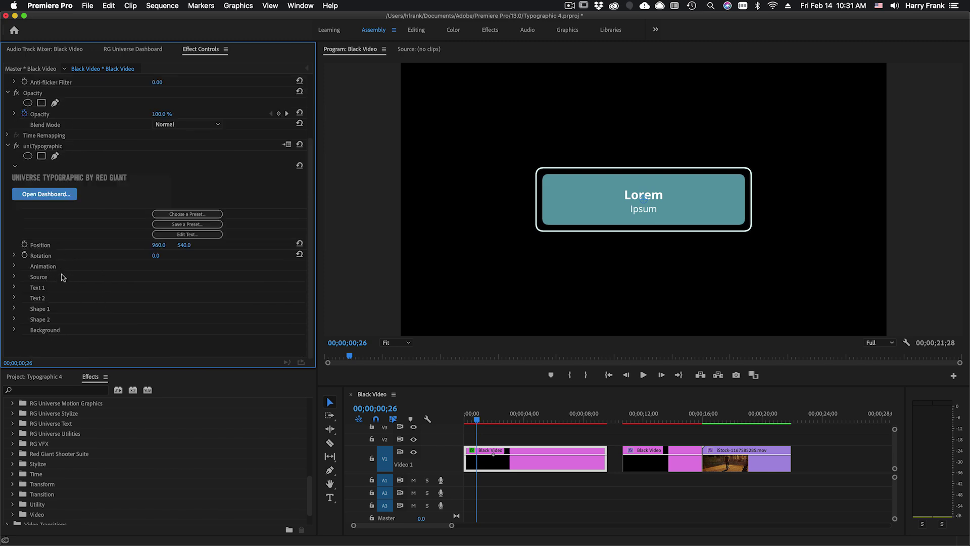
{"action": "left_click", "coordinate": [15, 265]}
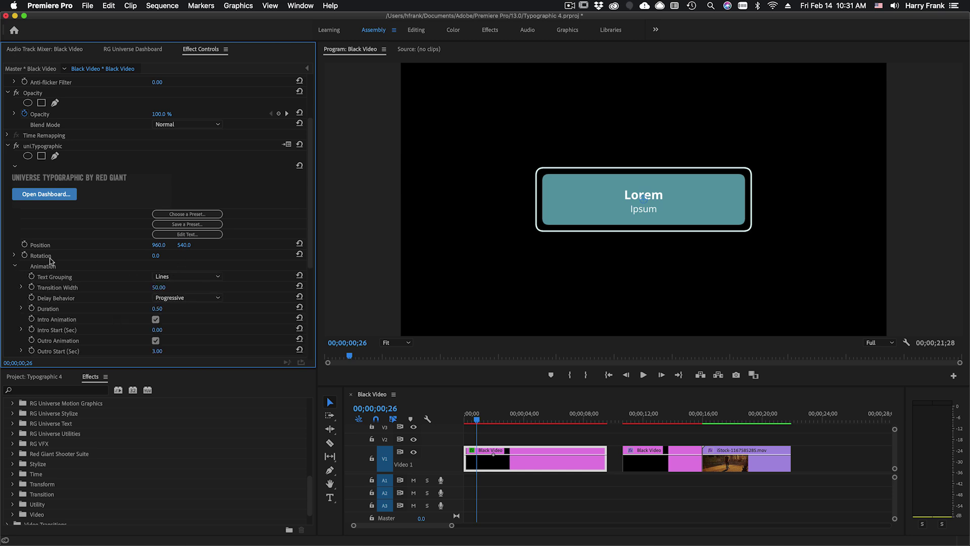
{"action": "left_click", "coordinate": [14, 267]}
{"action": "scroll", "coordinate": [268, 306], "scroll_direction": "down", "scroll_amount": 4}
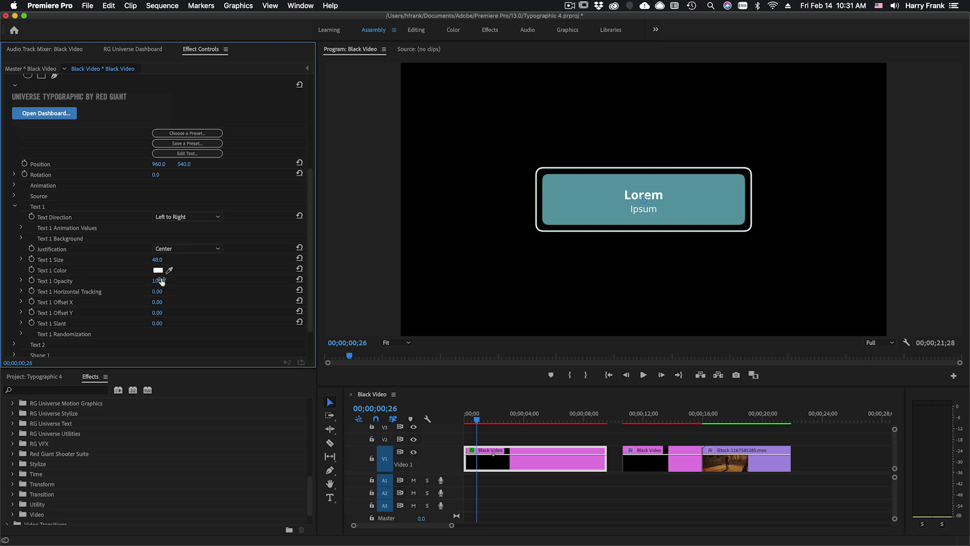
{"action": "mouse_move", "coordinate": [158, 305]}
{"action": "left_mouse_down"}
{"action": "mouse_move", "coordinate": [166, 302]}
{"action": "mouse_move", "coordinate": [147, 302]}
{"action": "left_mouse_up"}
{"action": "left_click", "coordinate": [14, 208]}
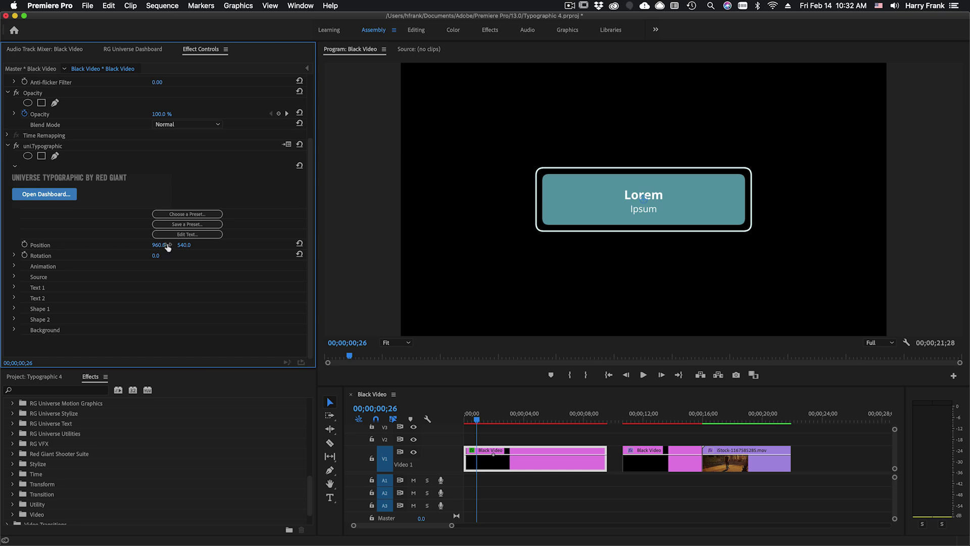
{"action": "left_click_drag", "start_coordinate": [160, 245], "coordinate": [255, 245]}
{"action": "key", "text": "super+z"}
Toggle Animate Pos X off and on while scrubbing, leaving it enabled
{"action": "left_click", "coordinate": [33, 267]}
{"action": "scroll", "coordinate": [87, 258], "scroll_direction": "down", "scroll_amount": 2}
{"action": "scroll", "coordinate": [87, 257], "scroll_direction": "down", "scroll_amount": 3}
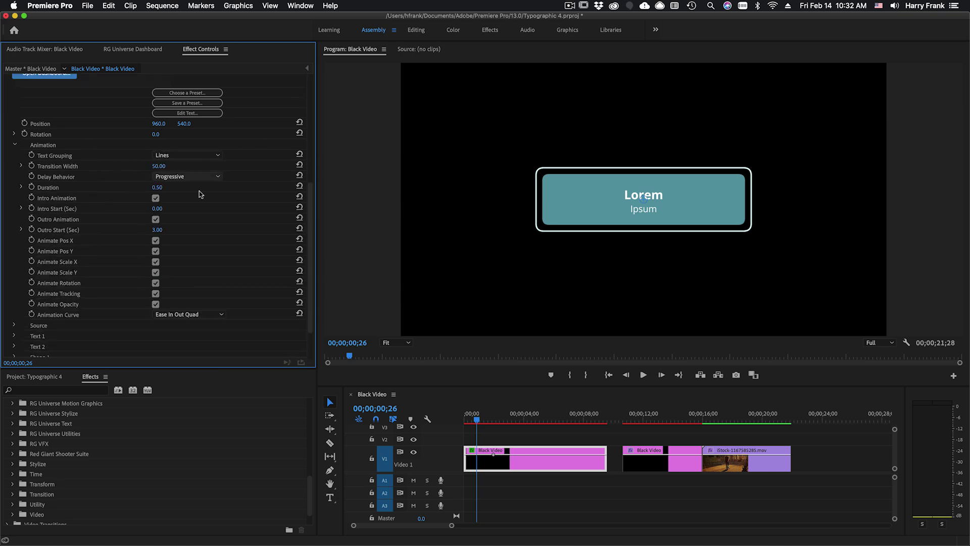
{"action": "left_click", "coordinate": [155, 241]}
{"action": "left_click", "coordinate": [155, 254]}
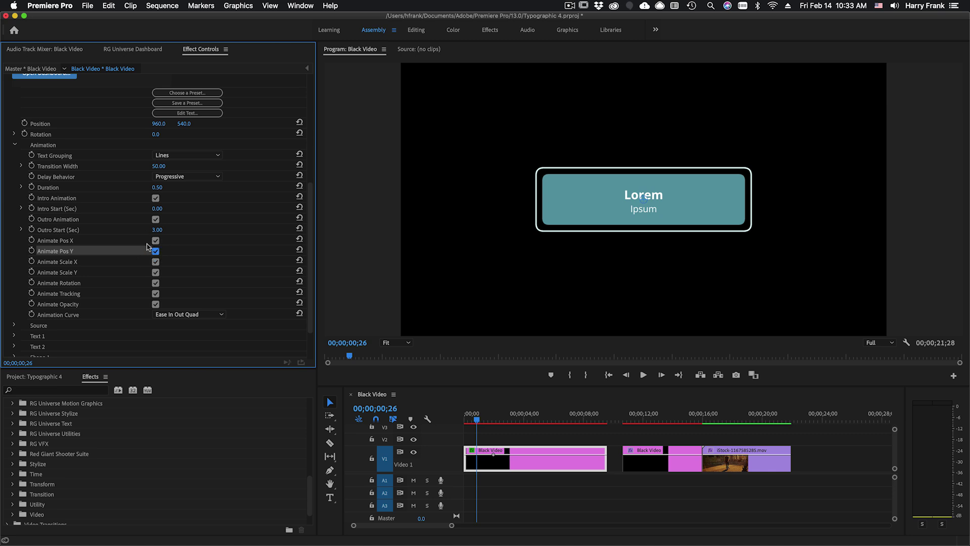
{"action": "left_click", "coordinate": [155, 242]}
{"action": "left_click", "coordinate": [475, 418]}
{"action": "mouse_move", "coordinate": [475, 417]}
{"action": "left_mouse_down"}
{"action": "mouse_move", "coordinate": [465, 417]}
{"action": "mouse_move", "coordinate": [479, 417]}
{"action": "left_mouse_up"}
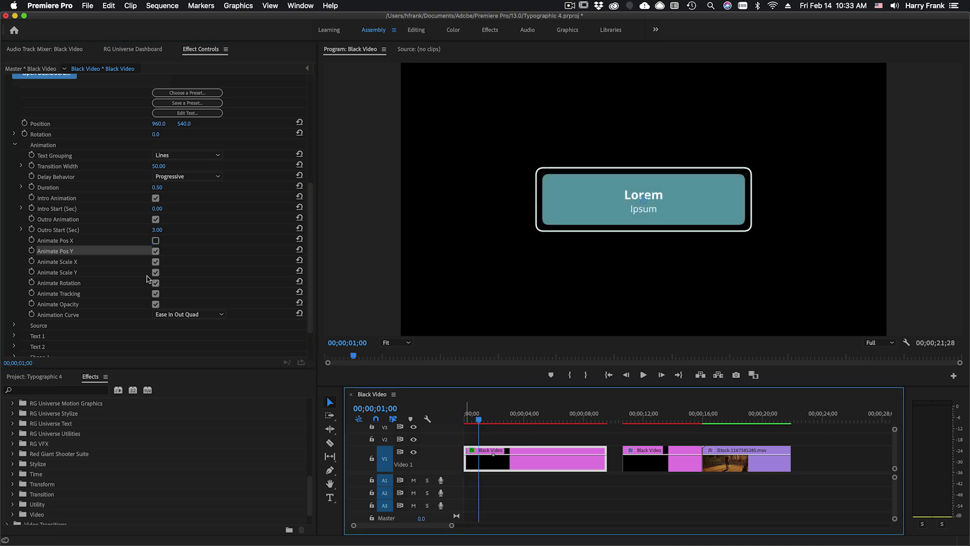
{"action": "left_click", "coordinate": [155, 241]}
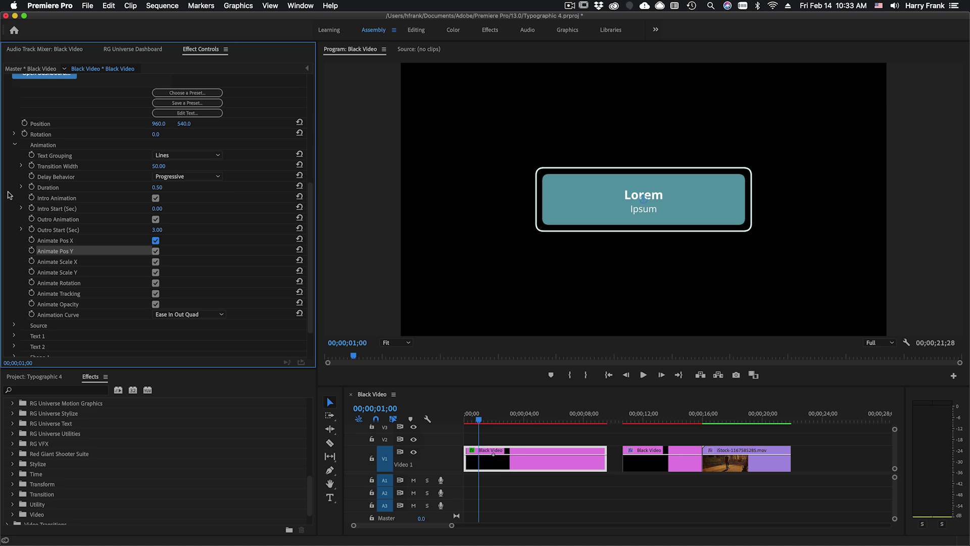
Check the Source settings, then open Text 1's Animation Values
{"action": "left_click", "coordinate": [43, 145]}
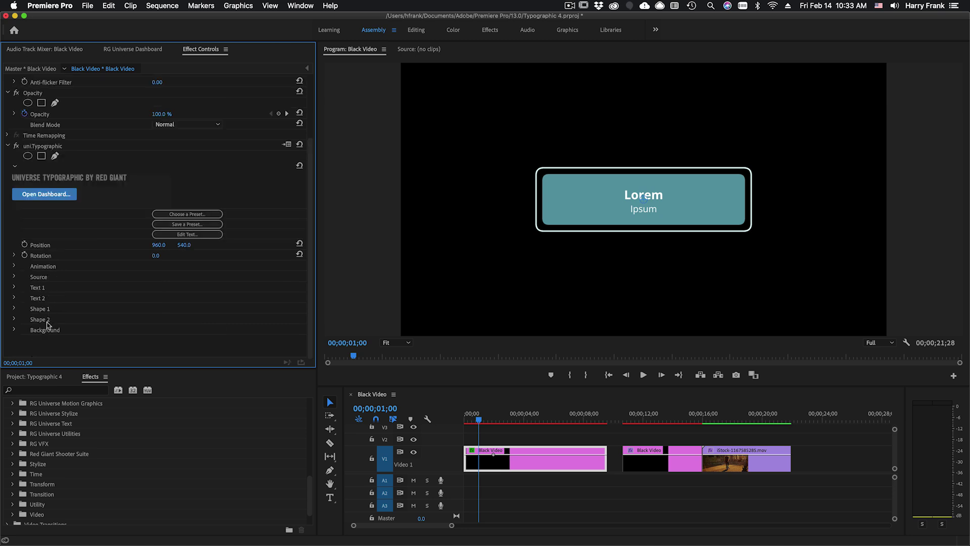
{"action": "left_click", "coordinate": [13, 277]}
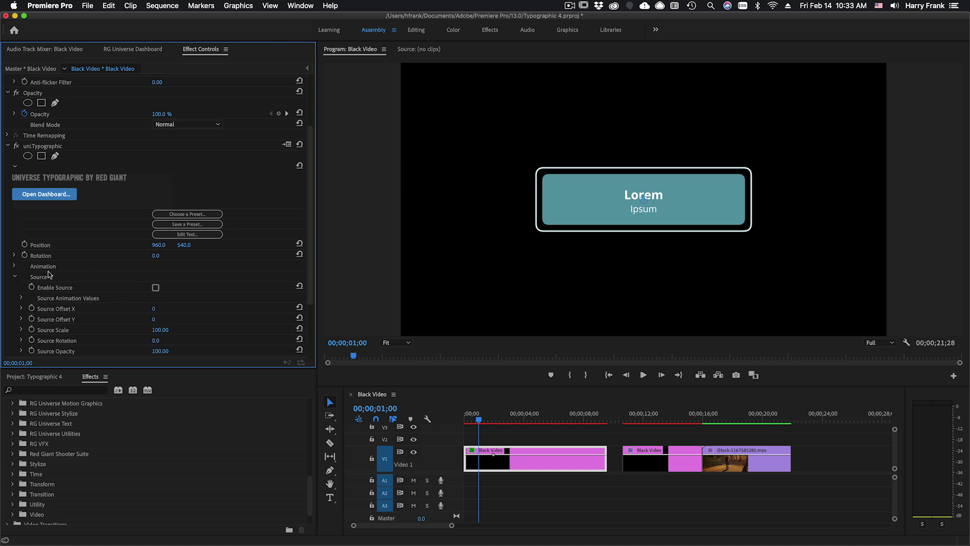
{"action": "scroll", "coordinate": [175, 316], "scroll_direction": "down", "scroll_amount": 3}
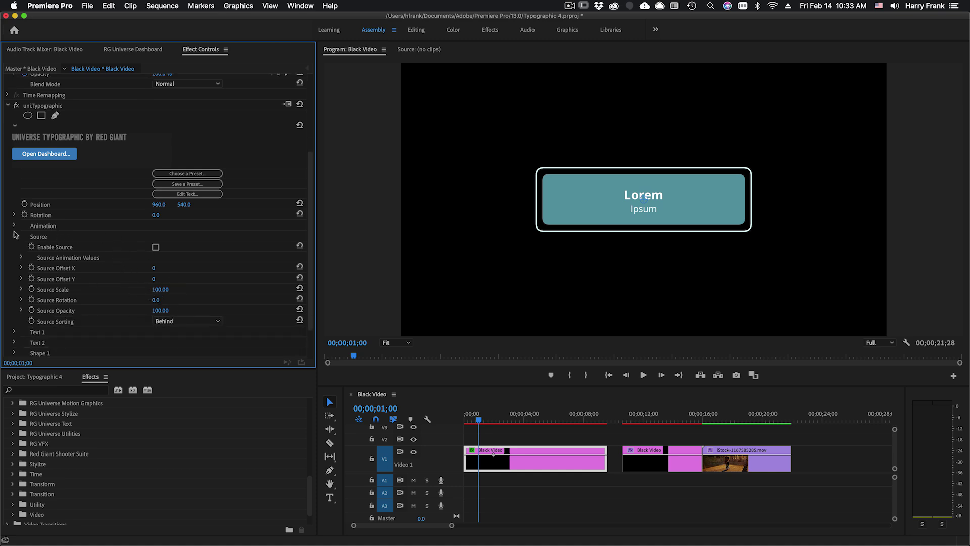
{"action": "left_click", "coordinate": [14, 237]}
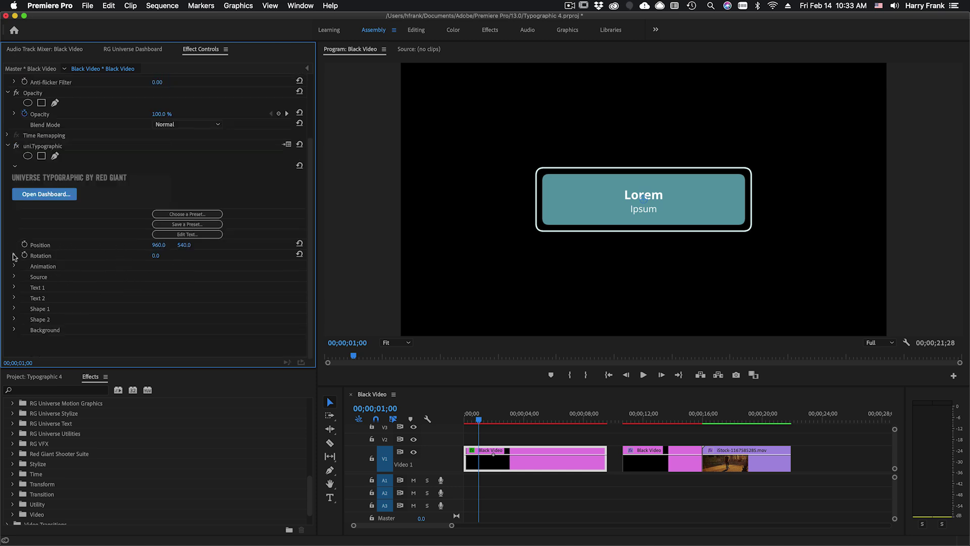
{"action": "left_click", "coordinate": [14, 288]}
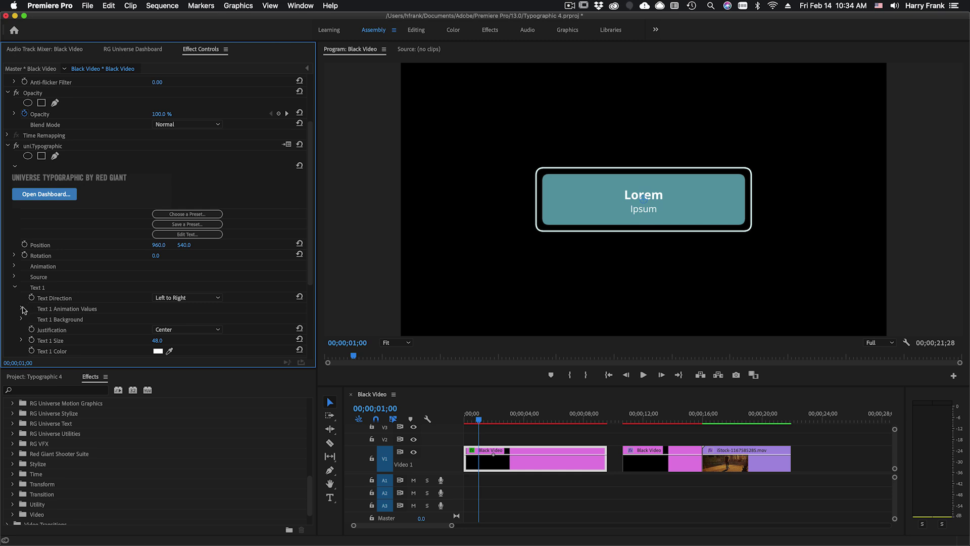
{"action": "left_click", "coordinate": [22, 309]}
{"action": "scroll", "coordinate": [244, 319], "scroll_direction": "down", "scroll_amount": 5}
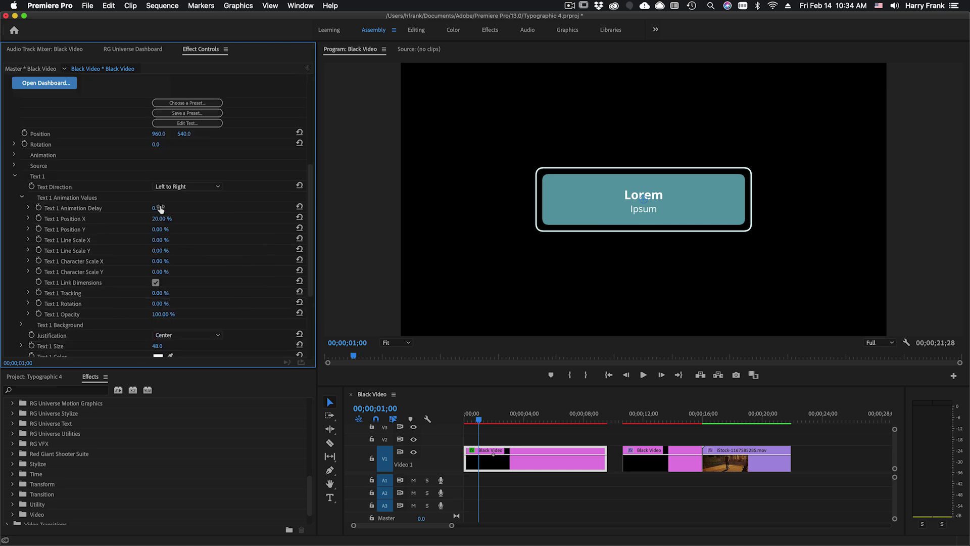
Set Text 1 Animation Delay to 0.10 and Position X offset to 30%
{"action": "left_click_drag", "start_coordinate": [161, 209], "coordinate": [171, 226]}
{"action": "left_click", "coordinate": [156, 219]}
{"action": "type", "text": "30"}
{"action": "key", "text": "Return"}
Scrub the title intro and uncheck Animate Pos X in the Animation settings
{"action": "left_click", "coordinate": [469, 417]}
{"action": "left_click_drag", "start_coordinate": [469, 417], "coordinate": [474, 420]}
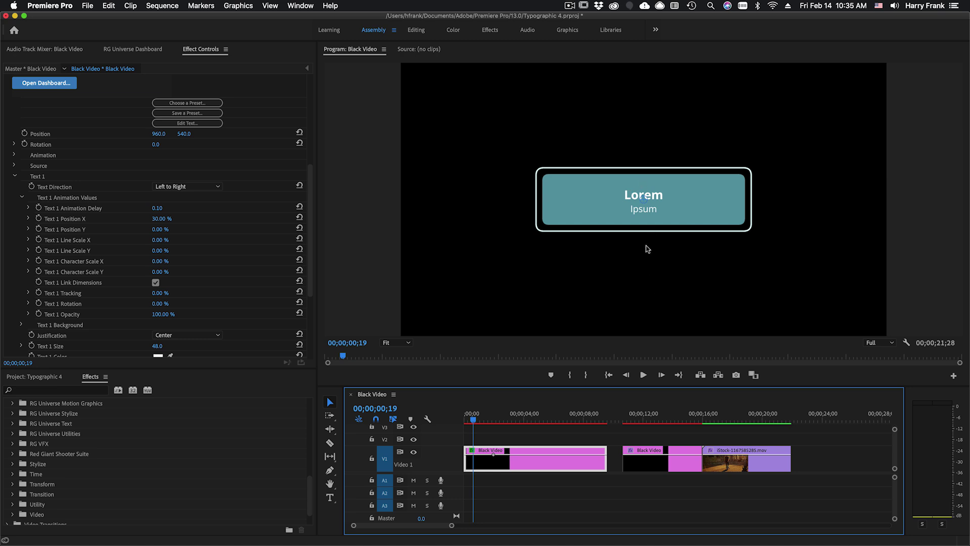
{"action": "left_click", "coordinate": [14, 155]}
{"action": "left_click", "coordinate": [155, 250]}
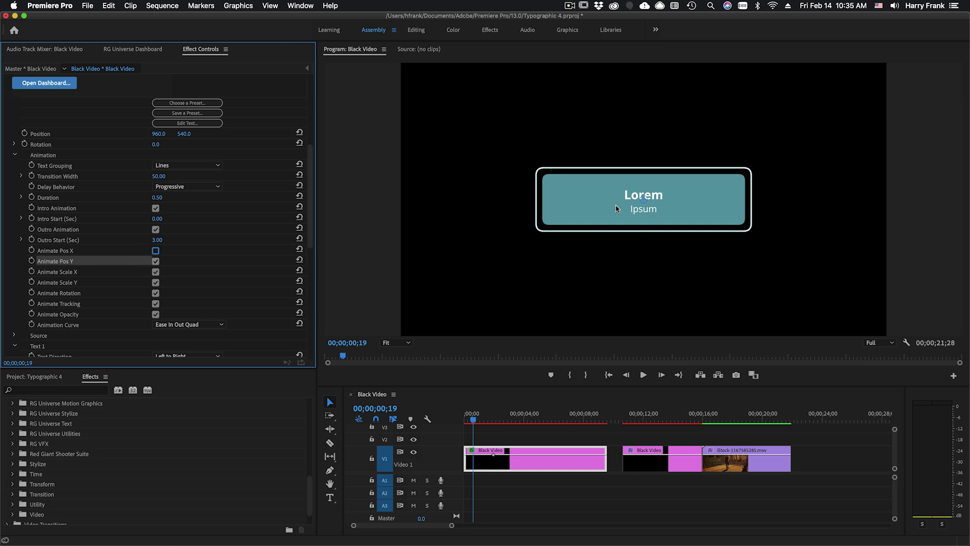
{"action": "left_click", "coordinate": [14, 155]}
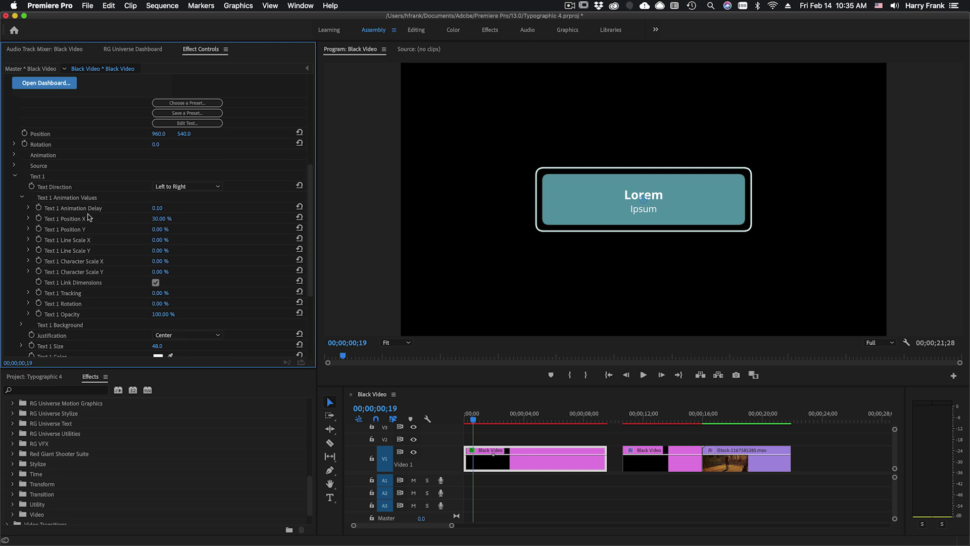
Set Text 1 Position Y offset to -25% and Position X offset to 0%
{"action": "left_click", "coordinate": [160, 229]}
{"action": "type", "text": "-25"}
{"action": "key", "text": "Return"}
{"action": "left_click", "coordinate": [160, 218]}
{"action": "type", "text": "0"}
{"action": "key", "text": "Return"}
Set Text 2 animation values to Position Y 25% and Position X 0%, then scrub back to the start
{"action": "left_click", "coordinate": [15, 178]}
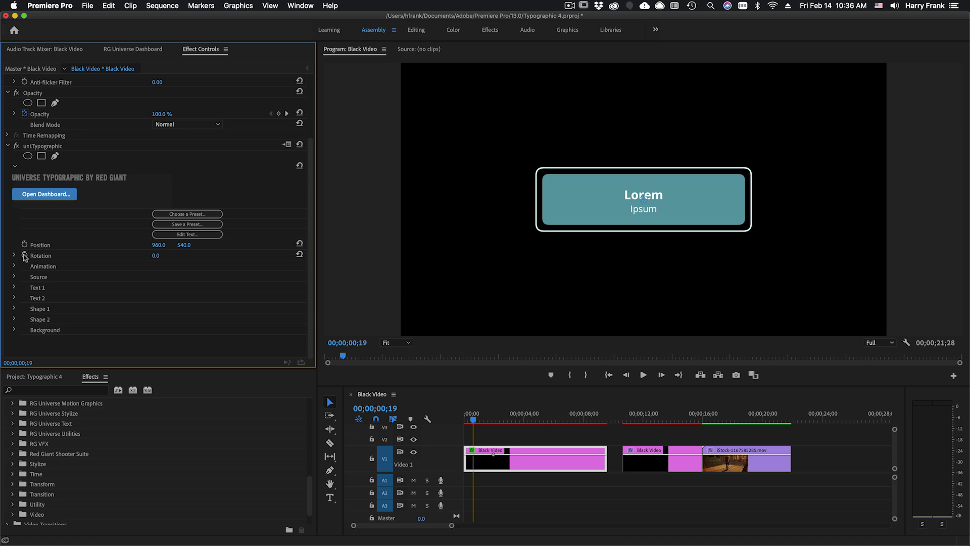
{"action": "left_click", "coordinate": [14, 298]}
{"action": "scroll", "coordinate": [69, 313], "scroll_direction": "down", "scroll_amount": 3}
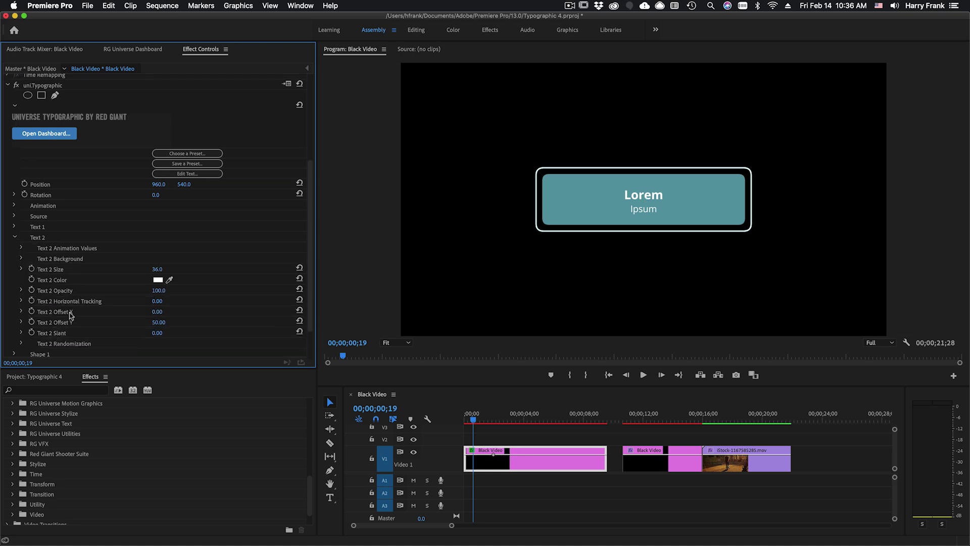
{"action": "left_click", "coordinate": [21, 248]}
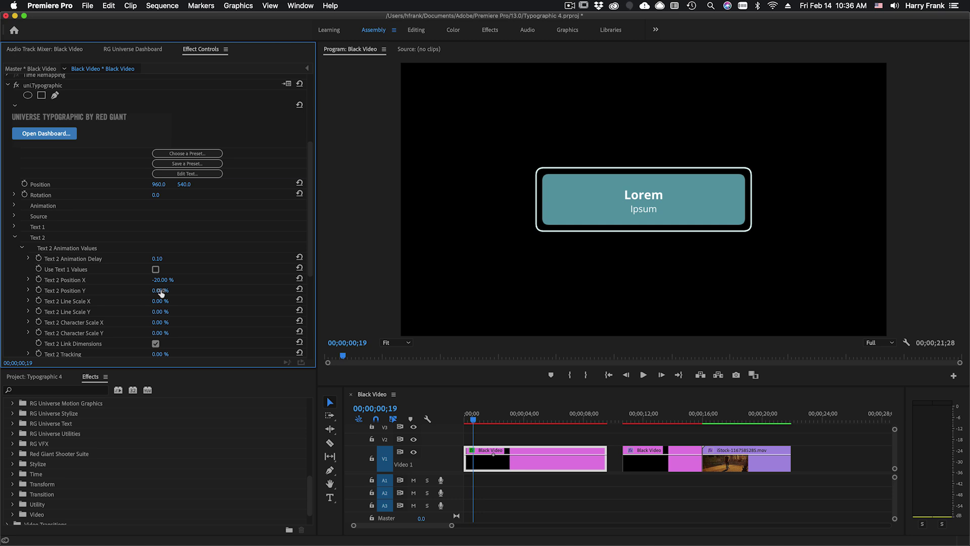
{"action": "left_click", "coordinate": [165, 289]}
{"action": "type", "text": "25"}
{"action": "key", "text": "shift+Tab"}
{"action": "type", "text": "0"}
{"action": "key", "text": "Return"}
{"action": "left_click", "coordinate": [472, 416]}
{"action": "mouse_move", "coordinate": [473, 416]}
{"action": "left_mouse_down"}
{"action": "mouse_move", "coordinate": [460, 411]}
{"action": "mouse_move", "coordinate": [473, 418]}
{"action": "mouse_move", "coordinate": [466, 422]}
{"action": "mouse_move", "coordinate": [478, 419]}
{"action": "left_mouse_up"}
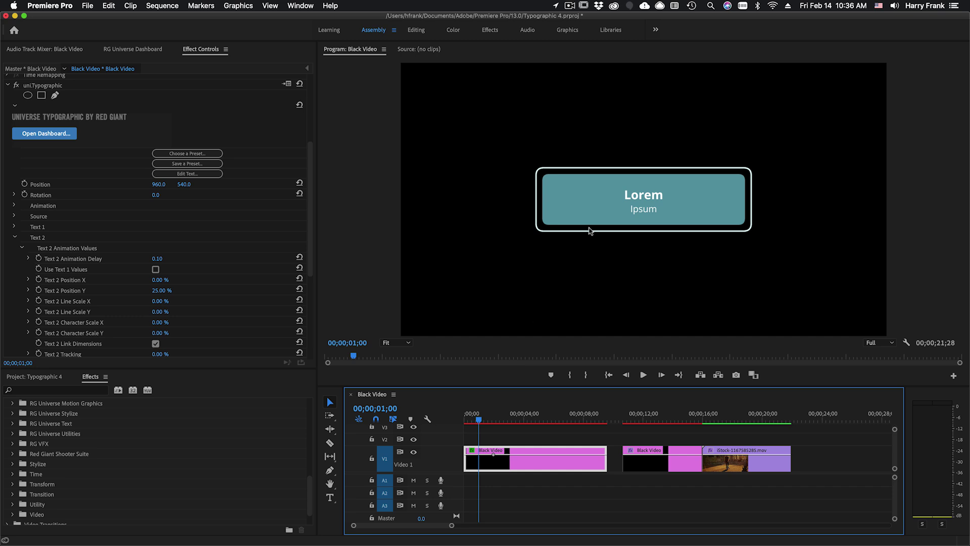
Give Shape 1's animation values a 25% Shape 1 Rotation
{"action": "left_click", "coordinate": [14, 237]}
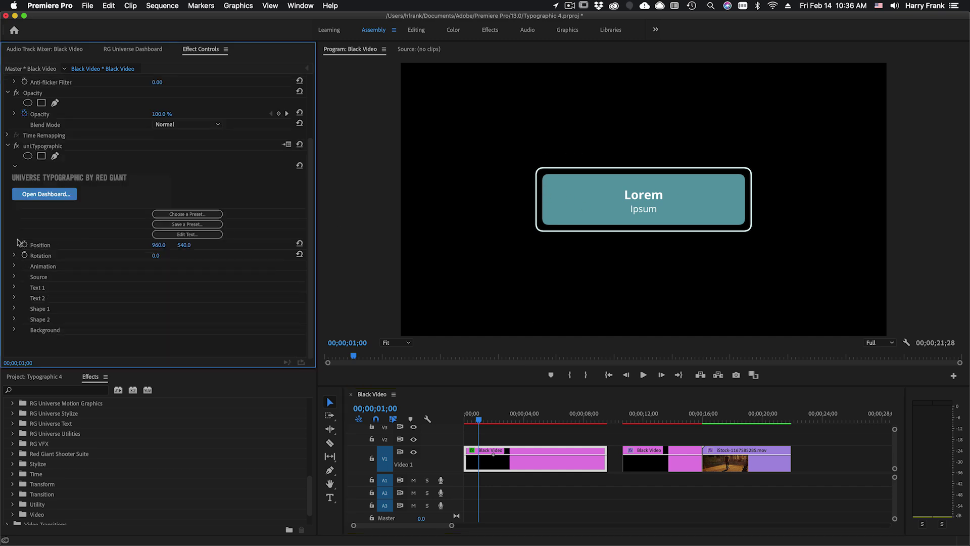
{"action": "left_click", "coordinate": [14, 308]}
{"action": "scroll", "coordinate": [161, 304], "scroll_direction": "down", "scroll_amount": 8}
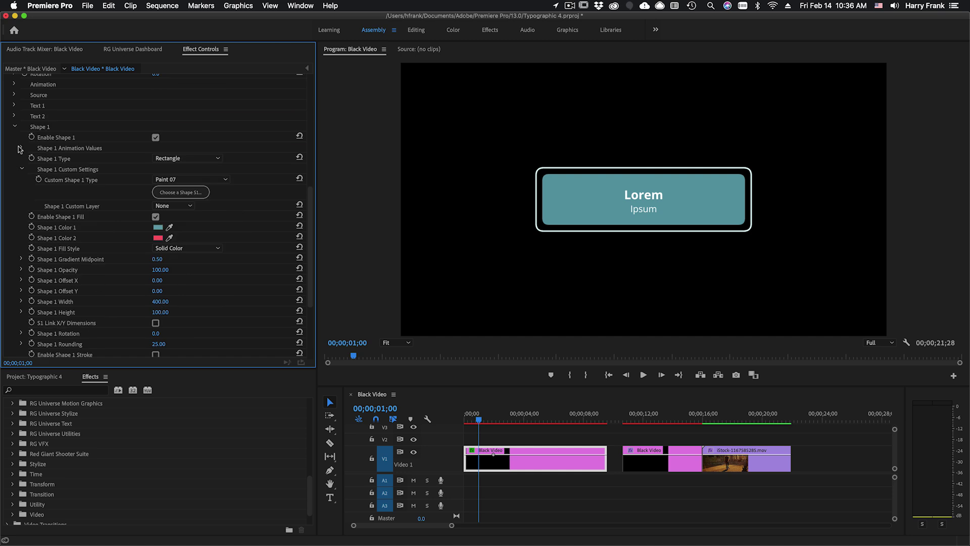
{"action": "left_click", "coordinate": [20, 148]}
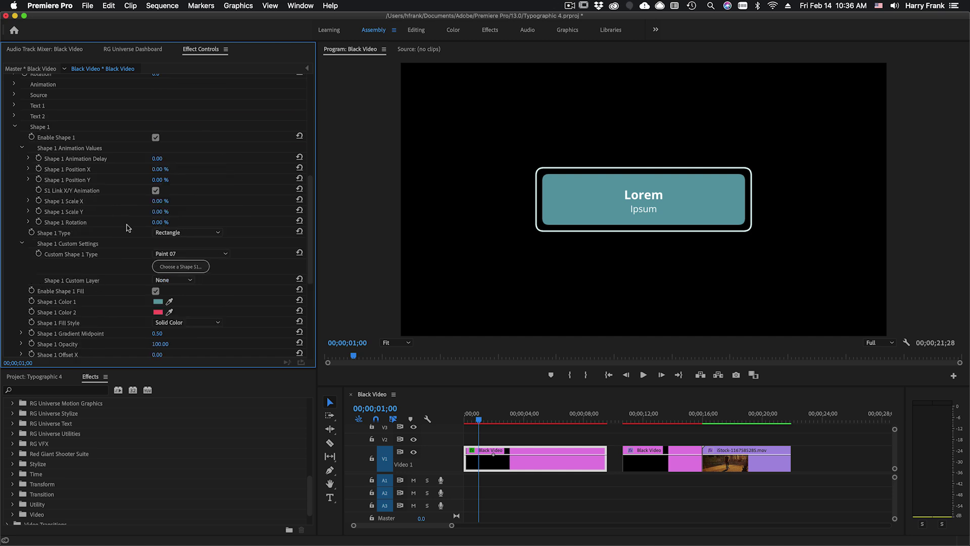
{"action": "left_click", "coordinate": [160, 222]}
{"action": "type", "text": "25"}
{"action": "key", "text": "Return"}
{"action": "left_click", "coordinate": [15, 127]}
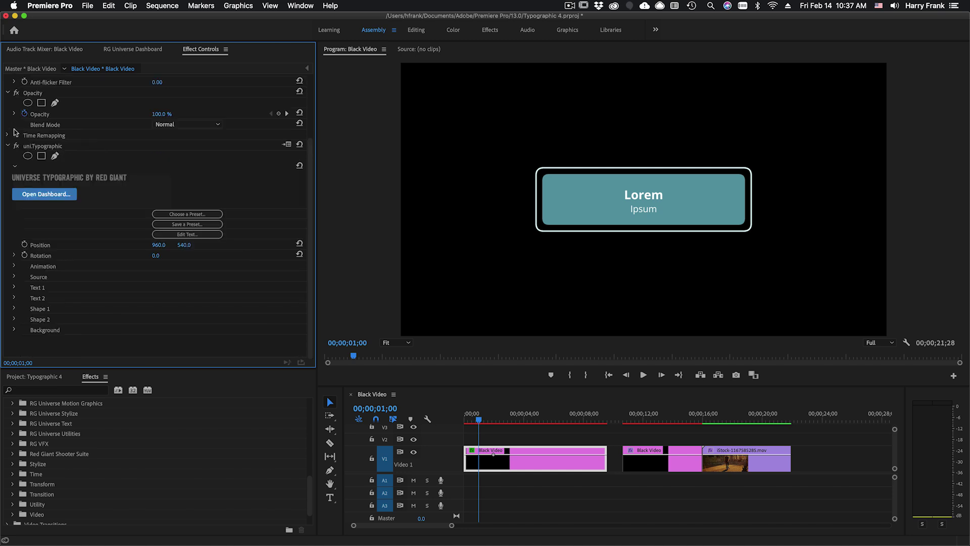
Expand Shape 2 and toggle Enable Shape 2 to compare with and without the white outline
{"action": "left_click", "coordinate": [15, 320]}
{"action": "scroll", "coordinate": [182, 326], "scroll_direction": "down", "scroll_amount": 5}
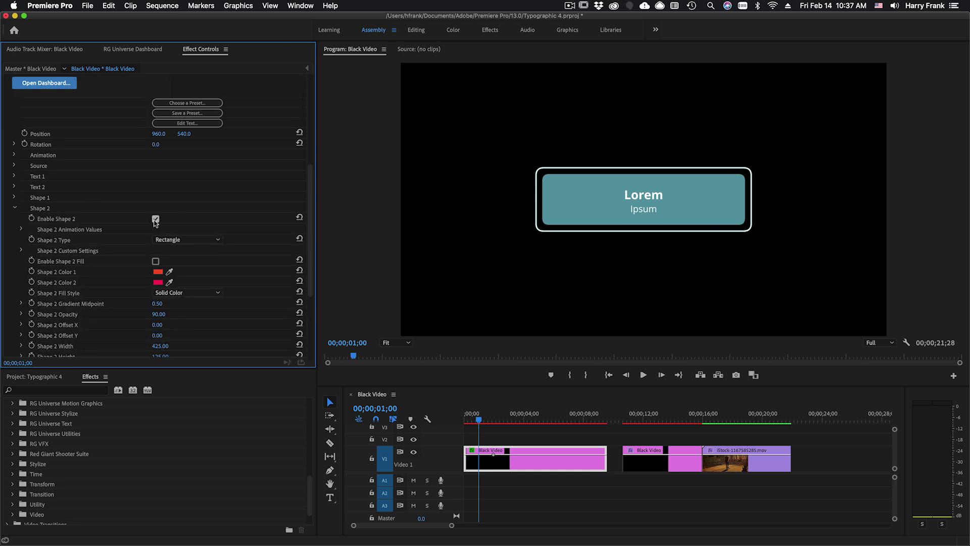
{"action": "left_click", "coordinate": [155, 220]}
{"action": "left_click", "coordinate": [155, 219]}
{"action": "left_click", "coordinate": [155, 219]}
{"action": "left_click", "coordinate": [155, 219]}
{"action": "scroll", "coordinate": [237, 294], "scroll_direction": "down", "scroll_amount": 5}
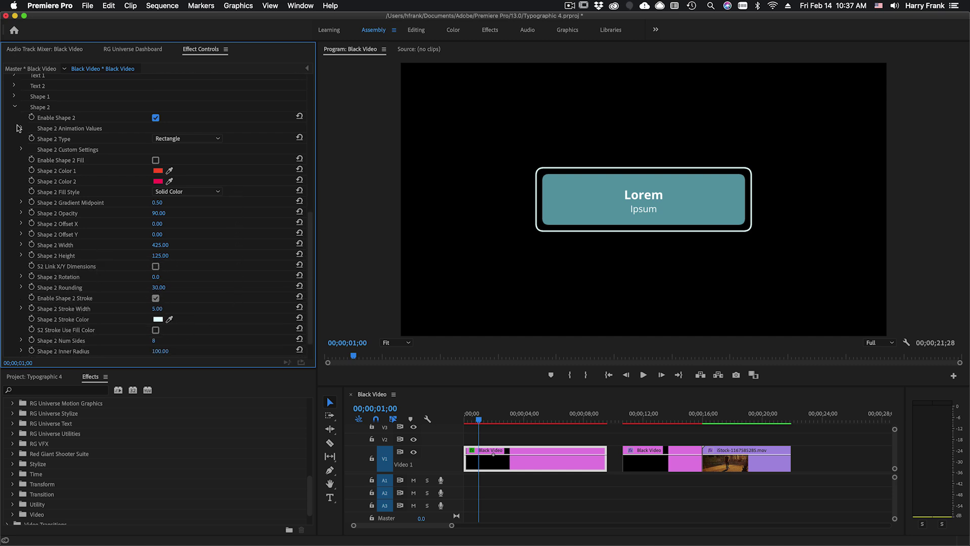
Set Shape 2 Rotation animation value to -25% and play the intro from the start
{"action": "left_click", "coordinate": [20, 129]}
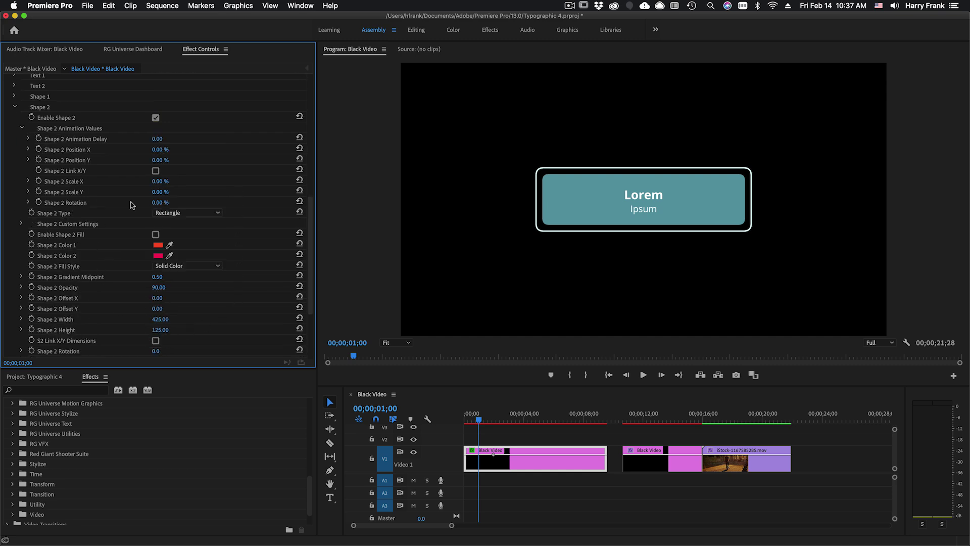
{"action": "left_click", "coordinate": [162, 203]}
{"action": "type", "text": "-25"}
{"action": "key", "text": "Return"}
{"action": "left_click", "coordinate": [464, 418]}
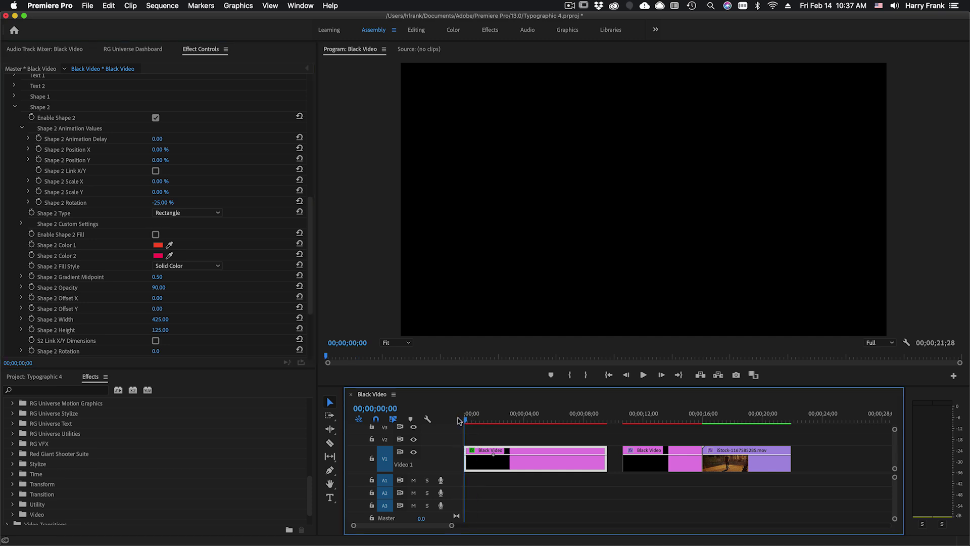
{"action": "key", "text": "space"}
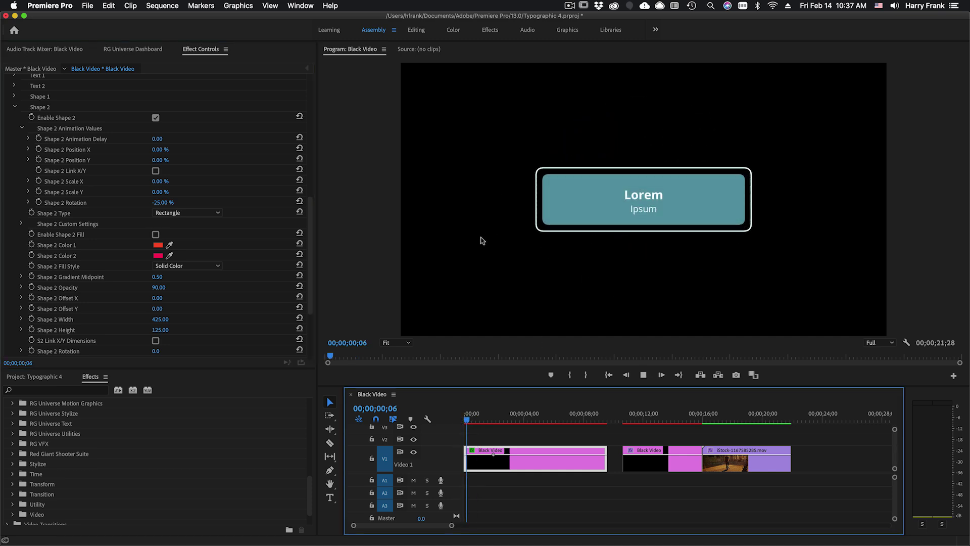
{"action": "key", "text": "space"}
Set the title's animation duration to 1 second and scrub to preview it
{"action": "scroll", "coordinate": [36, 112], "scroll_direction": "up", "scroll_amount": 5}
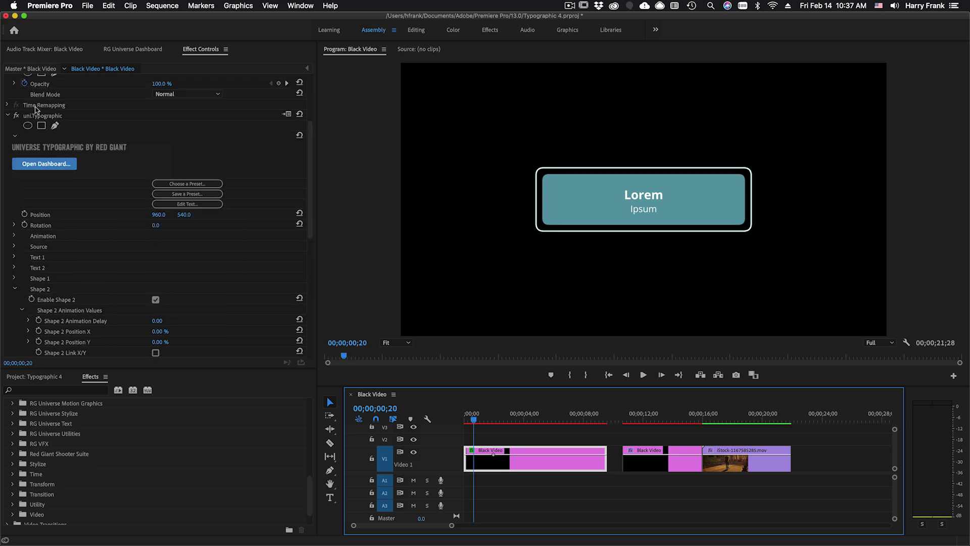
{"action": "left_click", "coordinate": [13, 236]}
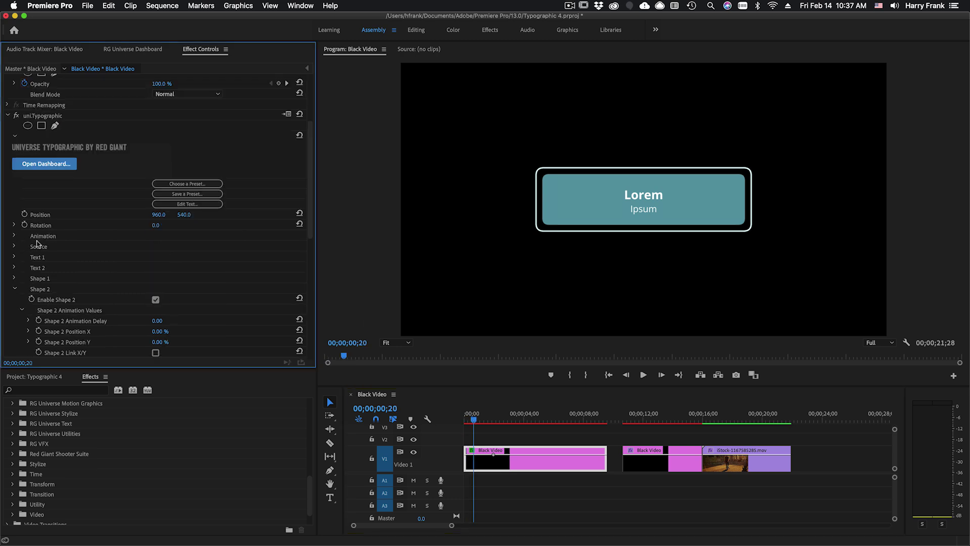
{"action": "left_click", "coordinate": [14, 236]}
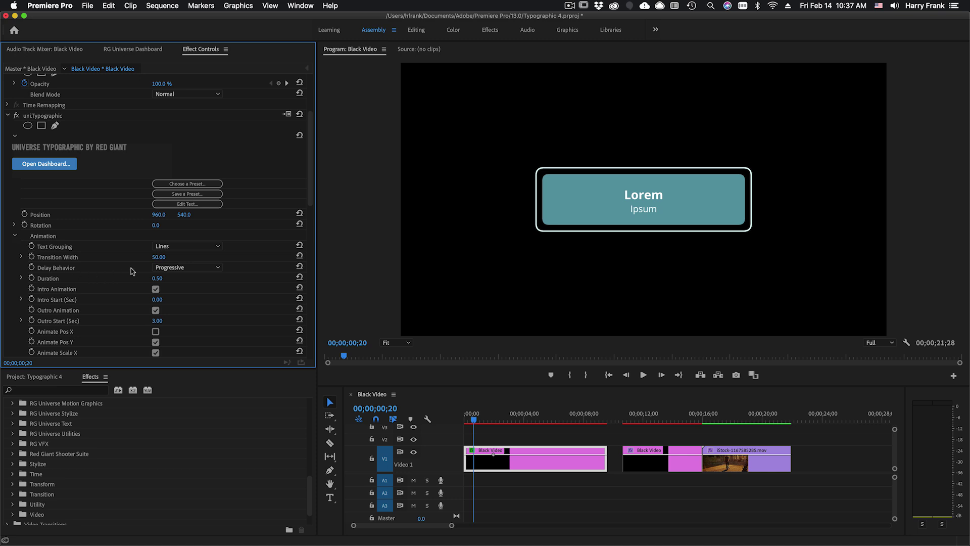
{"action": "left_click", "coordinate": [157, 278]}
{"action": "type", "text": "1"}
{"action": "key", "text": "Return"}
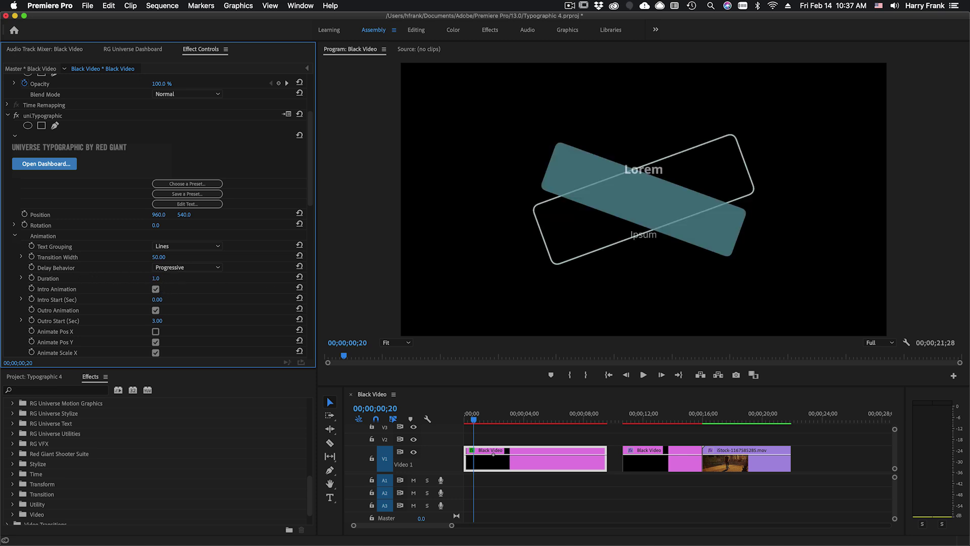
{"action": "left_click", "coordinate": [473, 443]}
{"action": "key", "text": "Home"}
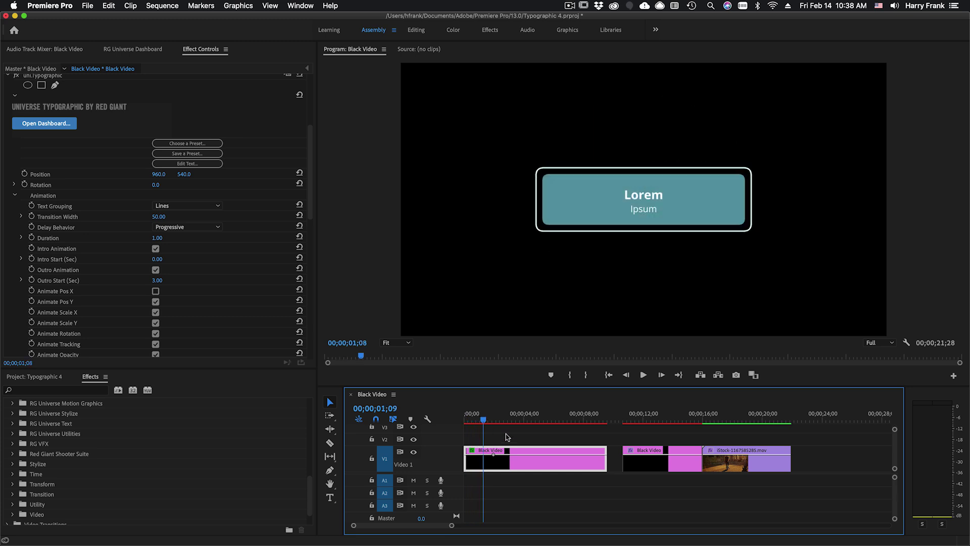
{"action": "left_click_drag", "start_coordinate": [485, 419], "coordinate": [532, 418]}
{"action": "left_click_drag", "start_coordinate": [538, 452], "coordinate": [501, 440]}
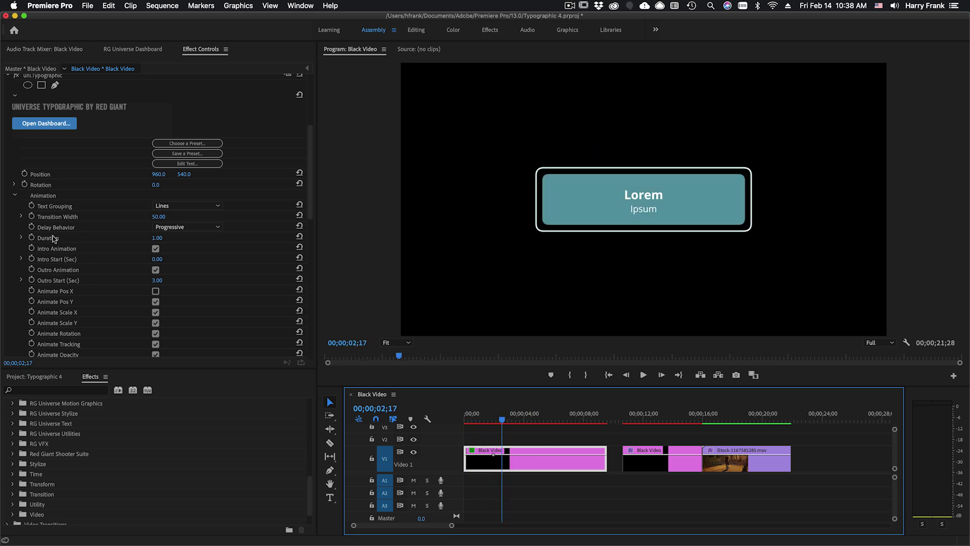
Toggle the outro animation off and back on, and set the outro start to 6 seconds
{"action": "left_click", "coordinate": [156, 273]}
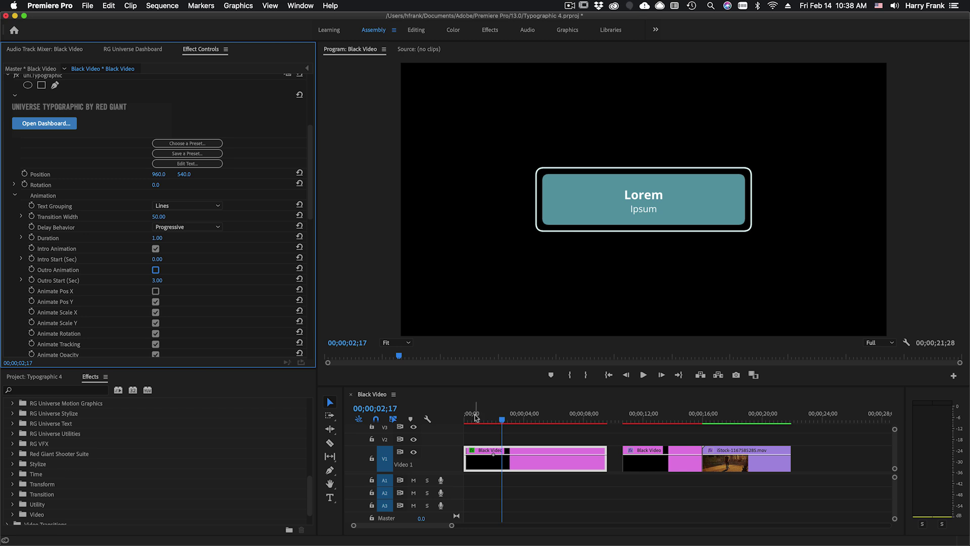
{"action": "left_click", "coordinate": [510, 440]}
{"action": "key", "text": "Home"}
{"action": "key", "text": "space"}
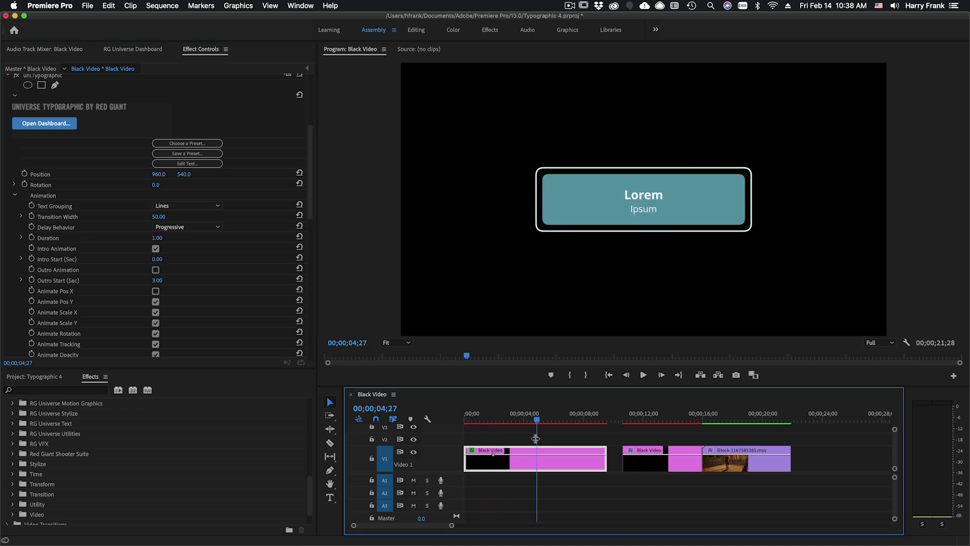
{"action": "left_click", "coordinate": [157, 272]}
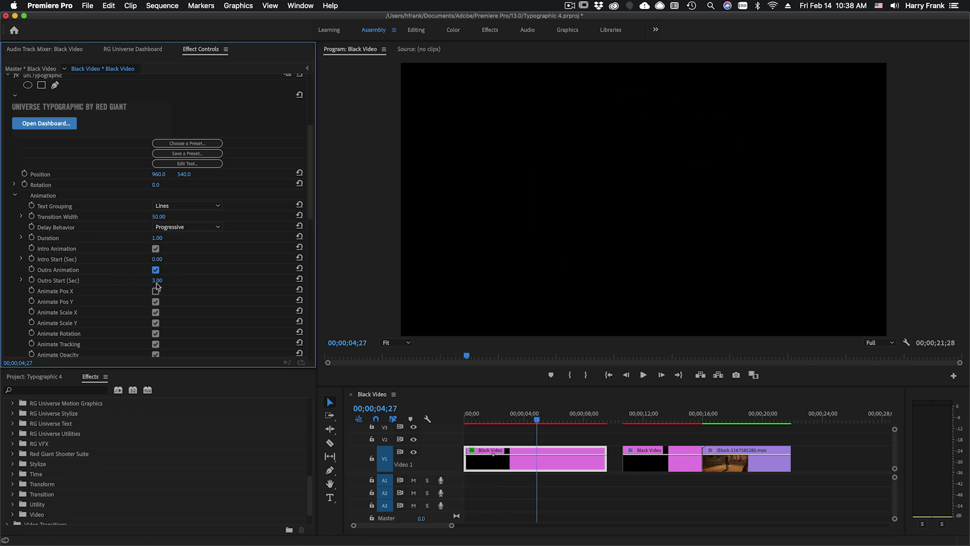
{"action": "left_click", "coordinate": [165, 279]}
{"action": "type", "text": "6"}
{"action": "key", "text": "Return"}
{"action": "left_click_drag", "start_coordinate": [515, 414], "coordinate": [547, 447]}
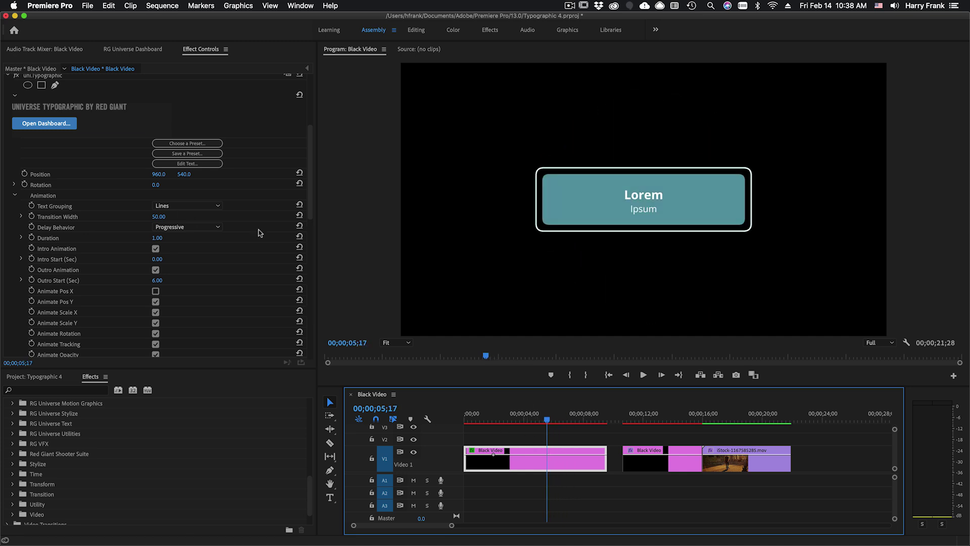
{"action": "left_click_drag", "start_coordinate": [474, 417], "coordinate": [489, 418]}
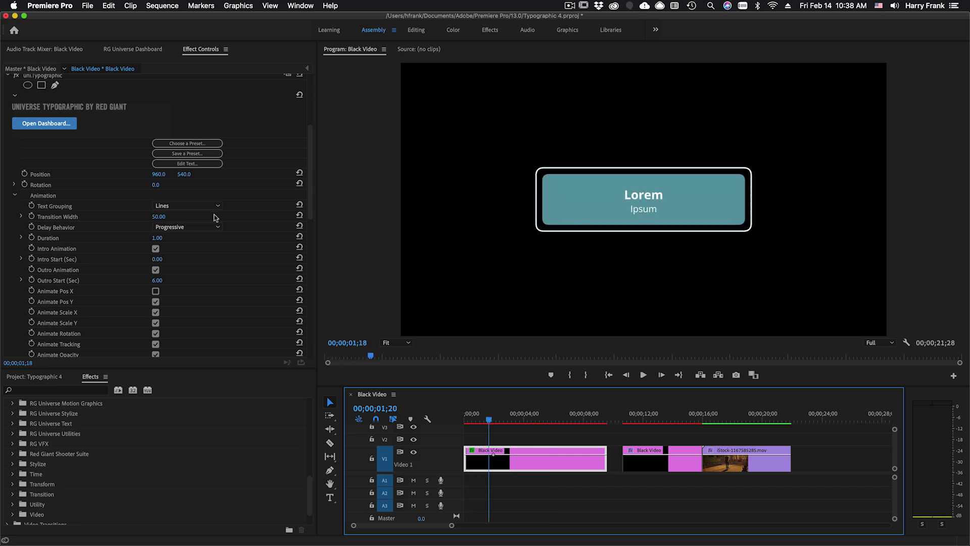
Group the text animation by Characters and play it from the start, stopping at 00;00;01;01
{"action": "left_click", "coordinate": [168, 207]}
{"action": "left_click", "coordinate": [176, 216]}
{"action": "left_click_drag", "start_coordinate": [470, 418], "coordinate": [455, 425]}
{"action": "key", "text": "space"}
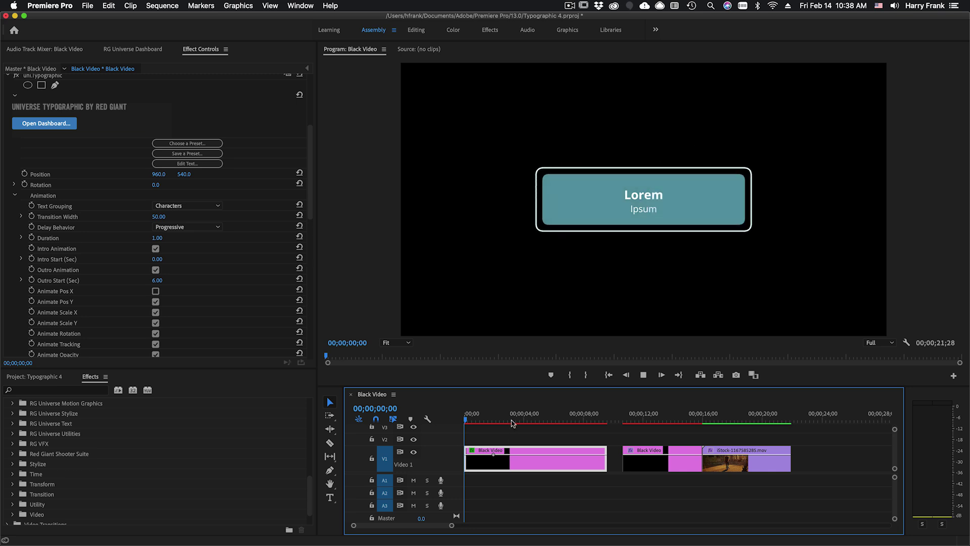
{"action": "scroll", "coordinate": [275, 228], "scroll_direction": "down", "scroll_amount": 3}
{"action": "key", "text": "space"}
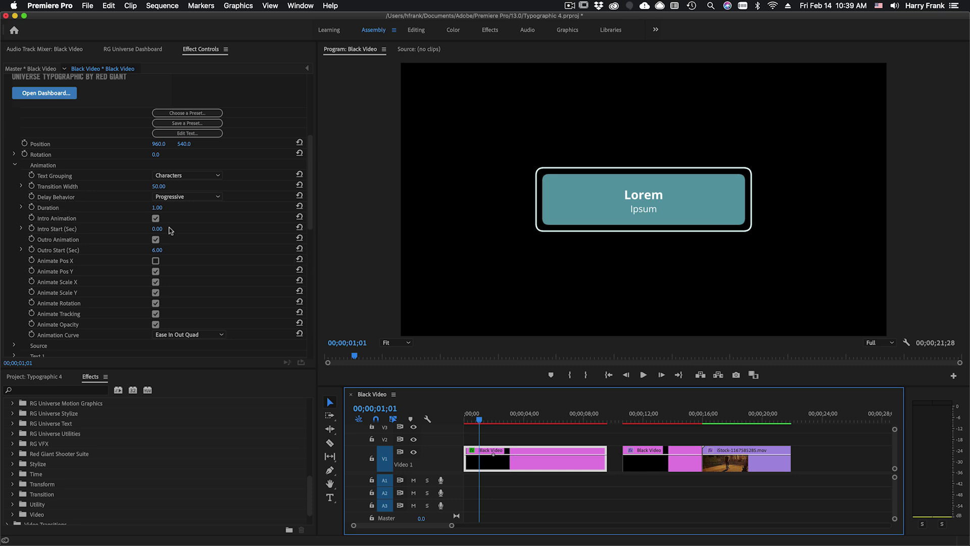
Set the Text 1 animation delay to 0.60
{"action": "left_click", "coordinate": [15, 165]}
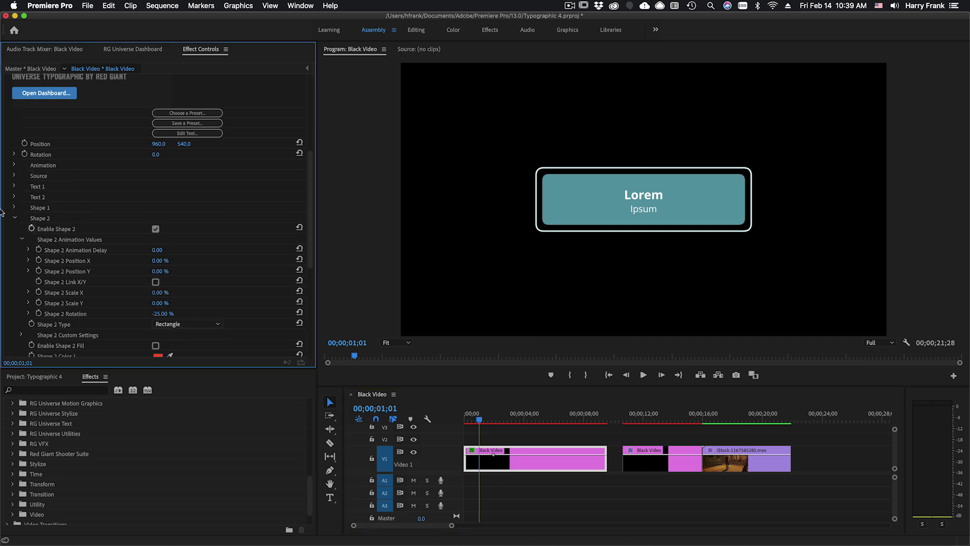
{"action": "left_click", "coordinate": [14, 208]}
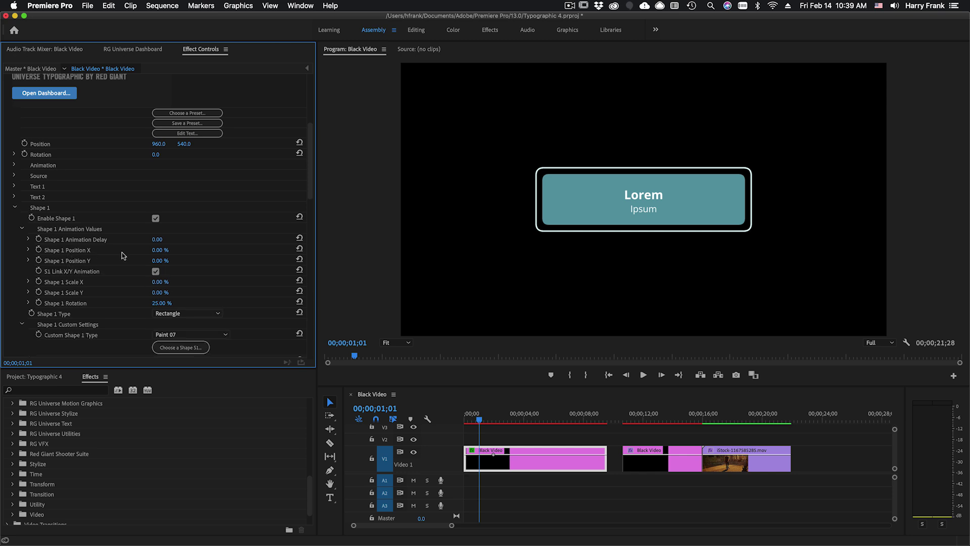
{"action": "left_click", "coordinate": [15, 207]}
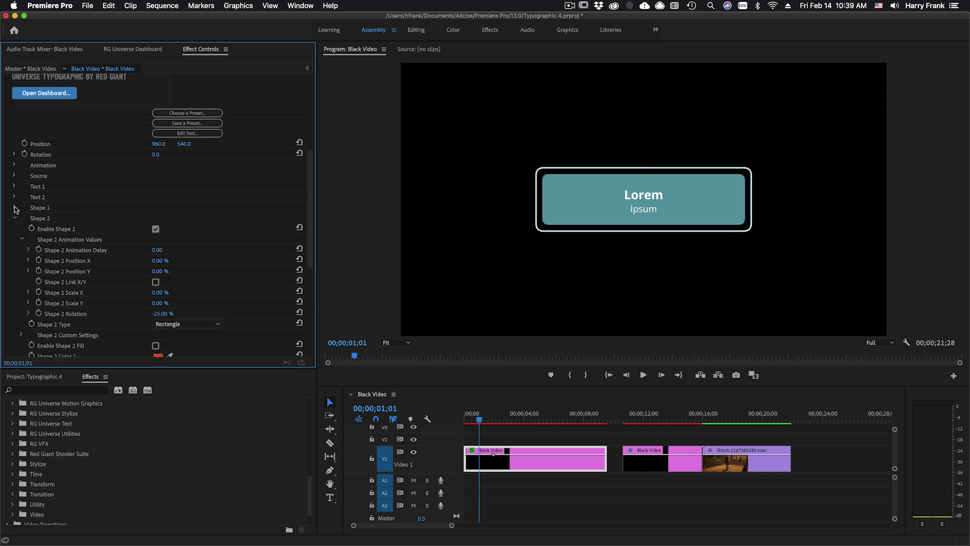
{"action": "left_click", "coordinate": [16, 219]}
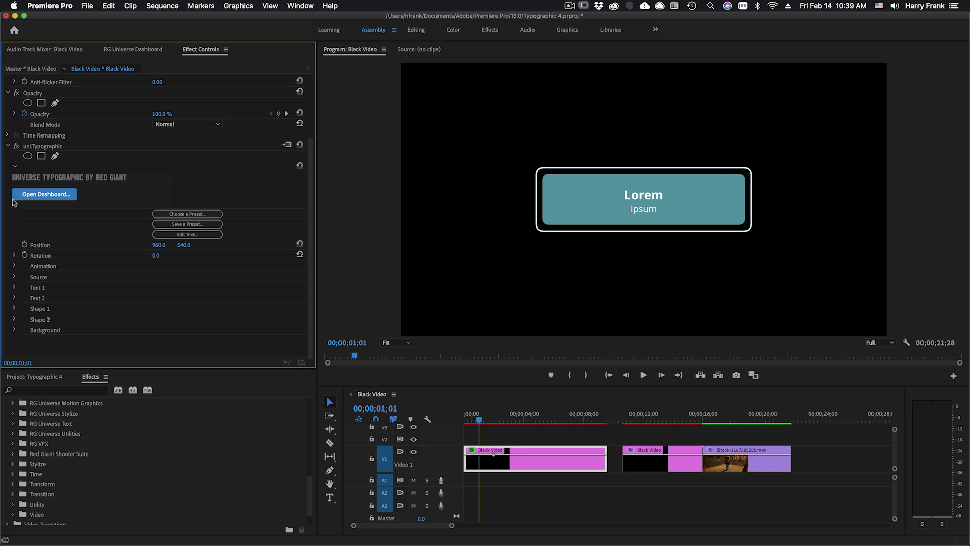
{"action": "left_click", "coordinate": [15, 287]}
{"action": "scroll", "coordinate": [125, 277], "scroll_direction": "down", "scroll_amount": 3}
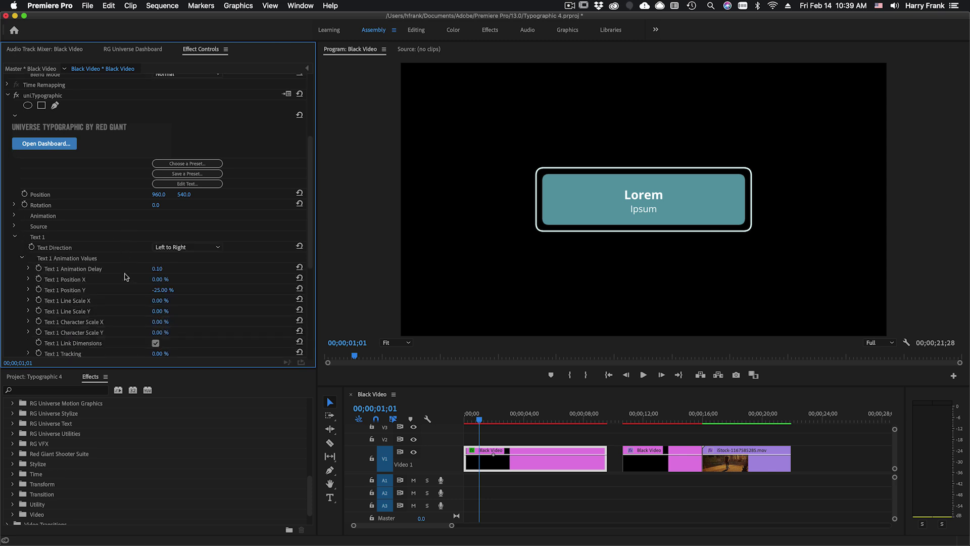
{"action": "left_click", "coordinate": [161, 268]}
{"action": "key", "text": "BackSpace"}
{"action": "key", "text": "Return"}
{"action": "left_click", "coordinate": [14, 237]}
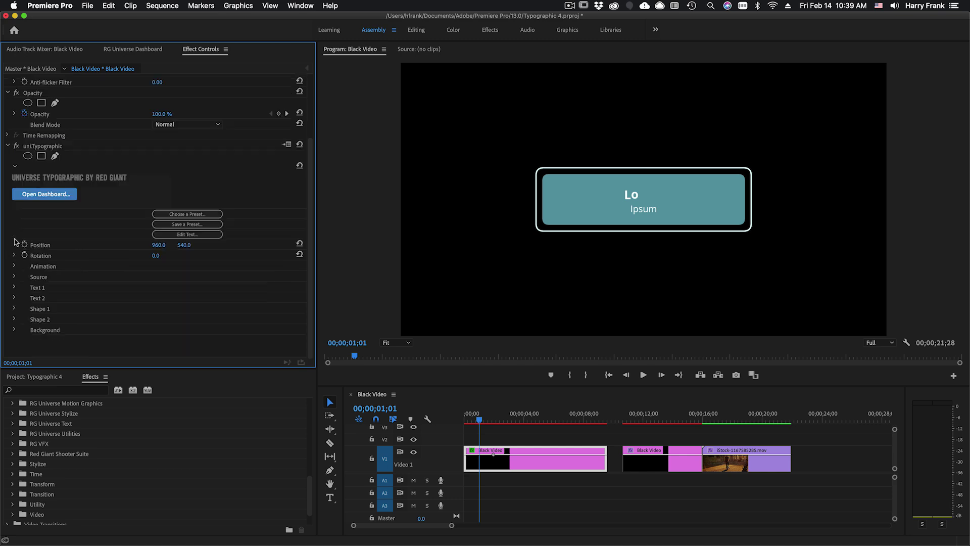
Set the Text 2 animation delay to 1.00 and rewind to the start of the sequence
{"action": "left_click", "coordinate": [14, 298]}
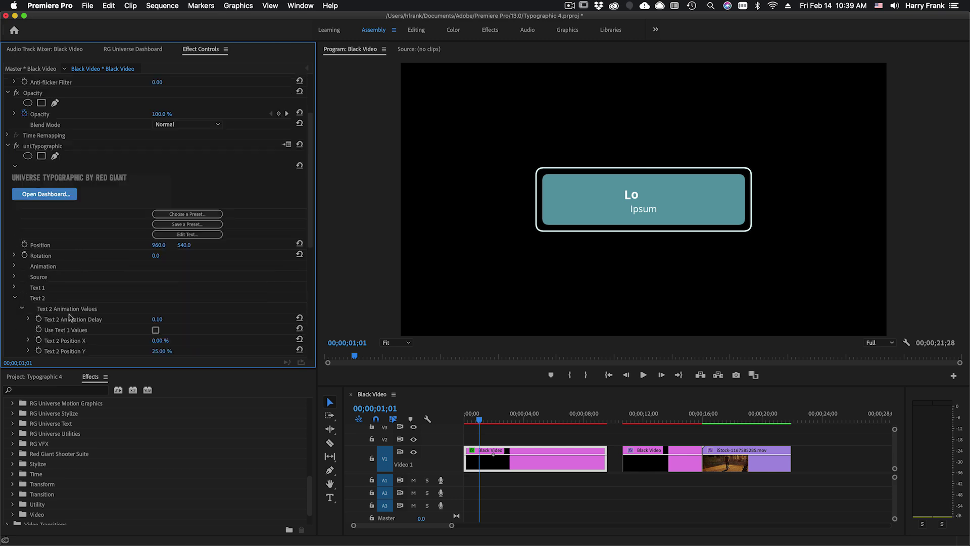
{"action": "left_click", "coordinate": [166, 318]}
{"action": "type", "text": "1"}
{"action": "key", "text": "Return"}
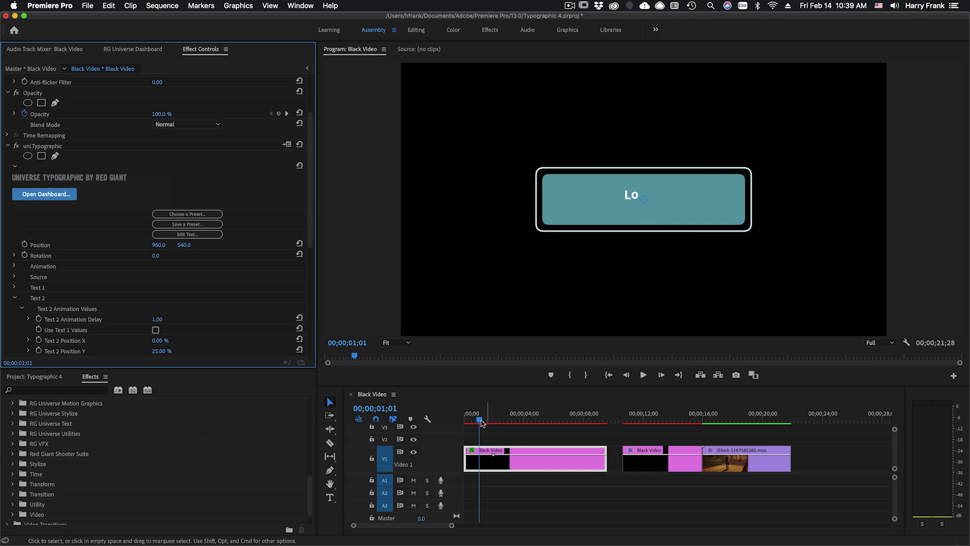
{"action": "left_click", "coordinate": [15, 265]}
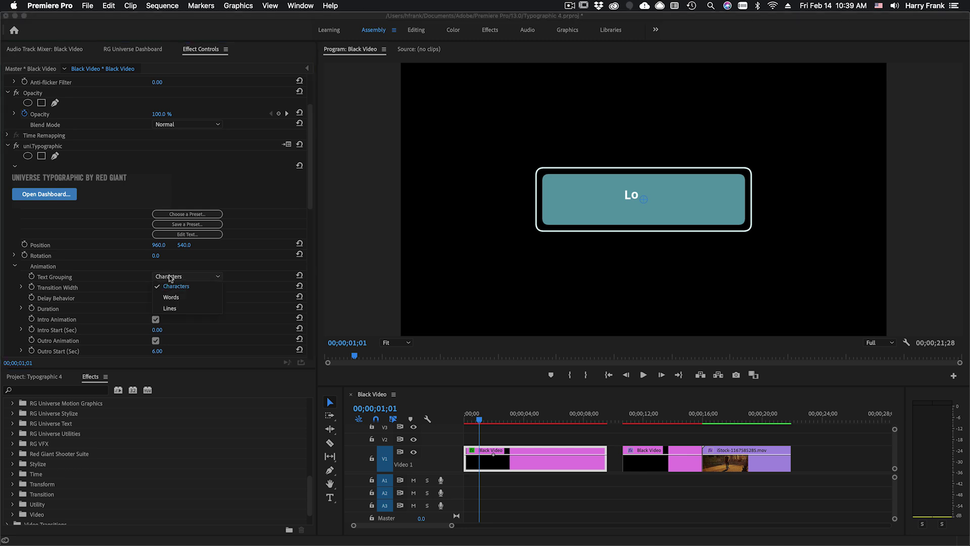
{"action": "left_click", "coordinate": [14, 266]}
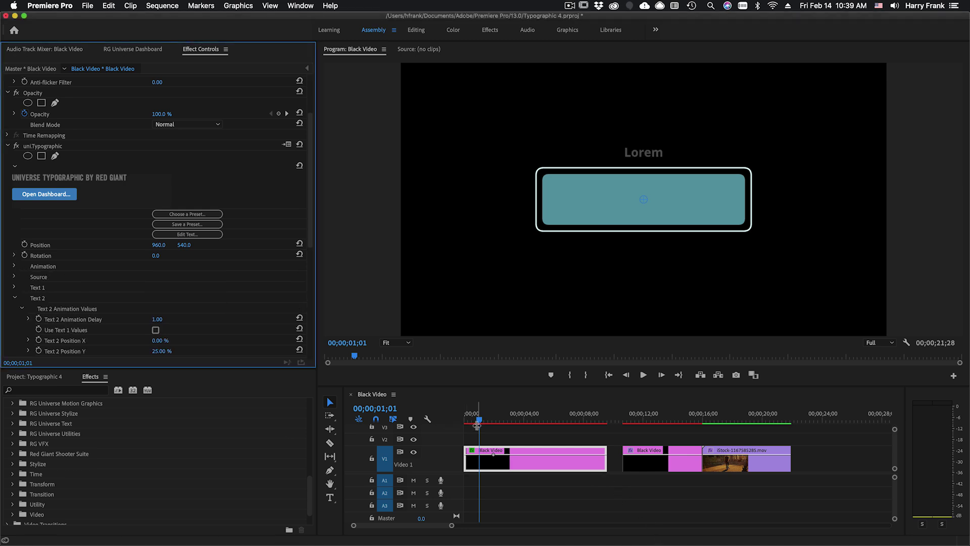
{"action": "mouse_move", "coordinate": [477, 426]}
{"action": "left_mouse_down"}
{"action": "mouse_move", "coordinate": [455, 409]}
{"action": "mouse_move", "coordinate": [494, 434]}
{"action": "left_mouse_up"}
Play the title's intro animation from the start, then jump ahead to the finished title
{"action": "left_click", "coordinate": [15, 265]}
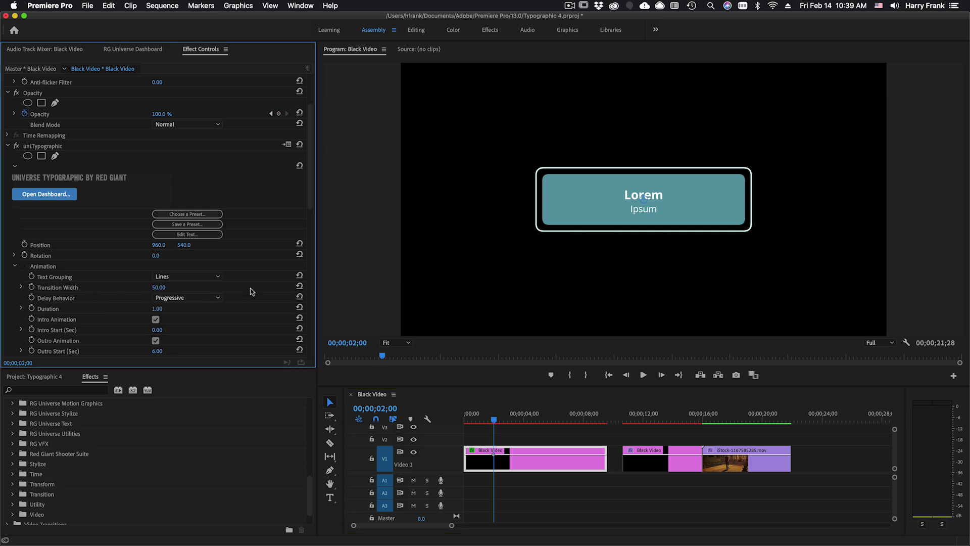
{"action": "scroll", "coordinate": [262, 292], "scroll_direction": "down", "scroll_amount": 2}
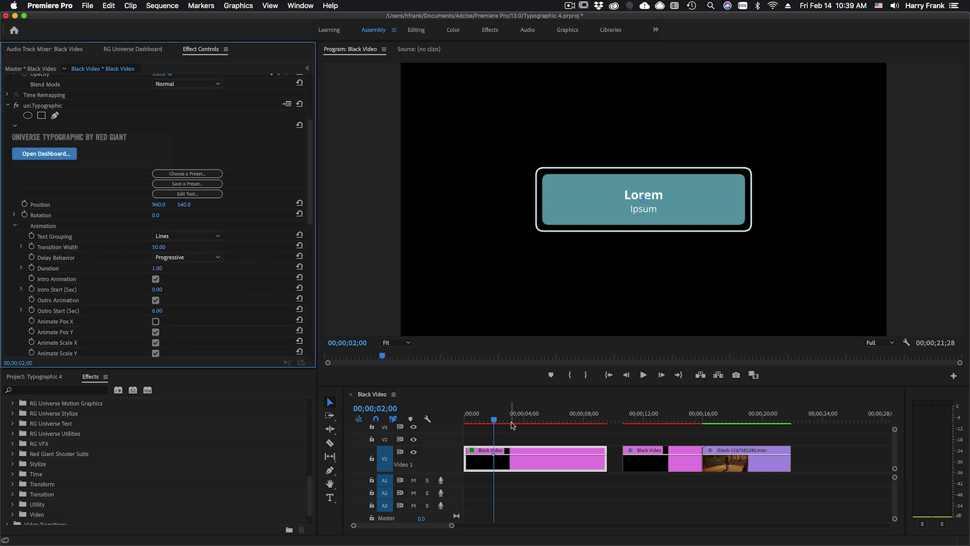
{"action": "left_click_drag", "start_coordinate": [498, 415], "coordinate": [461, 414]}
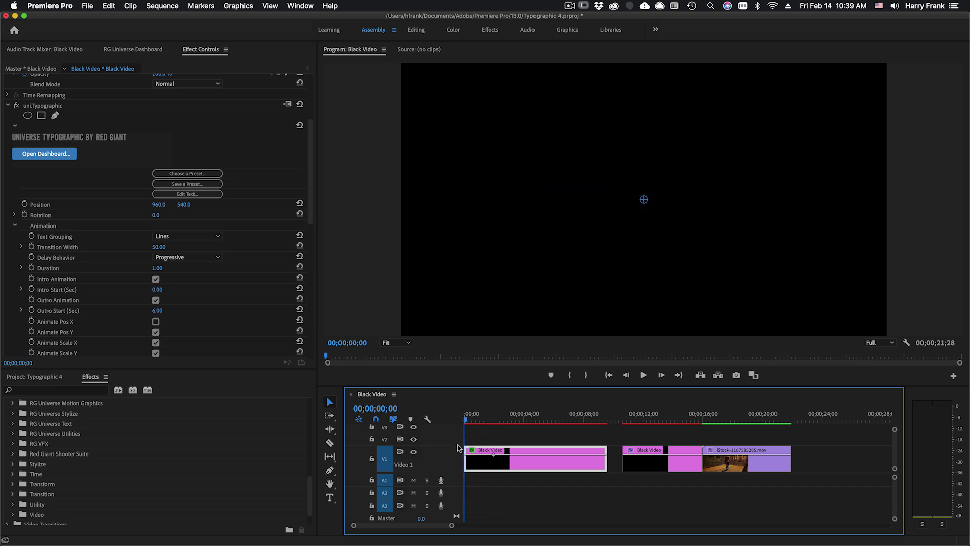
{"action": "key", "text": "space"}
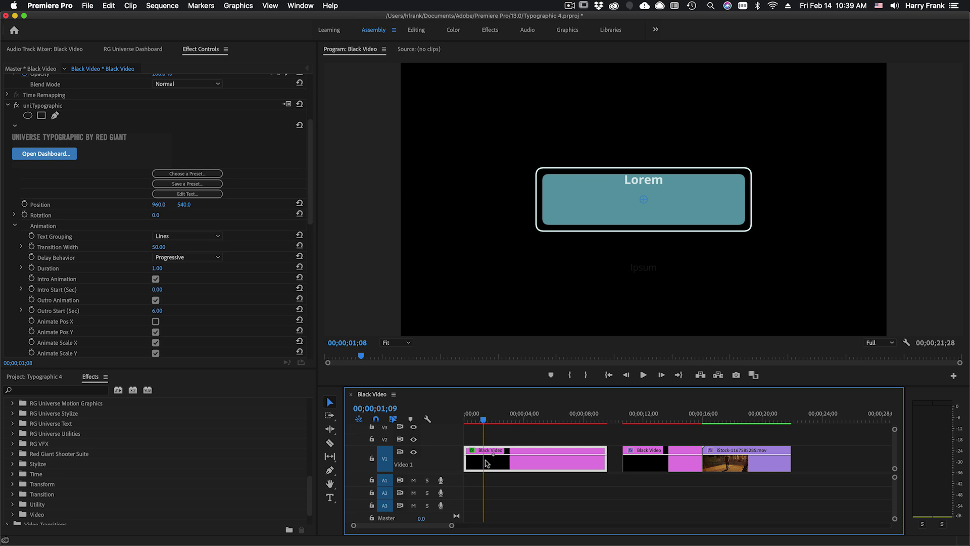
{"action": "left_click_drag", "start_coordinate": [492, 469], "coordinate": [555, 543]}
Set Delay Behavior to Mirrored and scrub to around one second to preview it
{"action": "left_click", "coordinate": [177, 257]}
{"action": "left_click", "coordinate": [184, 284]}
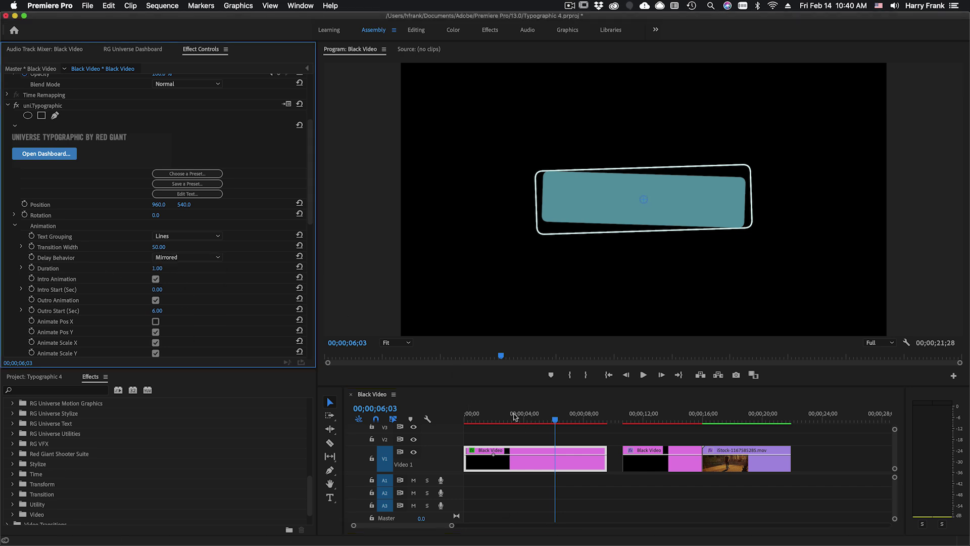
{"action": "left_click_drag", "start_coordinate": [488, 416], "coordinate": [560, 451]}
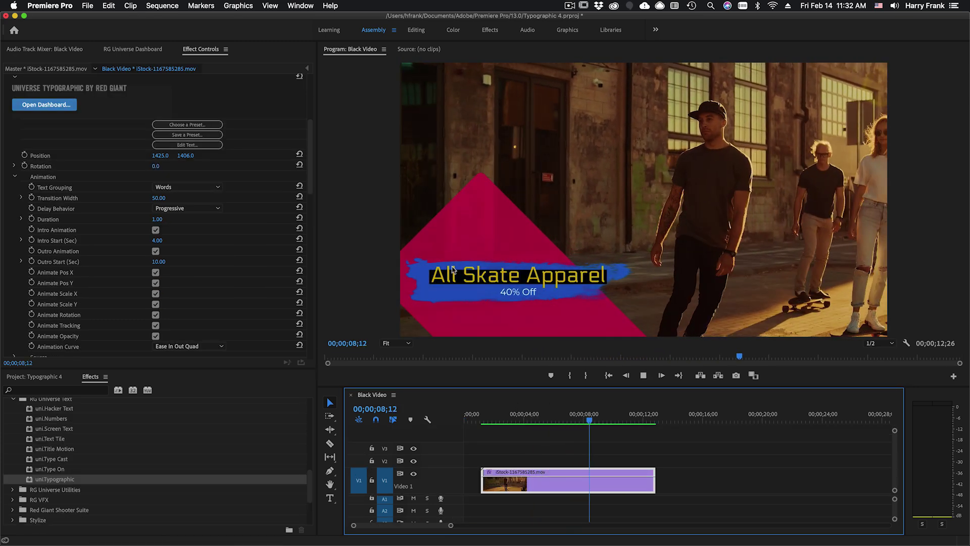
Play the skate clip with its finished 'All Skate Apparel / 40% Off' lower third
{"action": "key", "text": "space"}
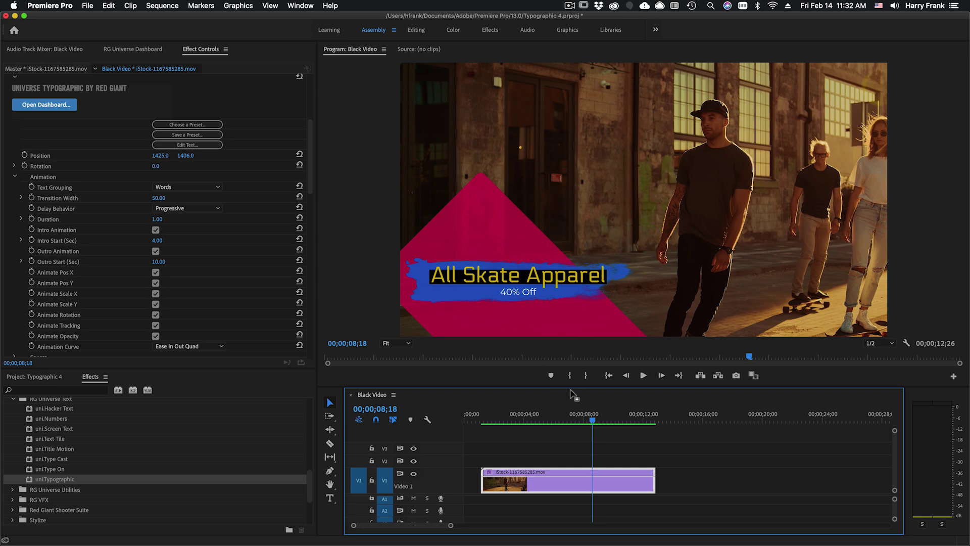
Duplicate the skate clip after the first one and delete uni.Typographic from the copy
{"action": "left_click", "coordinate": [569, 455]}
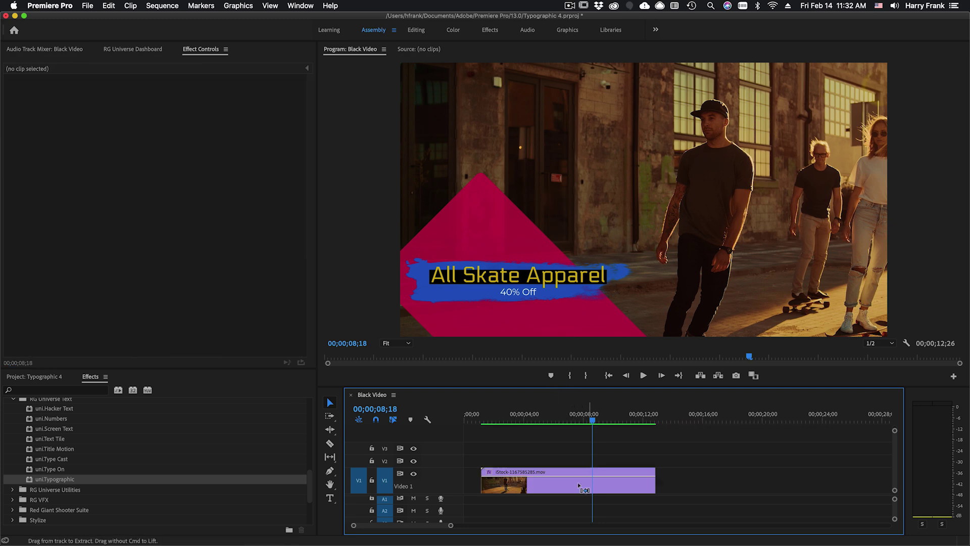
{"action": "left_click", "coordinate": [561, 473]}
{"action": "key", "text": "super+c"}
{"action": "left_click", "coordinate": [671, 427]}
{"action": "left_click", "coordinate": [671, 416]}
{"action": "key", "text": "super+v"}
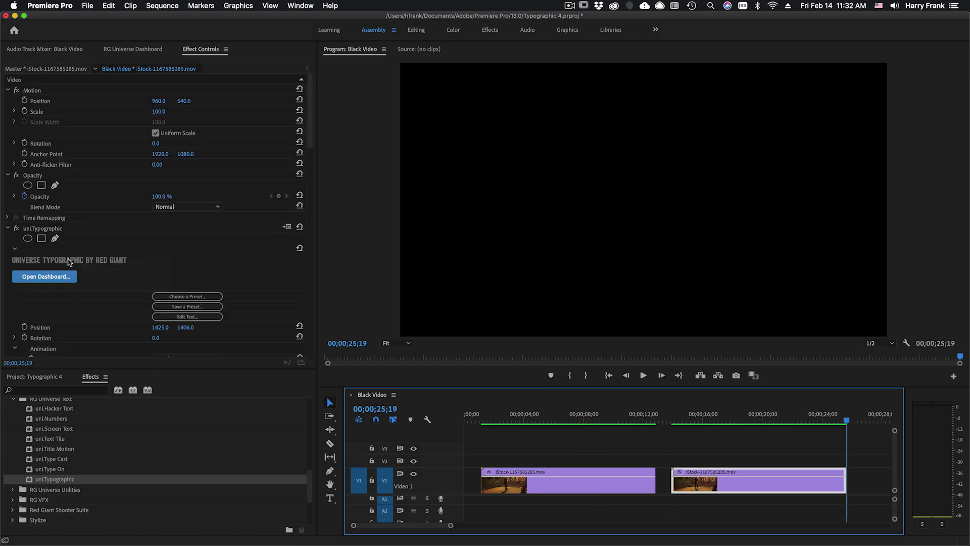
{"action": "left_click", "coordinate": [31, 229]}
{"action": "key", "text": "Delete"}
Apply a fresh uni.Typographic effect to the second clip and select it for editing
{"action": "left_click_drag", "start_coordinate": [696, 416], "coordinate": [742, 509]}
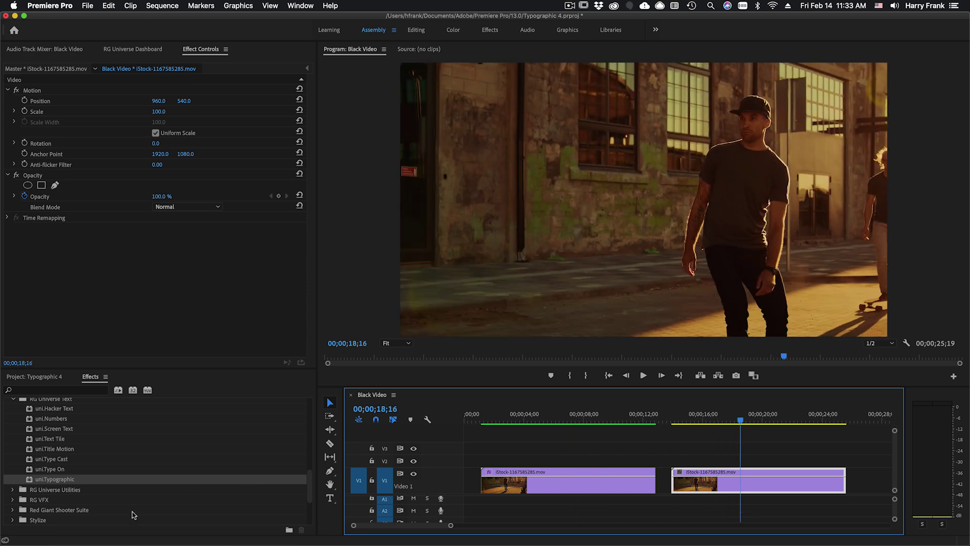
{"action": "scroll", "coordinate": [36, 470], "scroll_direction": "up", "scroll_amount": 3}
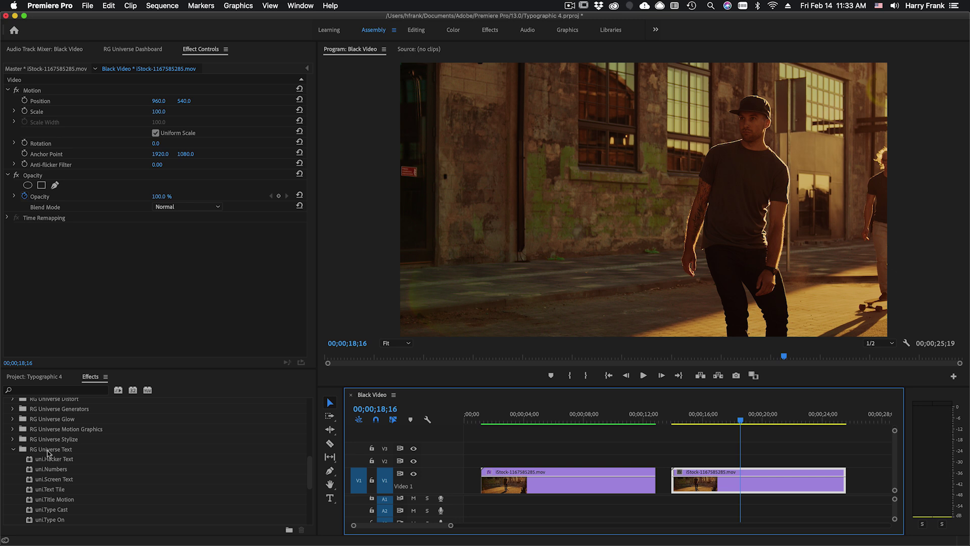
{"action": "scroll", "coordinate": [97, 482], "scroll_direction": "down", "scroll_amount": 3}
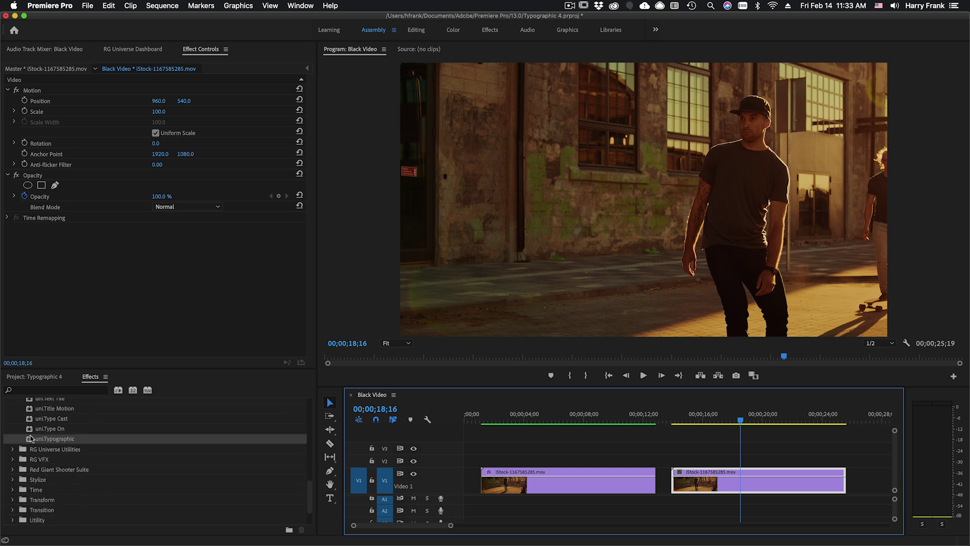
{"action": "left_click_drag", "start_coordinate": [32, 439], "coordinate": [718, 462]}
{"action": "left_click", "coordinate": [713, 421]}
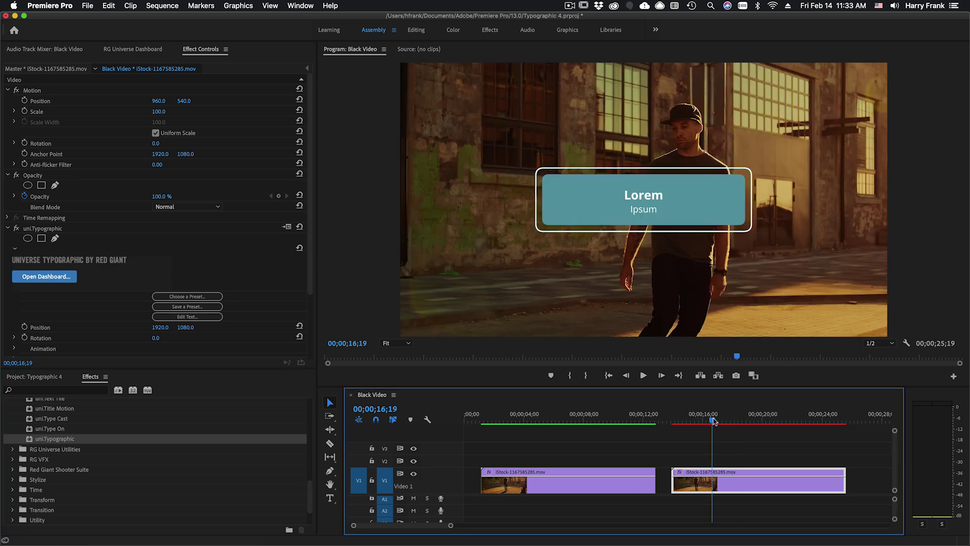
{"action": "left_click_drag", "start_coordinate": [715, 421], "coordinate": [723, 414]}
{"action": "left_click", "coordinate": [704, 427]}
{"action": "left_click", "coordinate": [697, 417]}
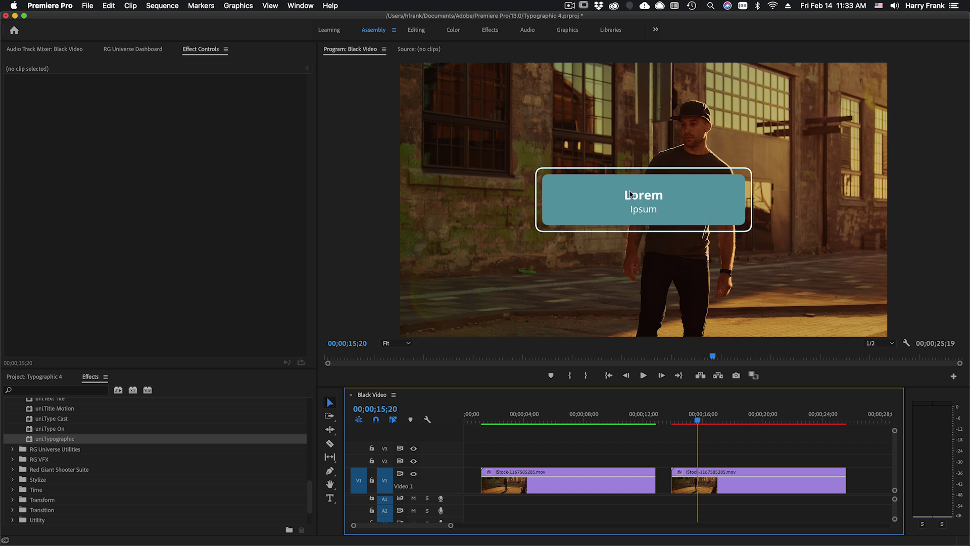
{"action": "left_click", "coordinate": [710, 478]}
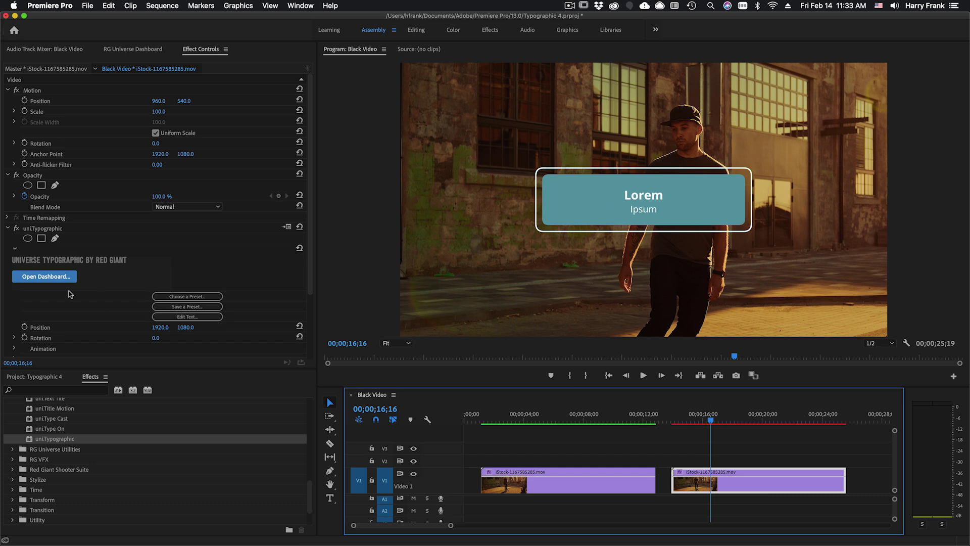
{"action": "scroll", "coordinate": [52, 251], "scroll_direction": "down", "scroll_amount": 3}
Replace the placeholder text with 'All Skate Apparel' and '40% Off'
{"action": "left_click", "coordinate": [205, 234]}
{"action": "double_click", "coordinate": [450, 233]}
{"action": "type", "text": "All Skate Apparel"}
{"action": "key", "text": "Tab"}
{"action": "double_click", "coordinate": [415, 308]}
{"action": "type", "text": "40% Off"}
{"action": "key", "text": "Tab"}
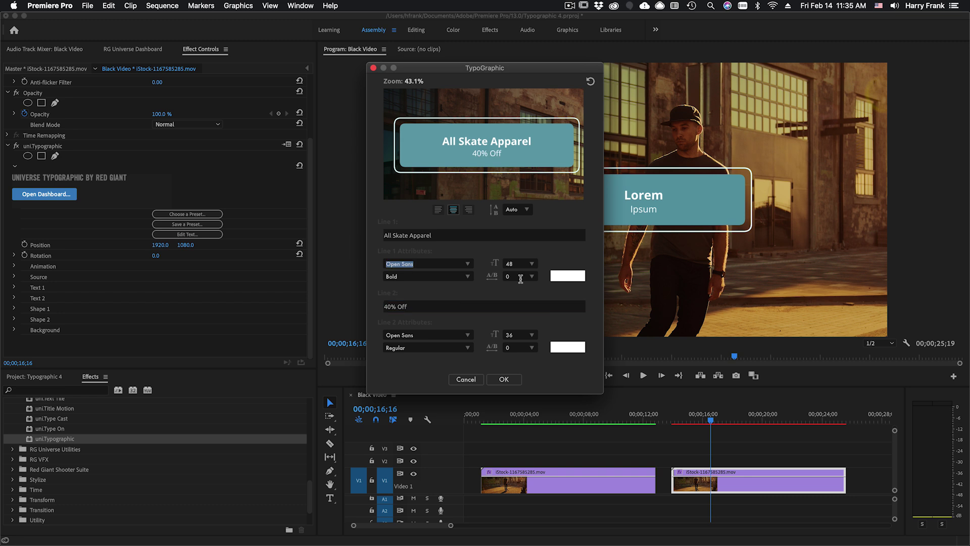
Set line 1's font to Electrolize and line 2's to Merriweather, then bring up line 1's colour picker
{"action": "type", "text": "ectrolize"}
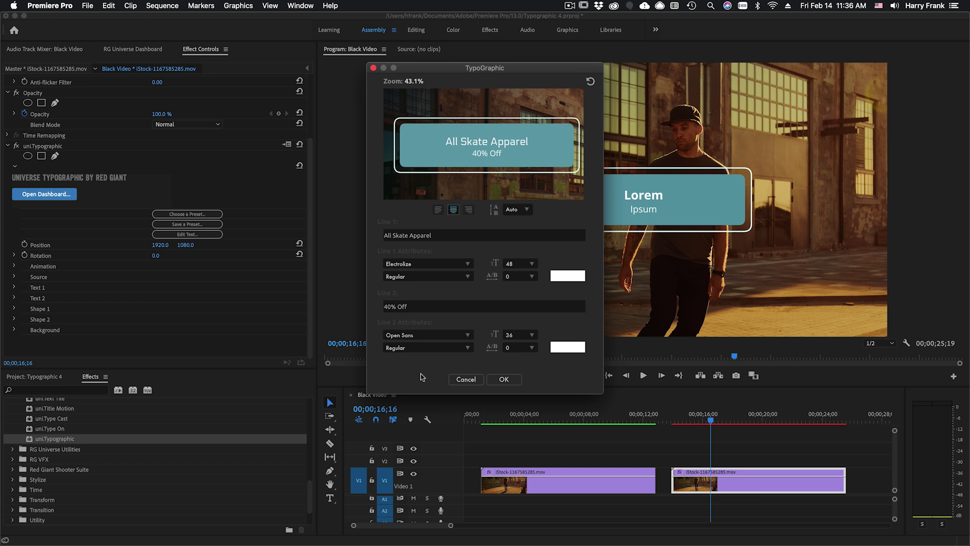
{"action": "left_click", "coordinate": [451, 336]}
{"action": "type", "text": "Merriweather"}
{"action": "left_click", "coordinate": [568, 277]}
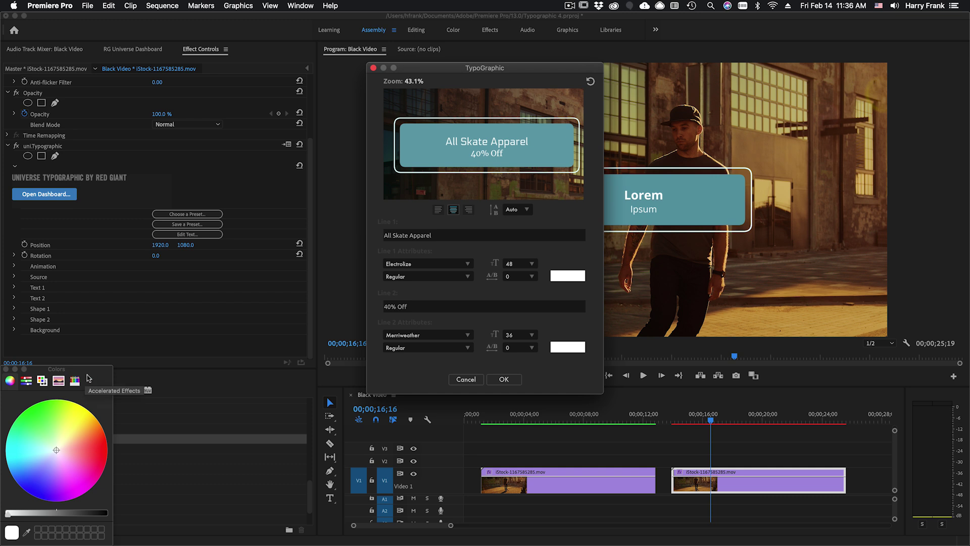
{"action": "left_click_drag", "start_coordinate": [91, 378], "coordinate": [341, 187]}
Colour 'All Skate Apparel' orange and apply the edited title text
{"action": "left_click_drag", "start_coordinate": [320, 233], "coordinate": [346, 229]}
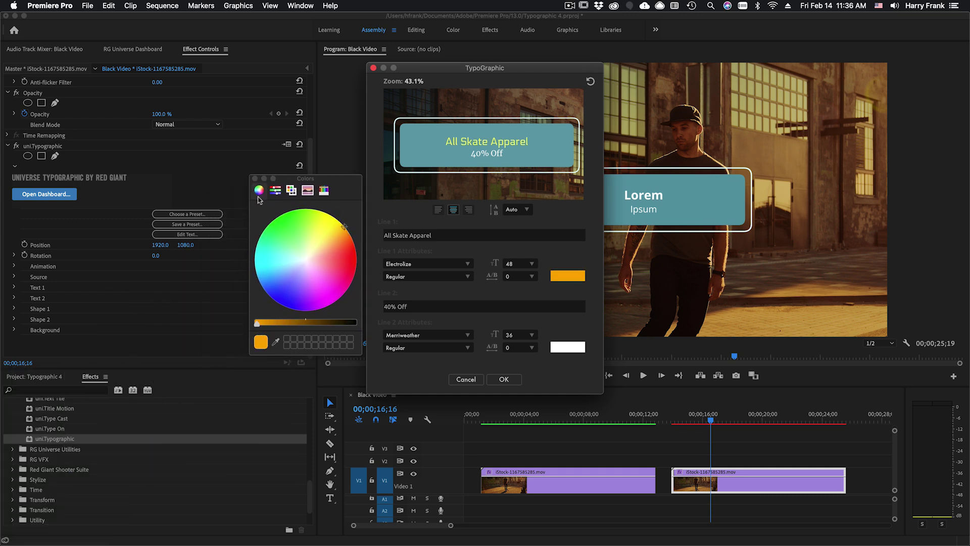
{"action": "left_click", "coordinate": [256, 179]}
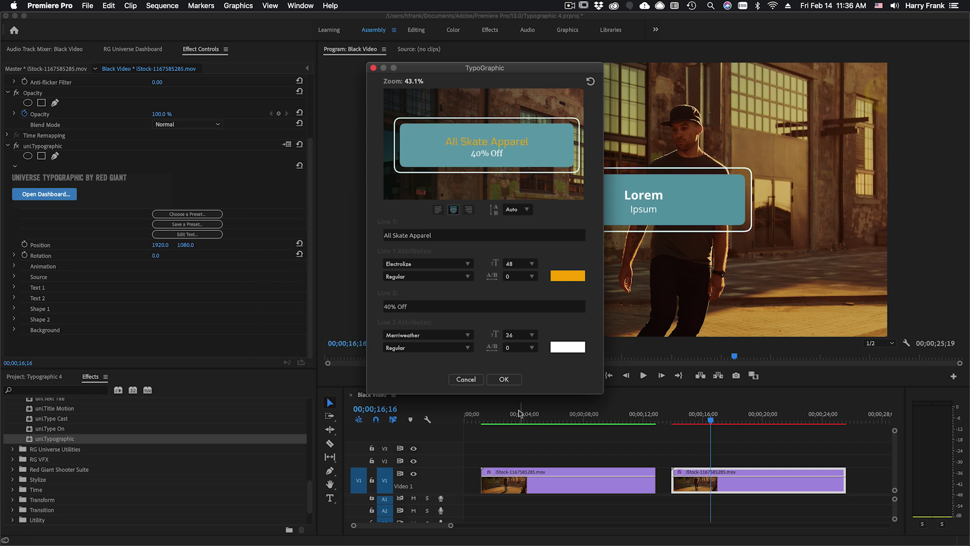
{"action": "left_click", "coordinate": [504, 379]}
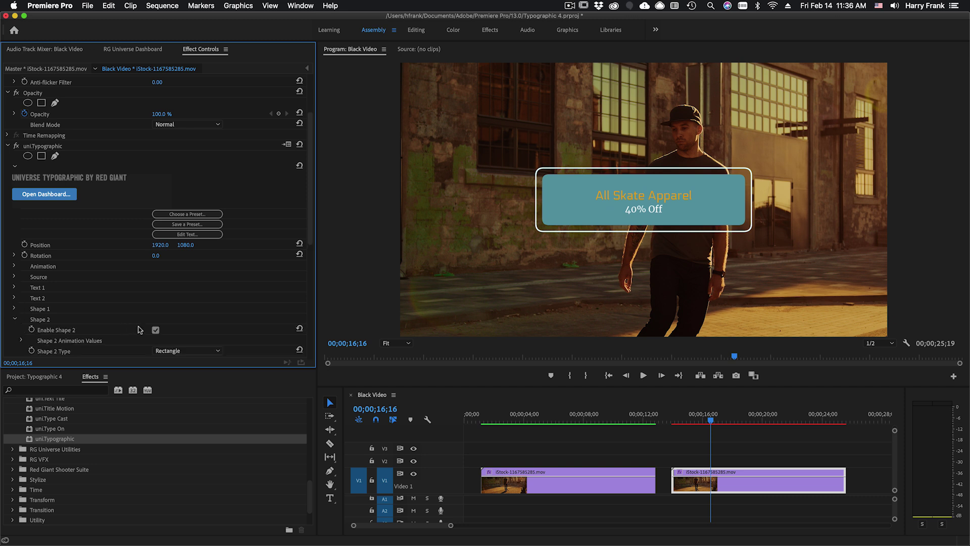
Turn off the white outline and teal box, and move the title to the lower left
{"action": "left_click", "coordinate": [156, 330]}
{"action": "left_click", "coordinate": [14, 309]}
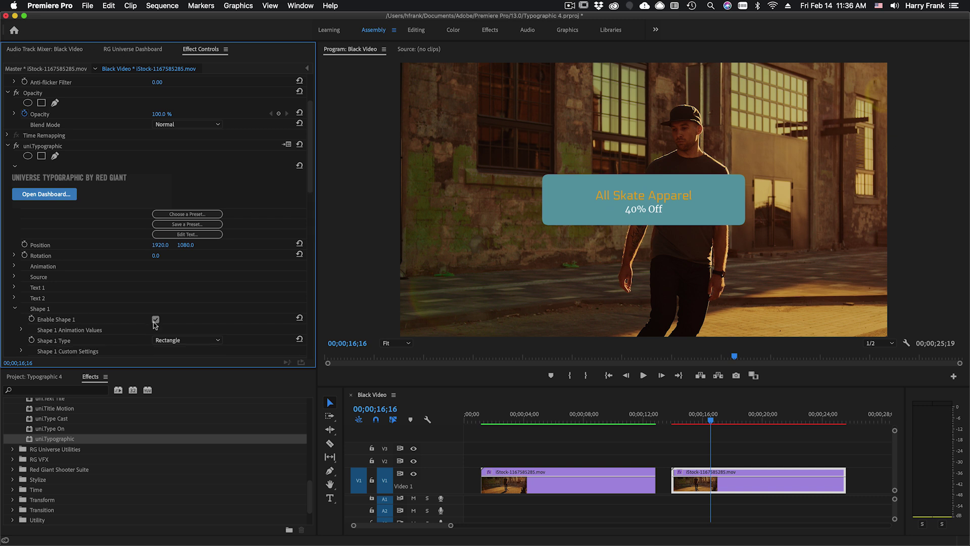
{"action": "left_click", "coordinate": [156, 321]}
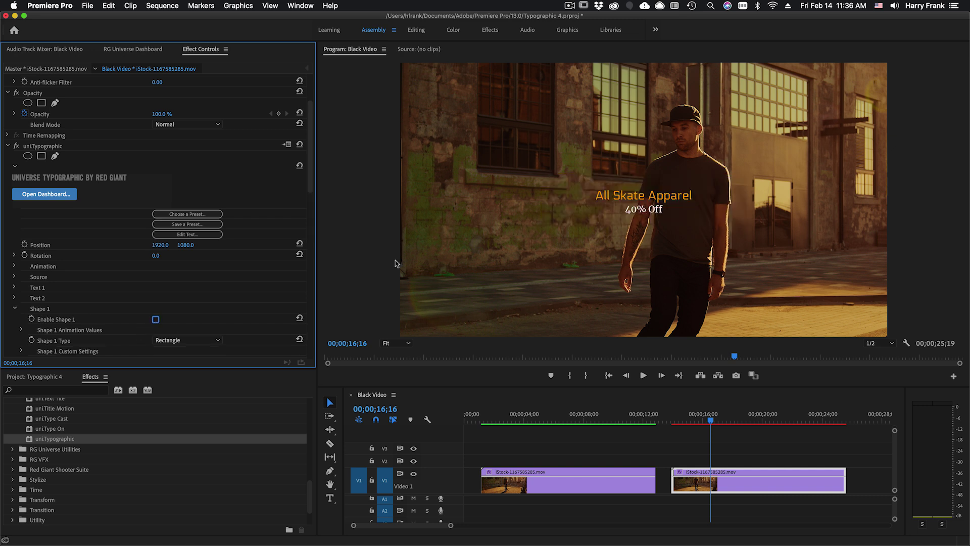
{"action": "left_click", "coordinate": [42, 148]}
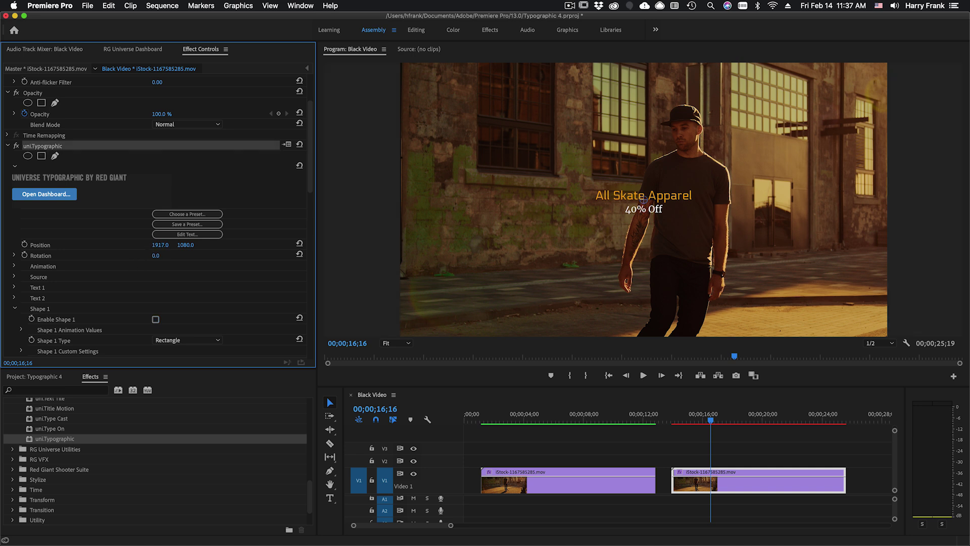
{"action": "left_click_drag", "start_coordinate": [644, 199], "coordinate": [610, 199]}
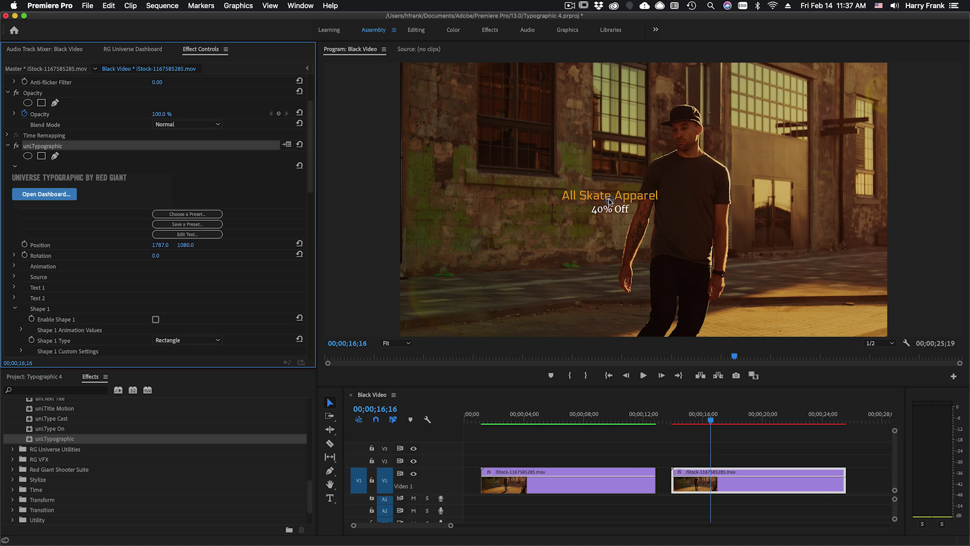
{"action": "left_click_drag", "start_coordinate": [491, 299], "coordinate": [491, 295]}
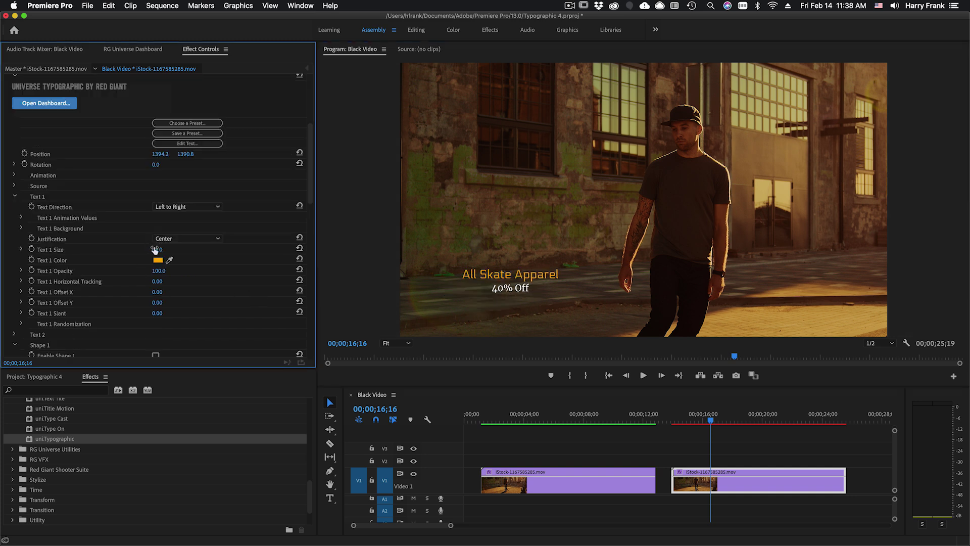
Set Text 1 size to 72 and Text 2 size to 48
{"action": "left_click", "coordinate": [159, 248]}
{"action": "type", "text": "64"}
{"action": "key", "text": "Return"}
{"action": "left_click", "coordinate": [158, 249]}
{"action": "type", "text": "72"}
{"action": "key", "text": "Return"}
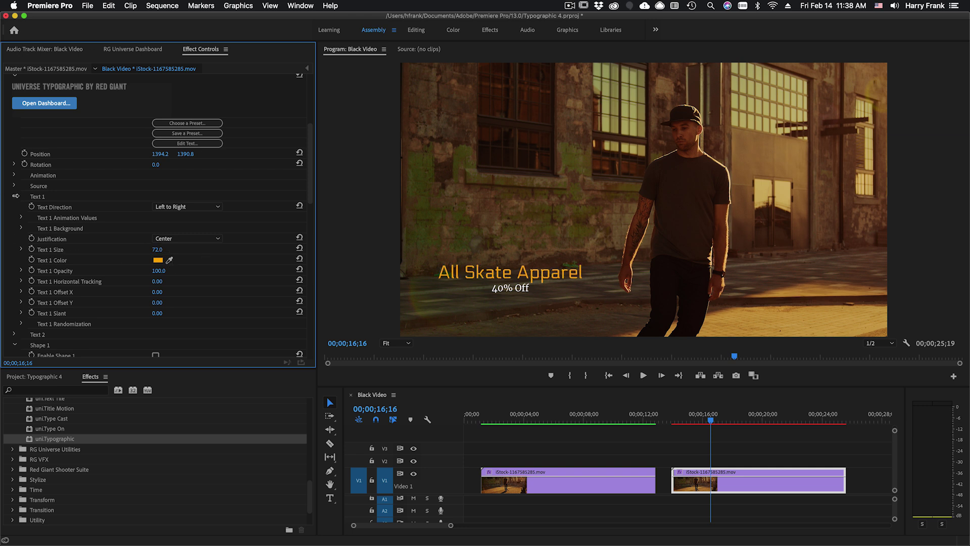
{"action": "left_click", "coordinate": [14, 197]}
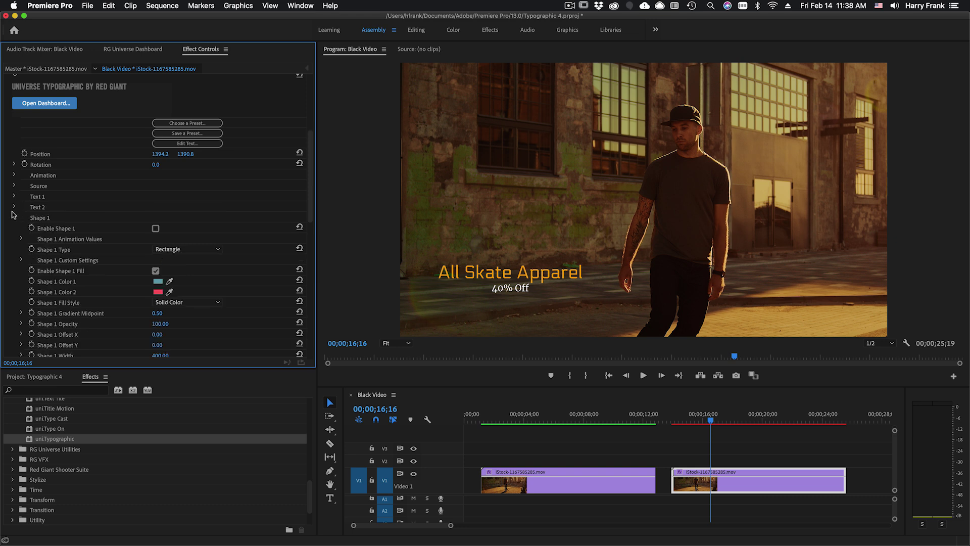
{"action": "left_click", "coordinate": [14, 207]}
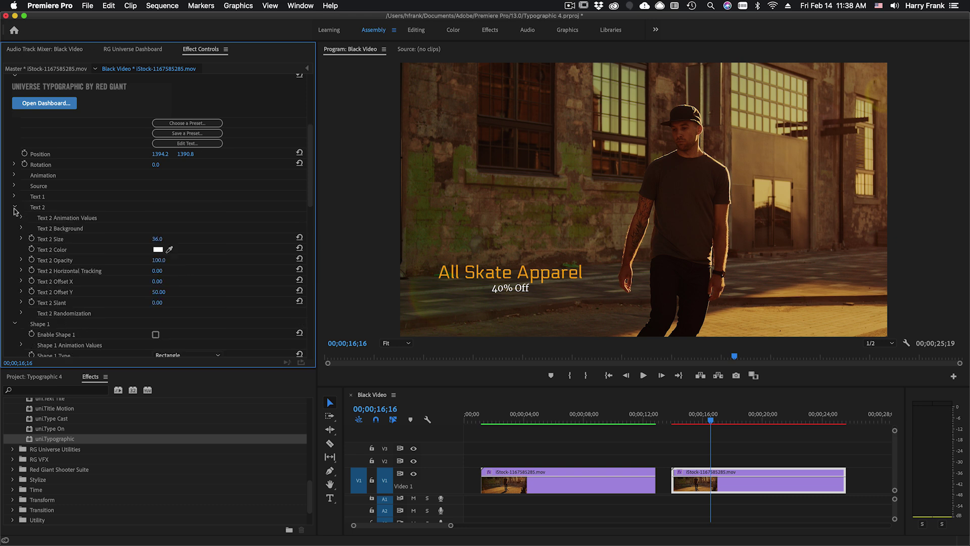
{"action": "left_click", "coordinate": [157, 238]}
{"action": "type", "text": "48"}
{"action": "key", "text": "Return"}
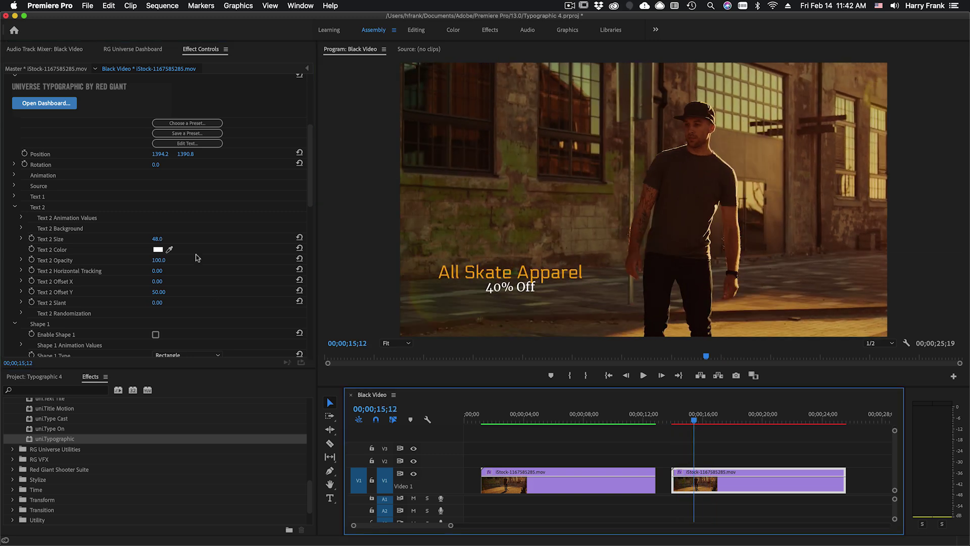
Set Text Grouping to Words and scrub through to preview it
{"action": "left_click", "coordinate": [14, 175]}
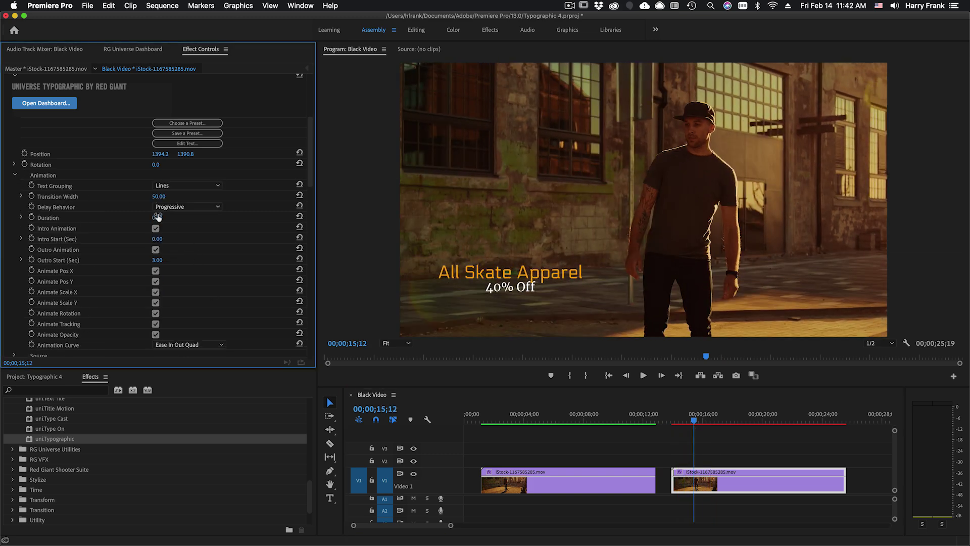
{"action": "left_click", "coordinate": [178, 185]}
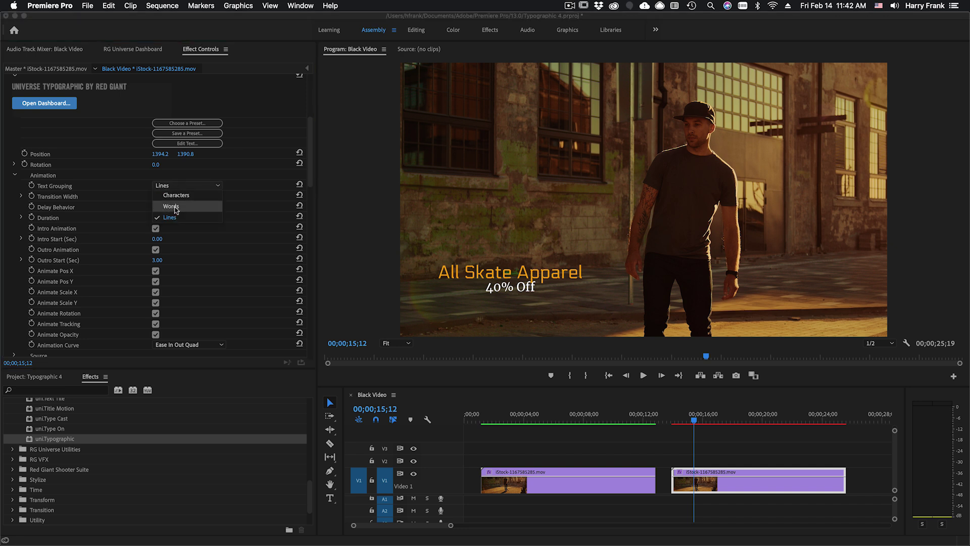
{"action": "left_click", "coordinate": [171, 206]}
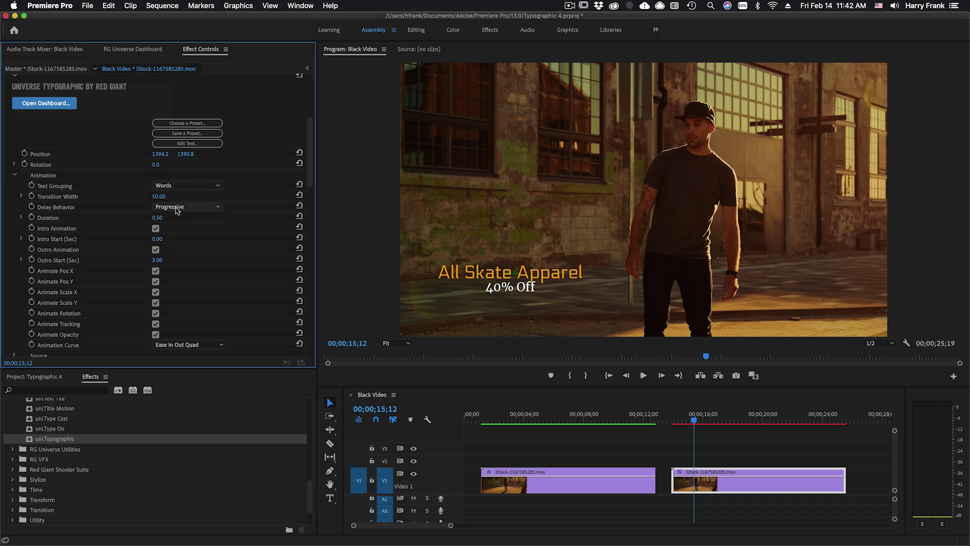
{"action": "left_click", "coordinate": [681, 418]}
{"action": "left_click_drag", "start_coordinate": [674, 421], "coordinate": [685, 428]}
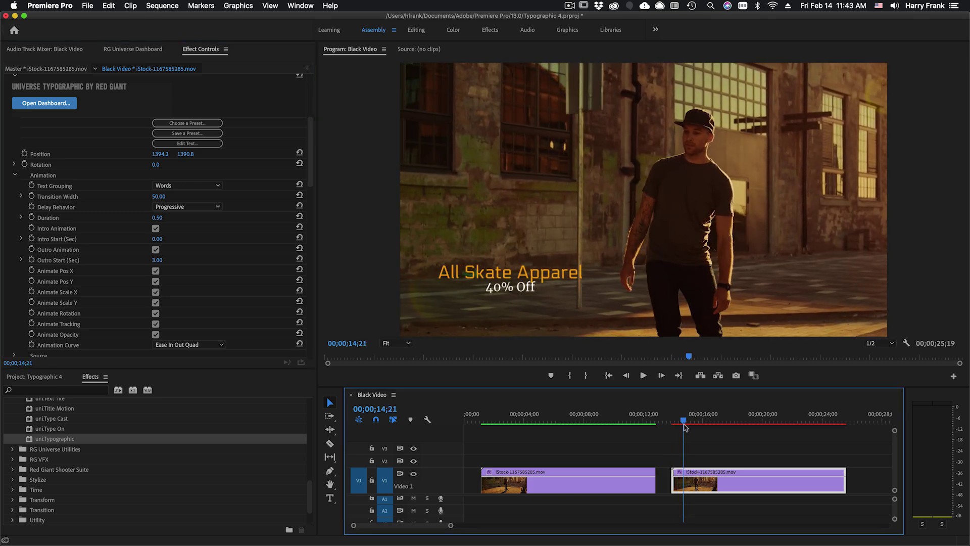
Set animation duration to 1 s, intro start to 2 s and outro start to 8 s
{"action": "left_click", "coordinate": [156, 228]}
{"action": "left_click", "coordinate": [157, 218]}
{"action": "type", "text": "1"}
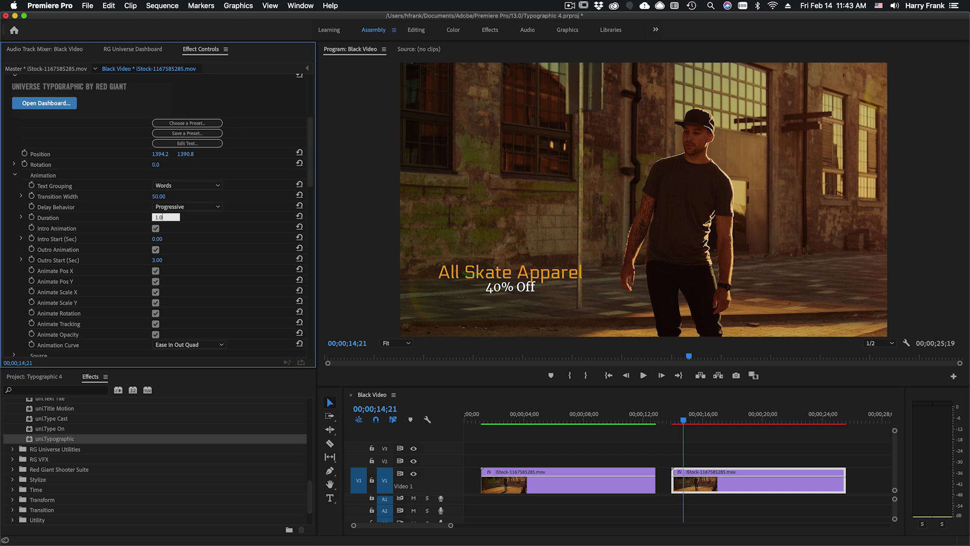
{"action": "key", "text": "Return"}
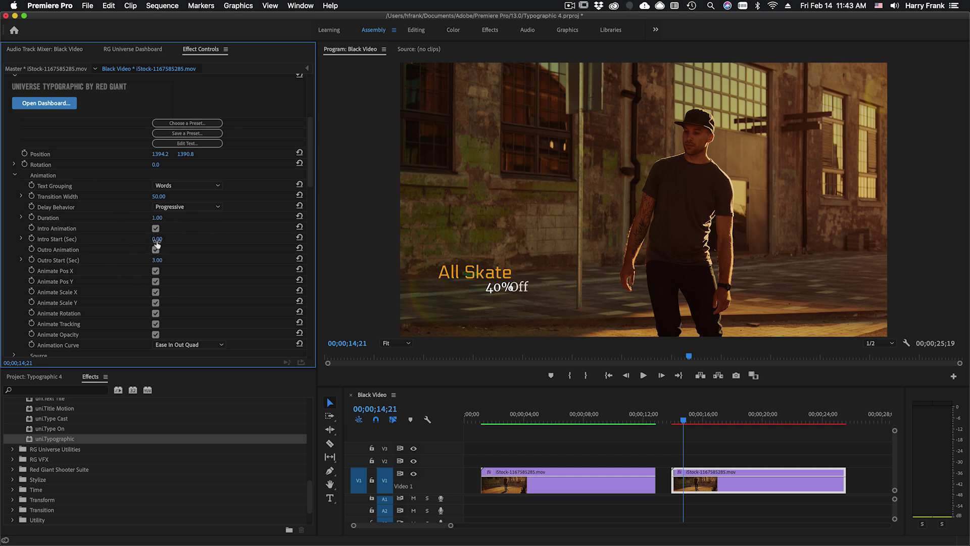
{"action": "mouse_move", "coordinate": [158, 239]}
{"action": "left_mouse_down"}
{"action": "mouse_move", "coordinate": [181, 244]}
{"action": "mouse_move", "coordinate": [158, 242]}
{"action": "left_mouse_up"}
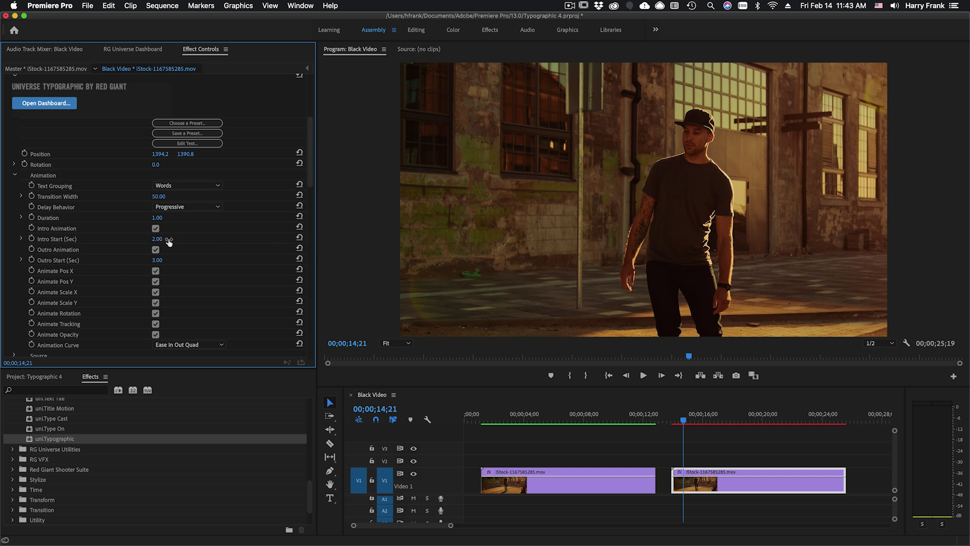
{"action": "left_click", "coordinate": [157, 260]}
{"action": "type", "text": "8"}
{"action": "key", "text": "Return"}
{"action": "left_click", "coordinate": [672, 419]}
{"action": "left_click_drag", "start_coordinate": [676, 421], "coordinate": [726, 456]}
Enable Text Box 1 behind the 'All Skate Apparel' line on the second clip
{"action": "left_click", "coordinate": [728, 480]}
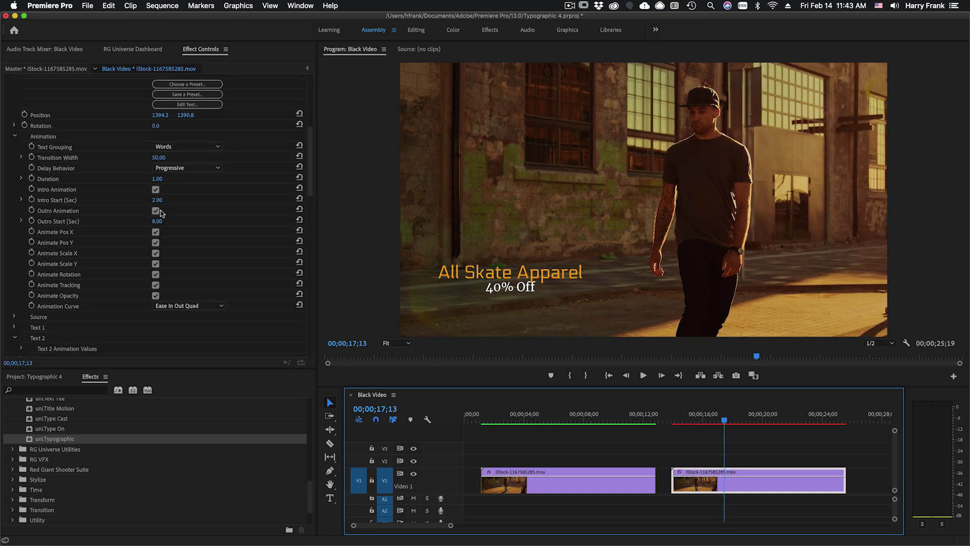
{"action": "left_click", "coordinate": [14, 137]}
{"action": "left_click", "coordinate": [13, 168]}
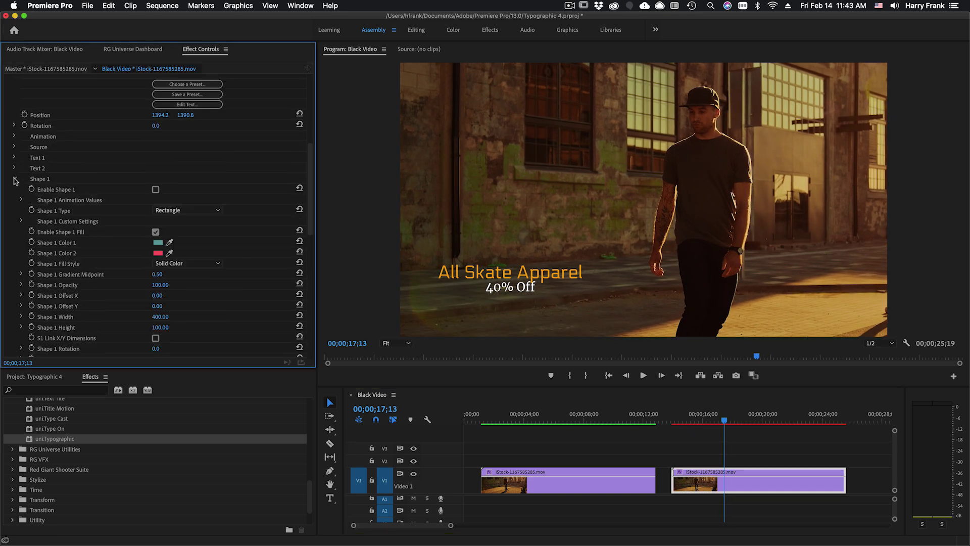
{"action": "left_click", "coordinate": [14, 180]}
{"action": "left_click", "coordinate": [14, 288]}
{"action": "scroll", "coordinate": [124, 301], "scroll_direction": "down", "scroll_amount": 3}
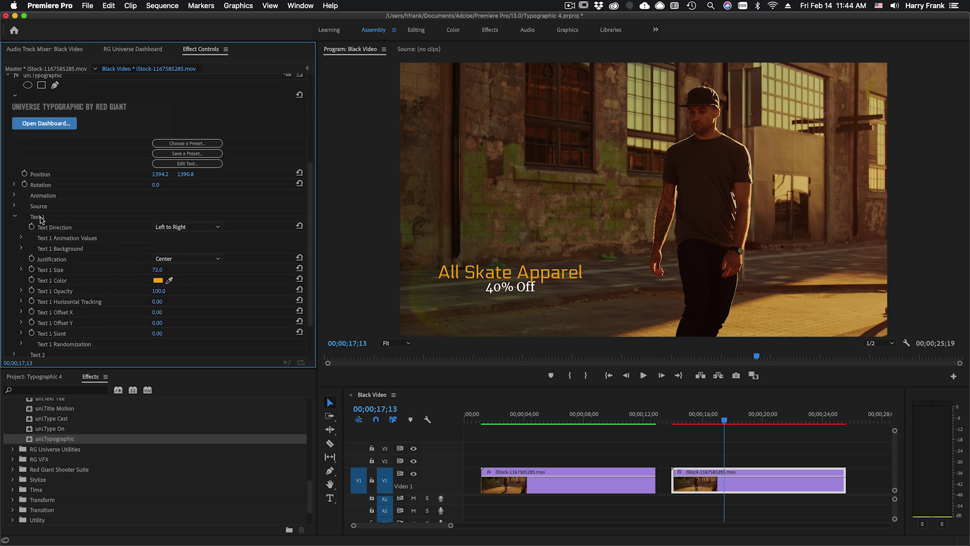
{"action": "left_click", "coordinate": [21, 248]}
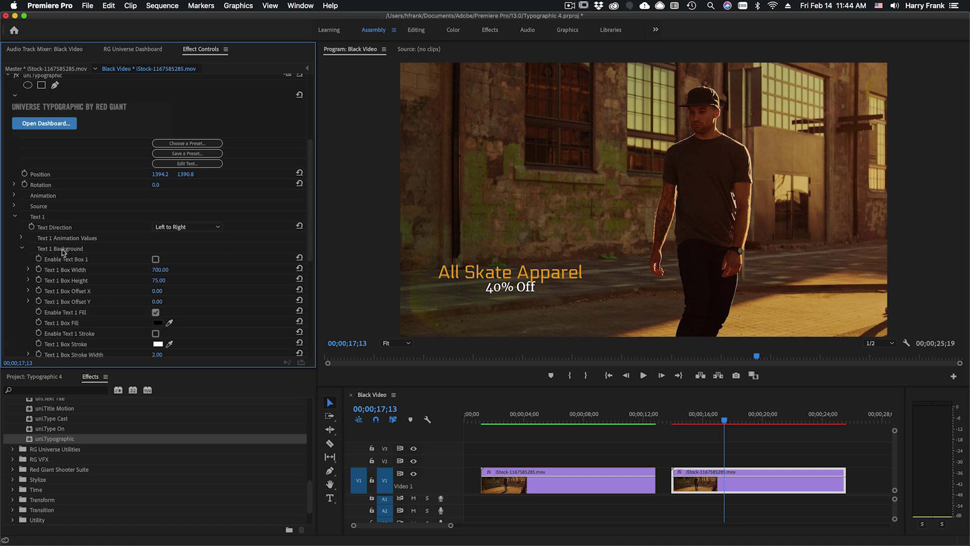
{"action": "left_click", "coordinate": [156, 259]}
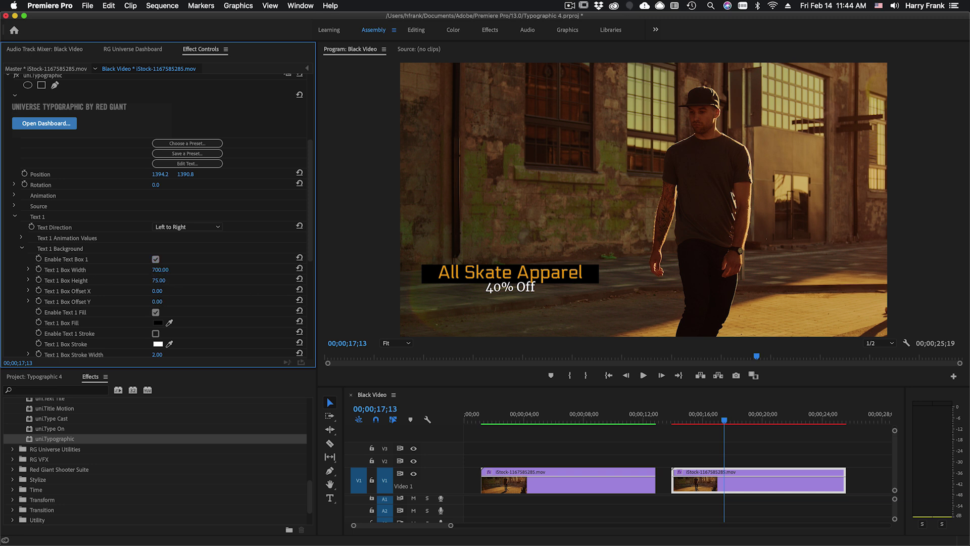
Slim the text box down to a 47.60 height, turning dash on and leaving stroke off
{"action": "left_click", "coordinate": [160, 269]}
{"action": "key", "text": "Return"}
{"action": "left_click_drag", "start_coordinate": [159, 280], "coordinate": [150, 280]}
{"action": "scroll", "coordinate": [149, 343], "scroll_direction": "down", "scroll_amount": 2}
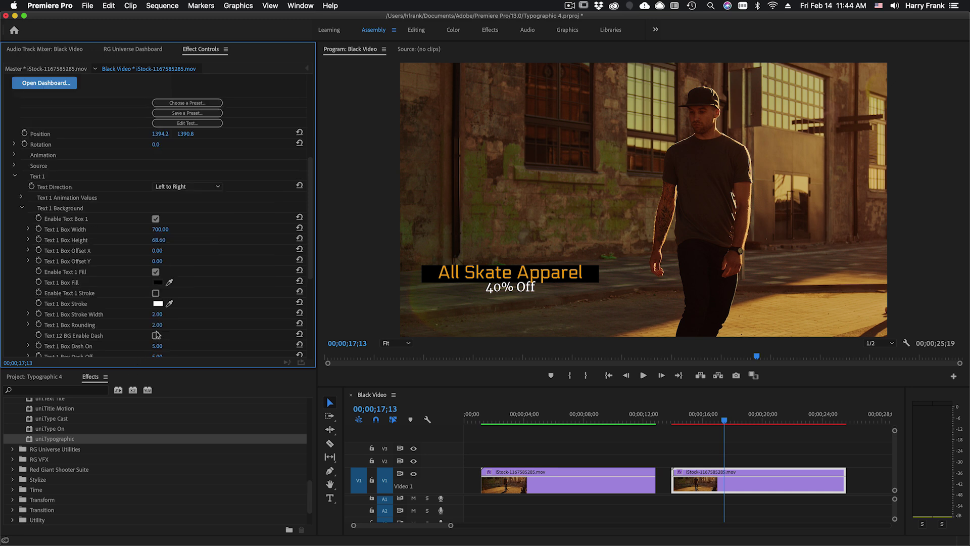
{"action": "left_click", "coordinate": [156, 336]}
{"action": "left_click", "coordinate": [156, 293]}
{"action": "left_click", "coordinate": [156, 293]}
{"action": "mouse_move", "coordinate": [157, 243]}
{"action": "left_mouse_down"}
{"action": "mouse_move", "coordinate": [187, 254]}
{"action": "mouse_move", "coordinate": [155, 259]}
{"action": "mouse_move", "coordinate": [156, 241]}
{"action": "left_mouse_up"}
{"action": "left_click", "coordinate": [157, 243]}
{"action": "key", "text": "Return"}
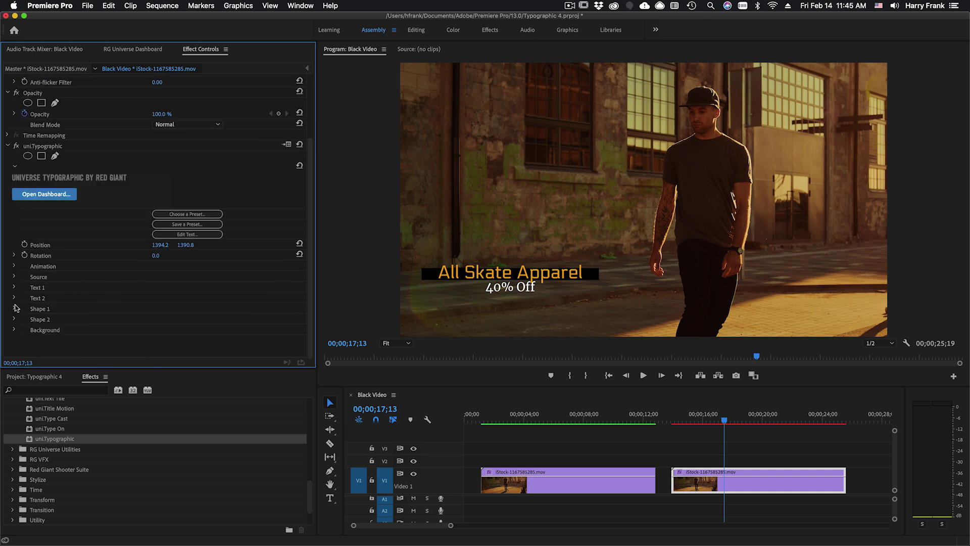
Change Shape 1's main colour to a deep crimson red
{"action": "left_click", "coordinate": [14, 308]}
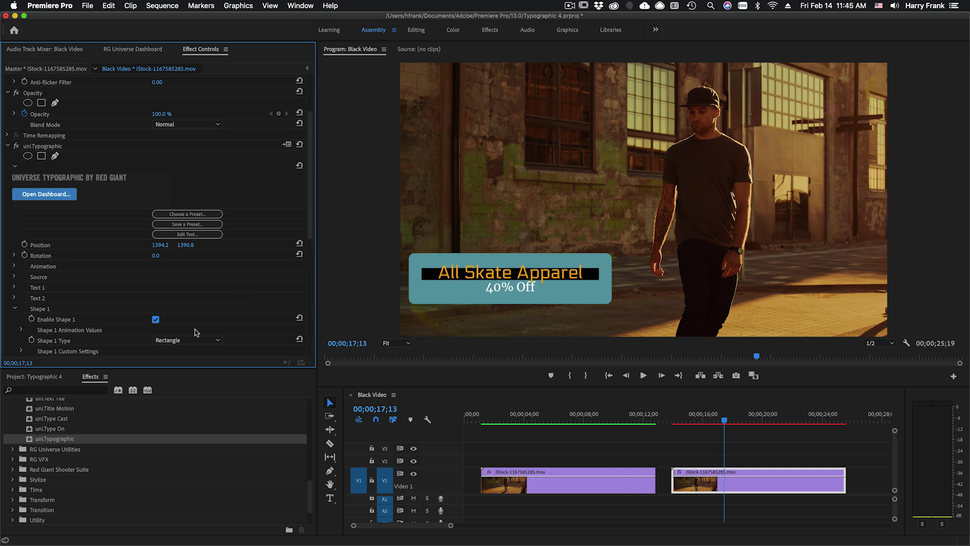
{"action": "scroll", "coordinate": [167, 328], "scroll_direction": "down", "scroll_amount": 10}
{"action": "left_click", "coordinate": [158, 108]}
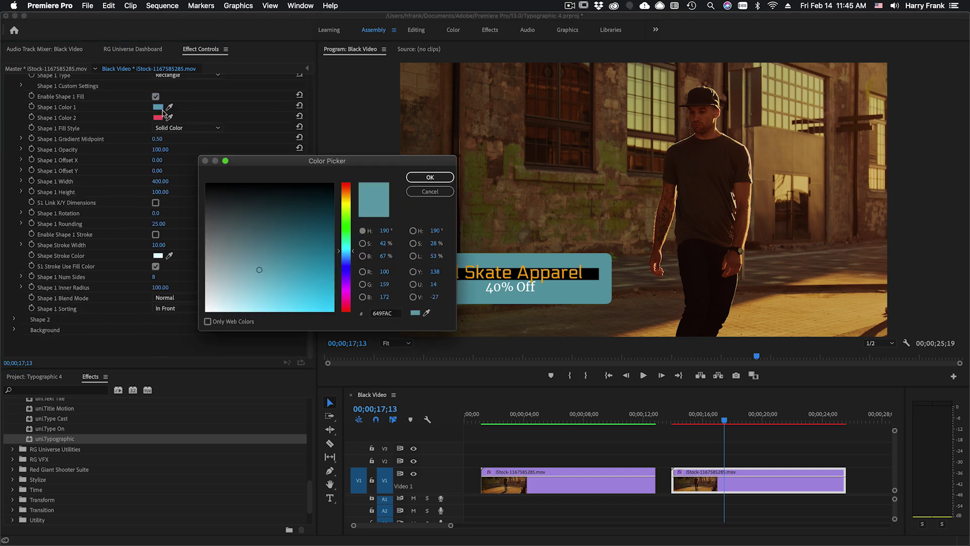
{"action": "left_click", "coordinate": [346, 307]}
{"action": "left_click_drag", "start_coordinate": [326, 285], "coordinate": [330, 306]}
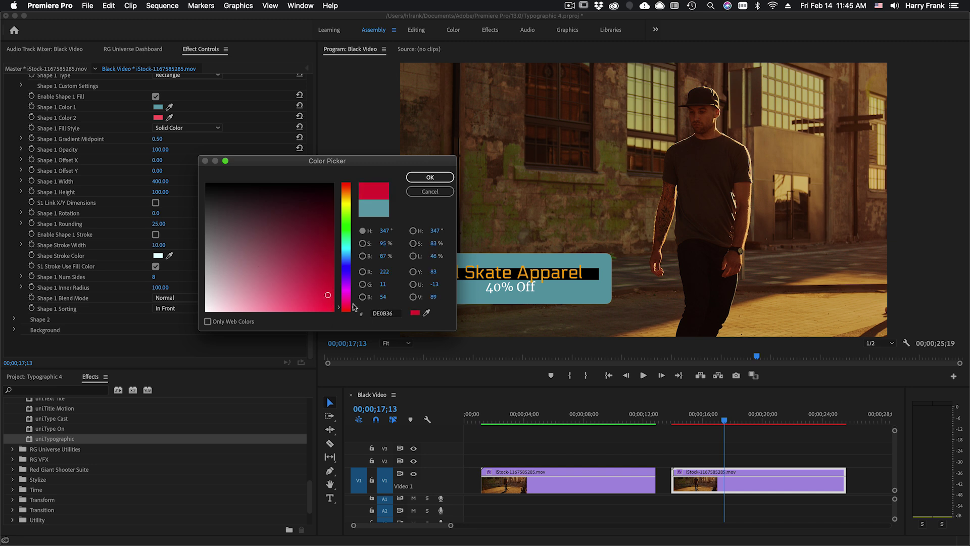
{"action": "key", "text": "Return"}
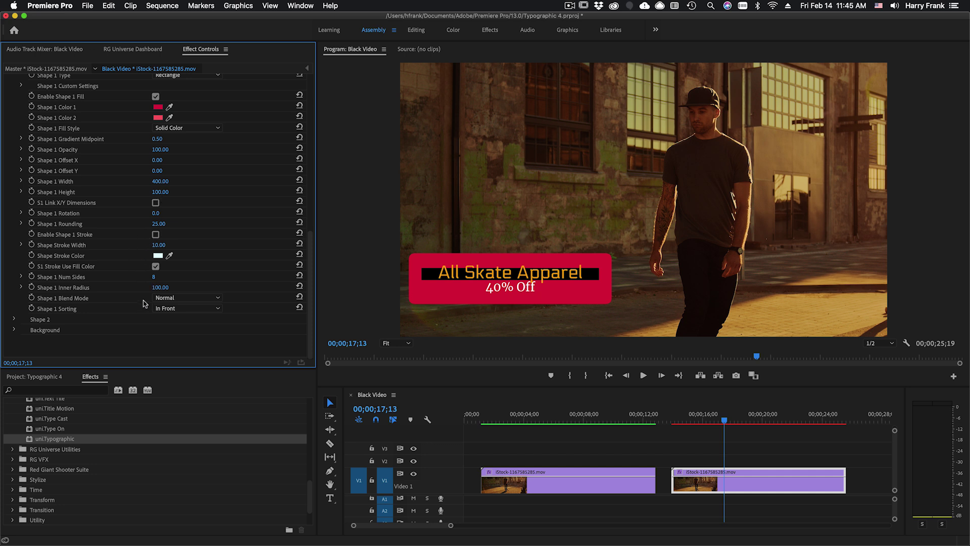
Set the red shape's opacity to 80 and rotate it 45 degrees
{"action": "left_click", "coordinate": [170, 148]}
{"action": "type", "text": "80"}
{"action": "key", "text": "Return"}
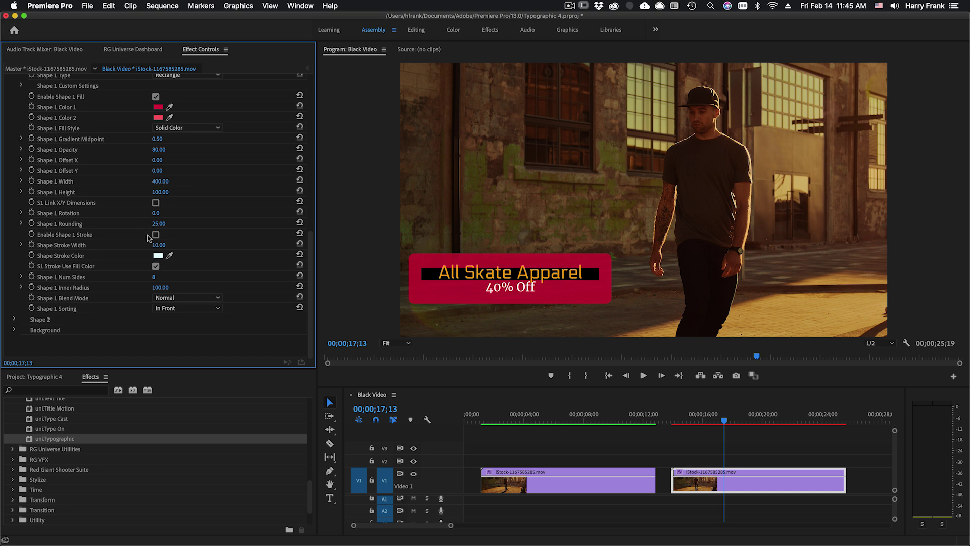
{"action": "left_click", "coordinate": [156, 213]}
{"action": "type", "text": "45"}
{"action": "key", "text": "Return"}
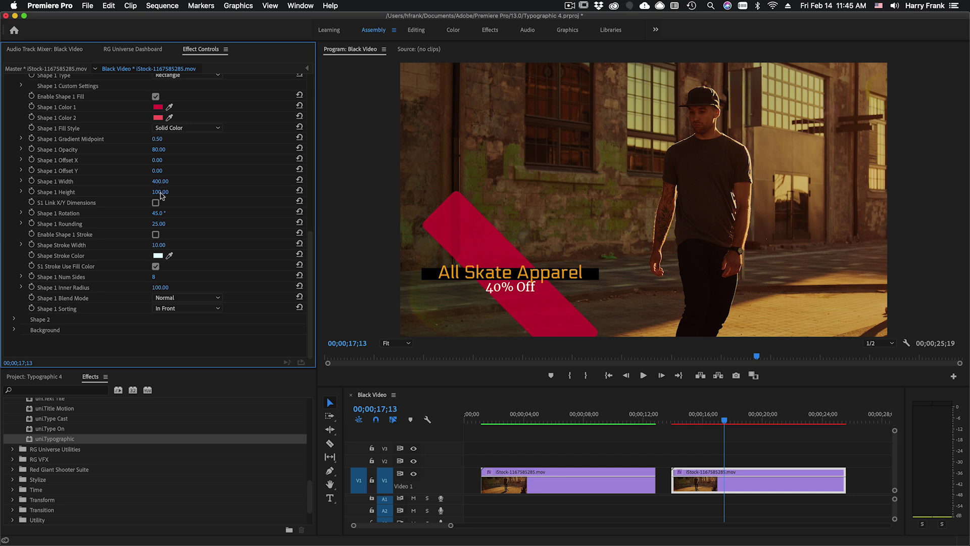
Enlarge the red shape to about 857 × 212 and lower its opacity to 70
{"action": "left_click_drag", "start_coordinate": [160, 191], "coordinate": [119, 160]}
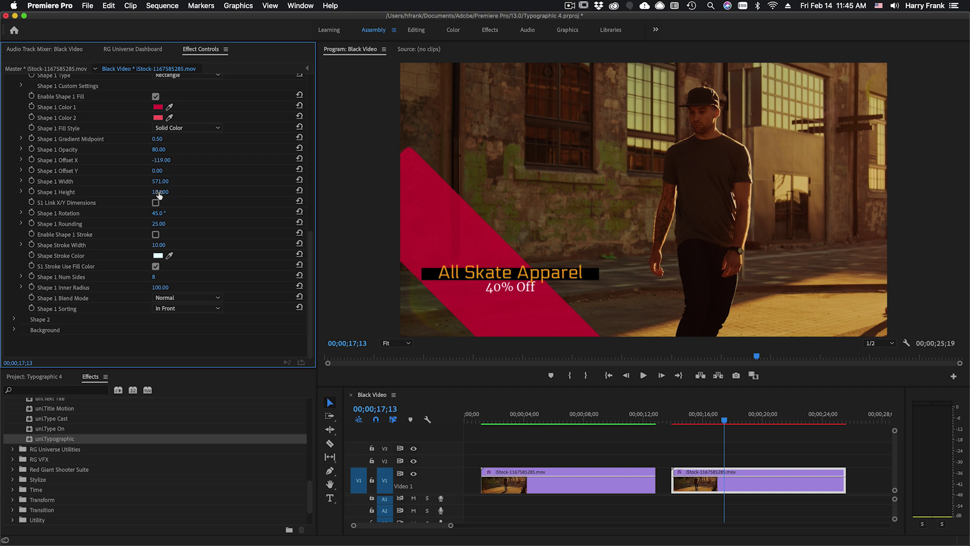
{"action": "mouse_move", "coordinate": [174, 192]}
{"action": "left_mouse_down"}
{"action": "mouse_move", "coordinate": [202, 192]}
{"action": "mouse_move", "coordinate": [185, 191]}
{"action": "left_mouse_up"}
{"action": "left_click", "coordinate": [178, 148]}
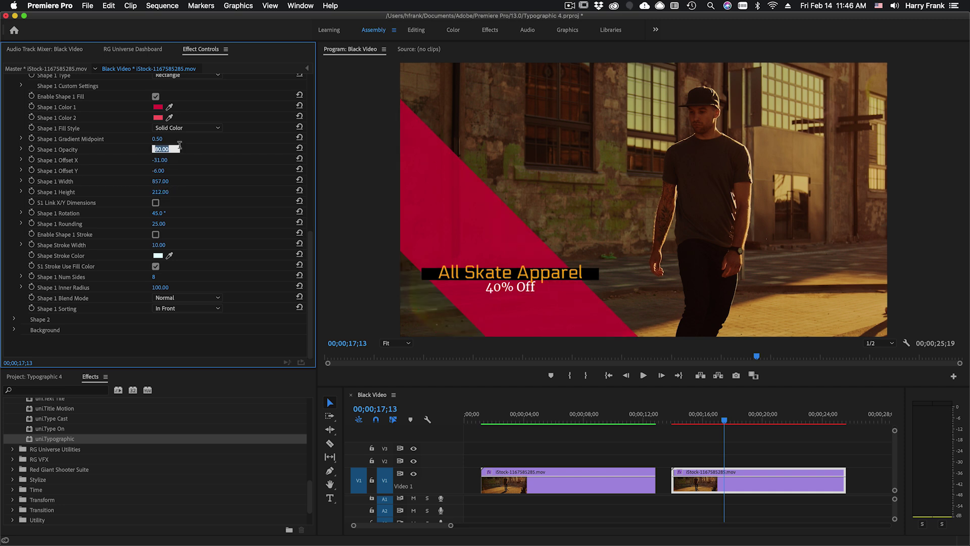
{"action": "type", "text": "70"}
{"action": "key", "text": "Return"}
{"action": "scroll", "coordinate": [131, 202], "scroll_direction": "up", "scroll_amount": 5}
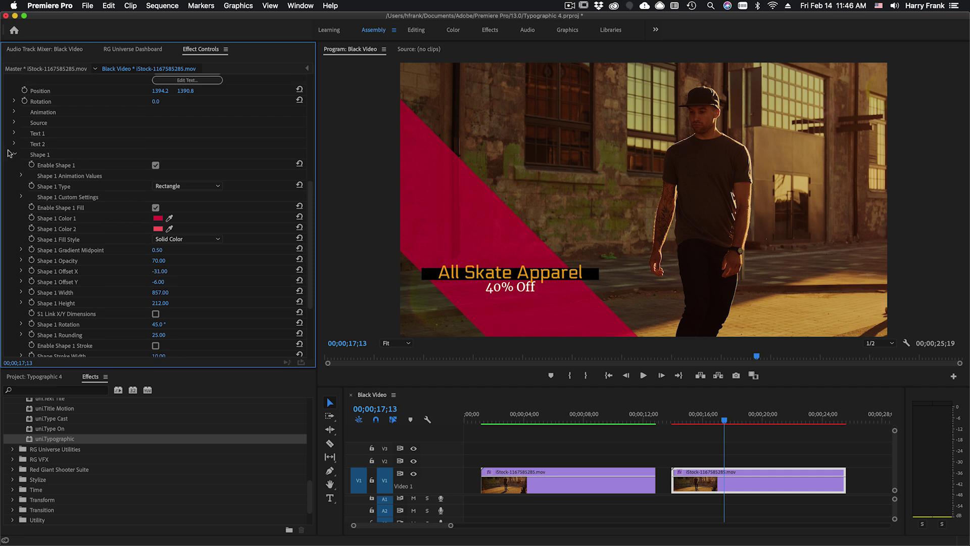
{"action": "left_click", "coordinate": [14, 154]}
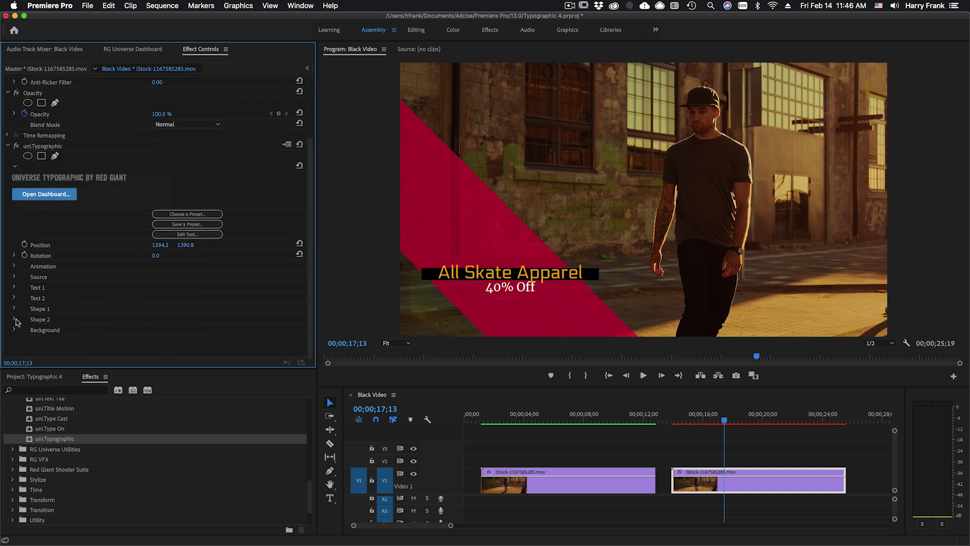
Enable Shape 2 and set its type to Shape Library
{"action": "left_click", "coordinate": [15, 320]}
{"action": "scroll", "coordinate": [152, 304], "scroll_direction": "down", "scroll_amount": 4}
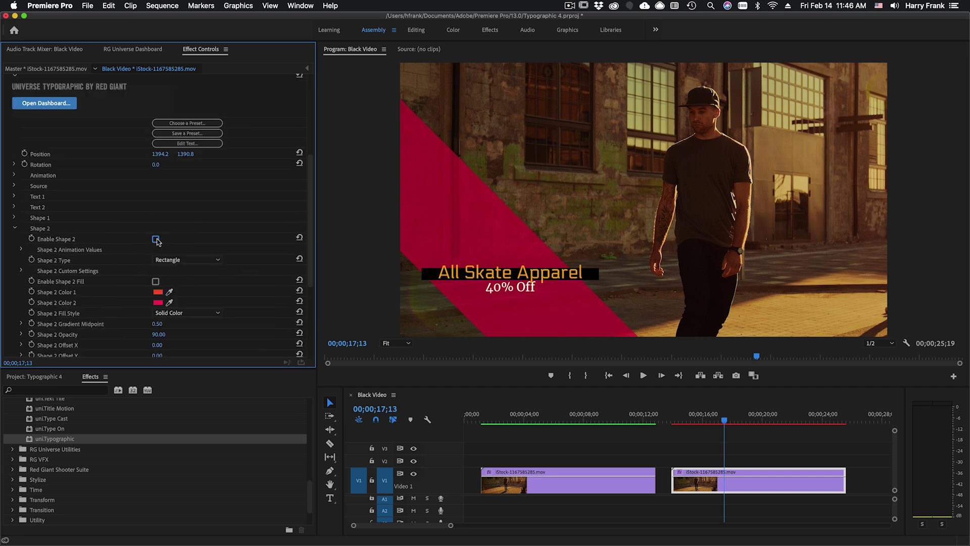
{"action": "left_click", "coordinate": [157, 240]}
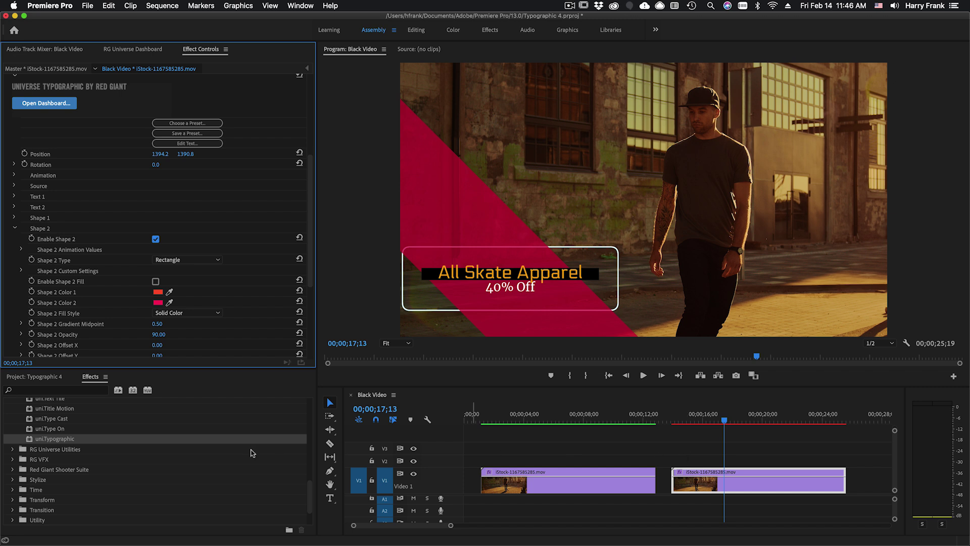
{"action": "left_click", "coordinate": [170, 260]}
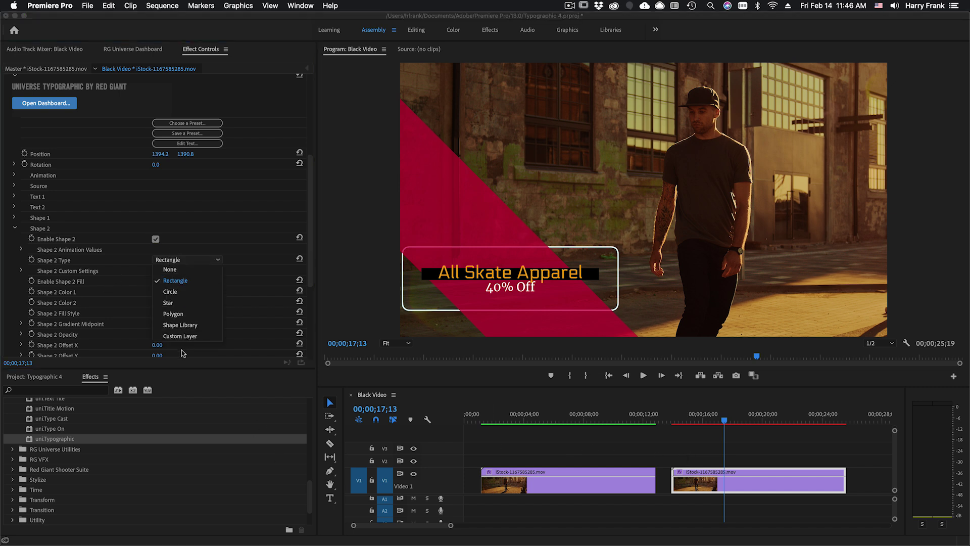
{"action": "left_click", "coordinate": [185, 336]}
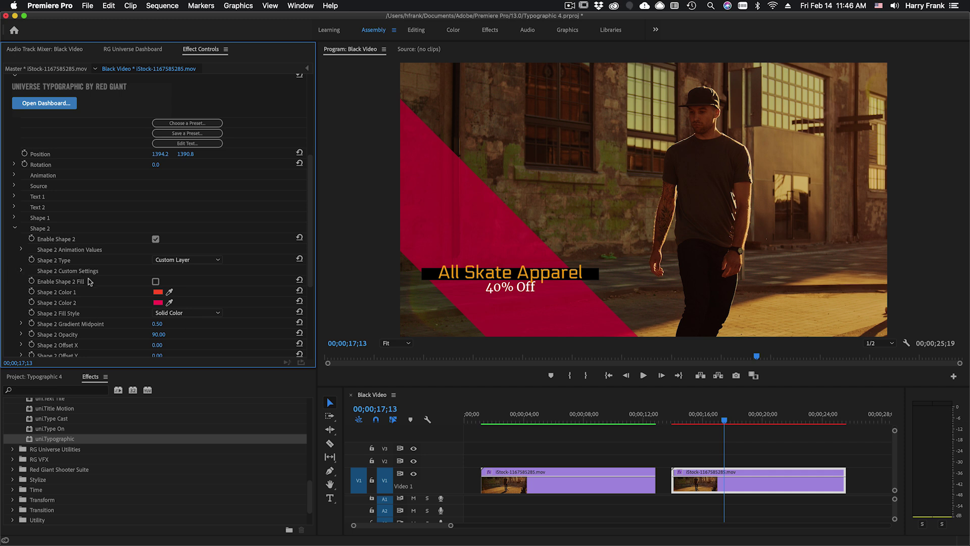
{"action": "left_click", "coordinate": [22, 271]}
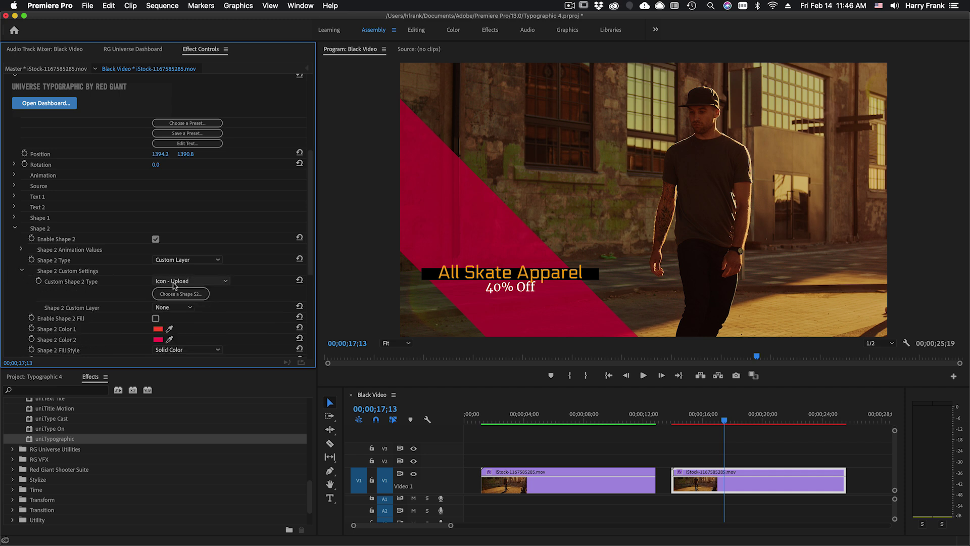
{"action": "left_click", "coordinate": [175, 306]}
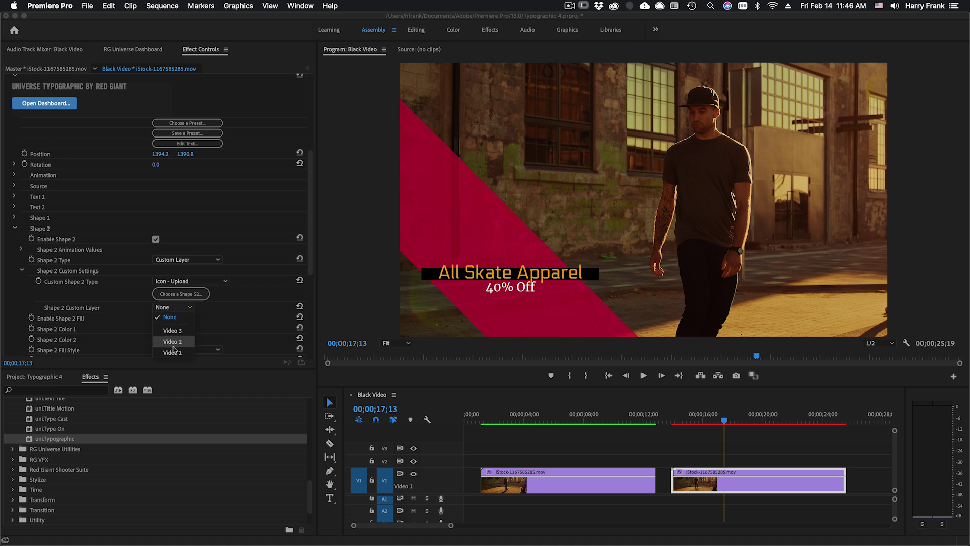
{"action": "left_click", "coordinate": [178, 315]}
{"action": "left_click", "coordinate": [192, 260]}
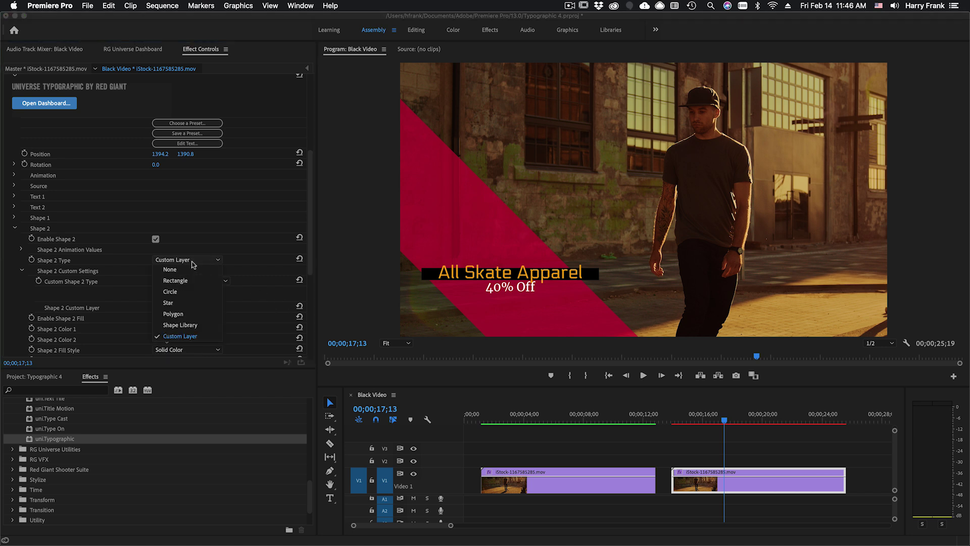
{"action": "left_click", "coordinate": [179, 327]}
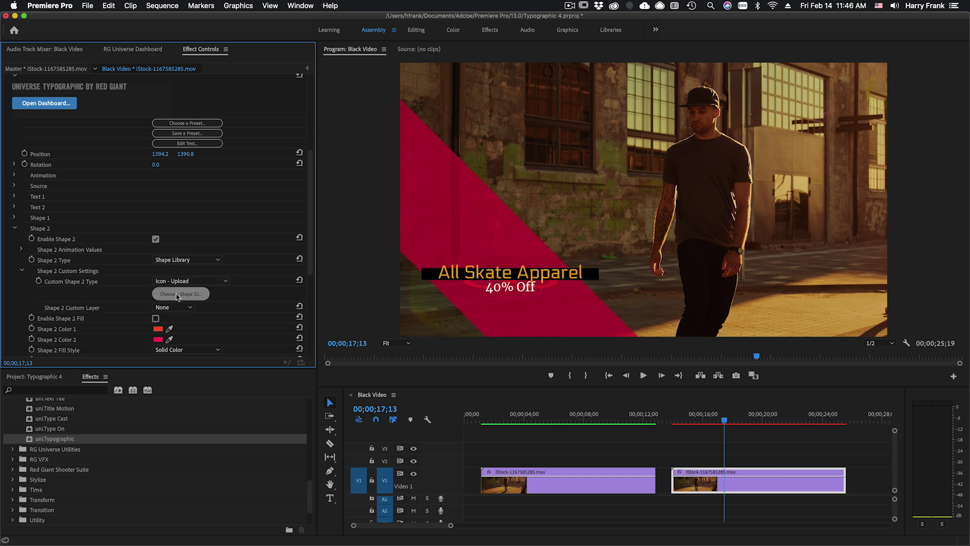
Apply the Paint 04 brush stroke from the shape library to Shape 2
{"action": "left_click", "coordinate": [180, 294]}
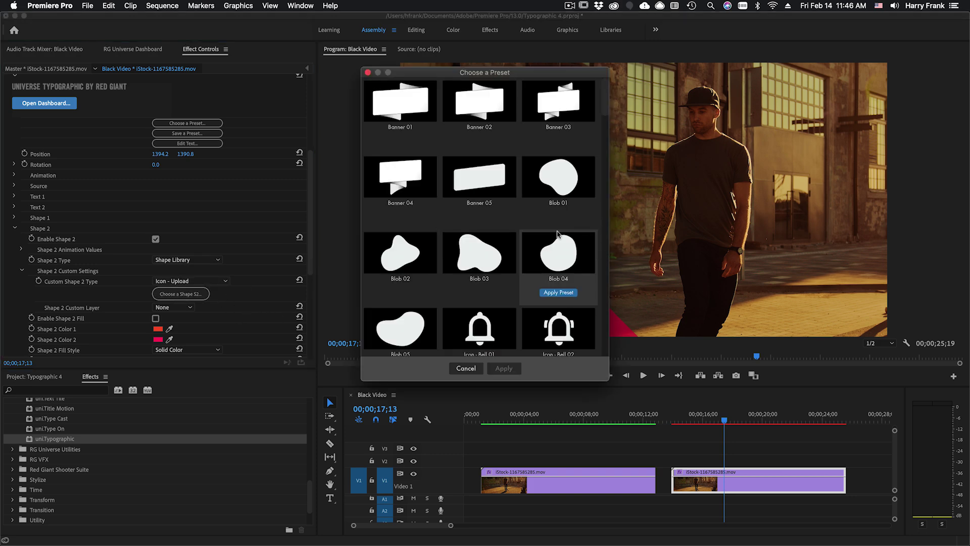
{"action": "scroll", "coordinate": [558, 235], "scroll_direction": "down", "scroll_amount": 10}
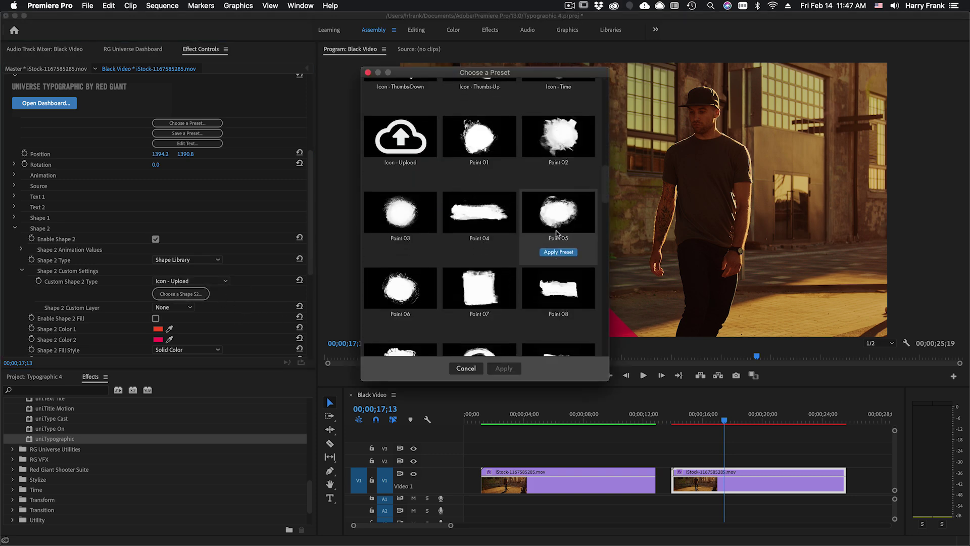
{"action": "scroll", "coordinate": [531, 218], "scroll_direction": "down", "scroll_amount": 2}
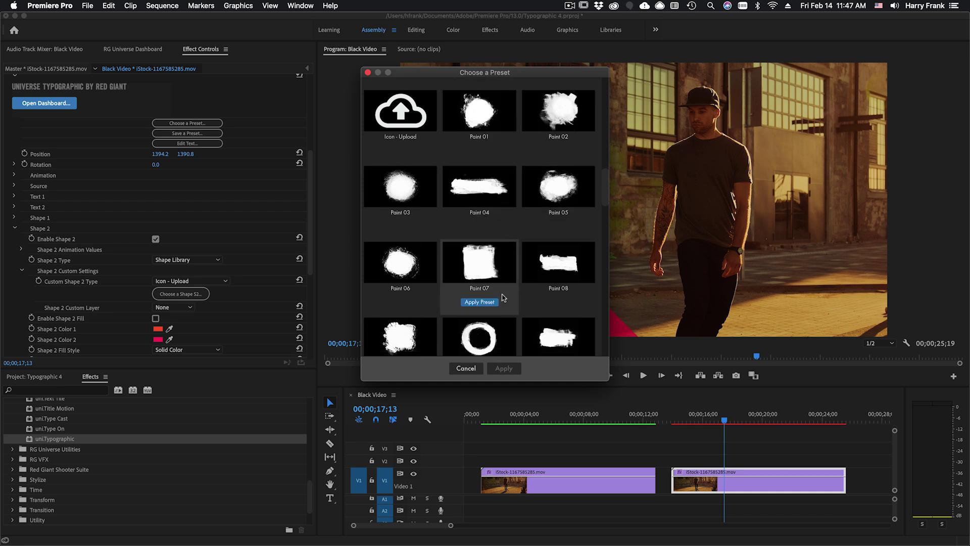
{"action": "scroll", "coordinate": [504, 298], "scroll_direction": "down", "scroll_amount": 1}
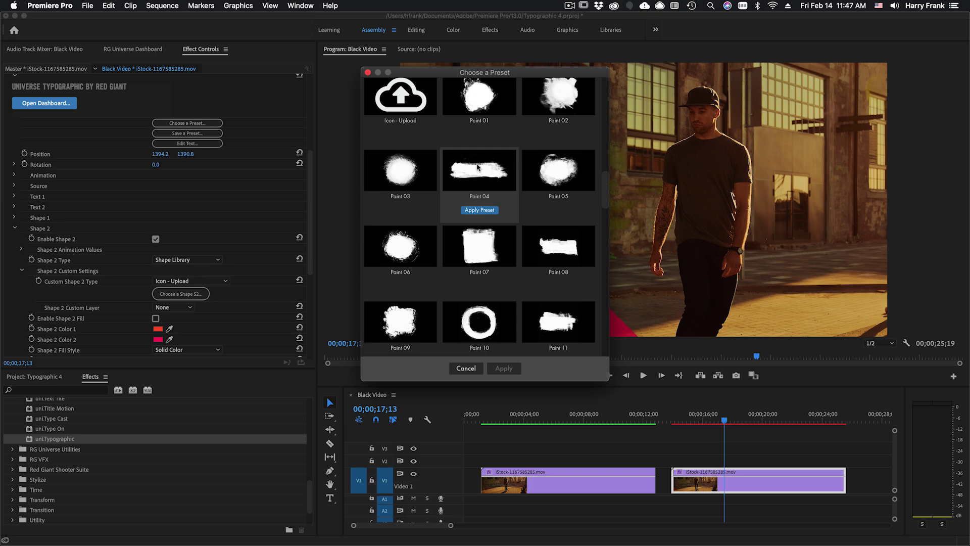
{"action": "left_click", "coordinate": [480, 210]}
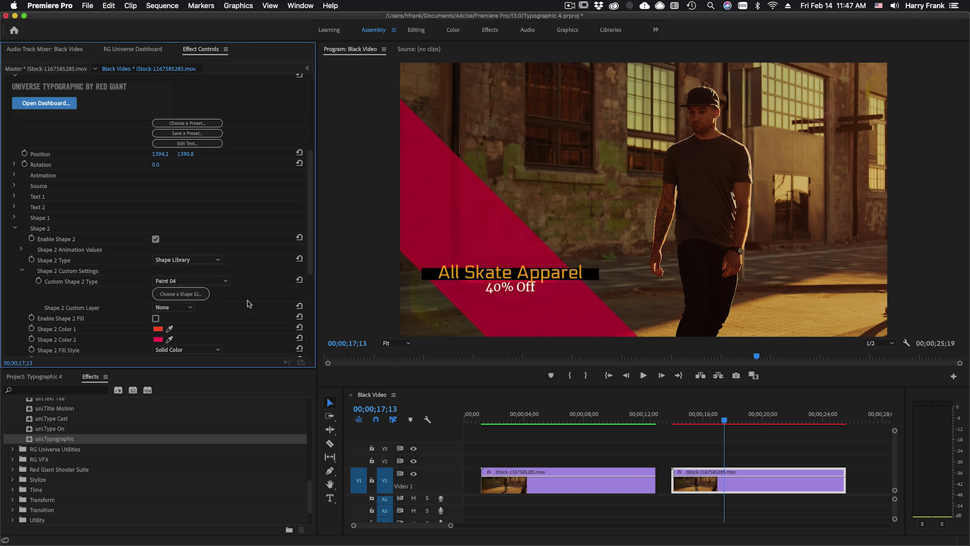
{"action": "left_click", "coordinate": [192, 283]}
{"action": "scroll", "coordinate": [202, 208], "scroll_direction": "up", "scroll_amount": 10}
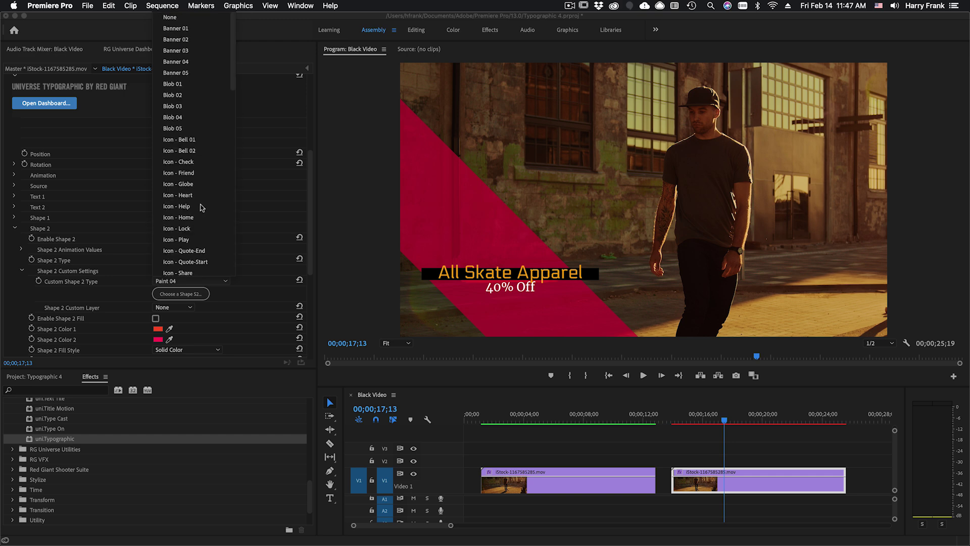
{"action": "scroll", "coordinate": [203, 207], "scroll_direction": "down", "scroll_amount": 10}
Color Shape 2's paint stroke a saturated blue
{"action": "left_click", "coordinate": [257, 299]}
{"action": "scroll", "coordinate": [257, 300], "scroll_direction": "down", "scroll_amount": 5}
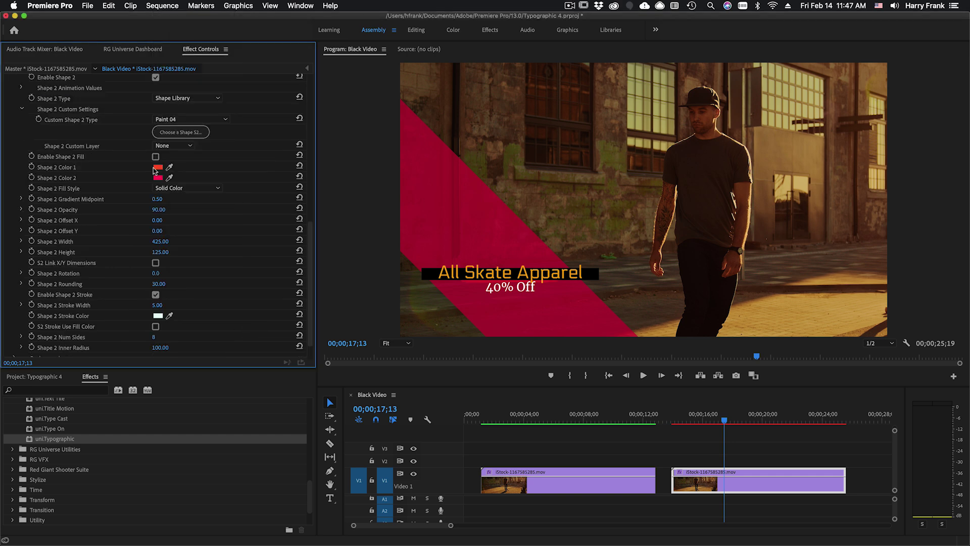
{"action": "left_click", "coordinate": [158, 167]}
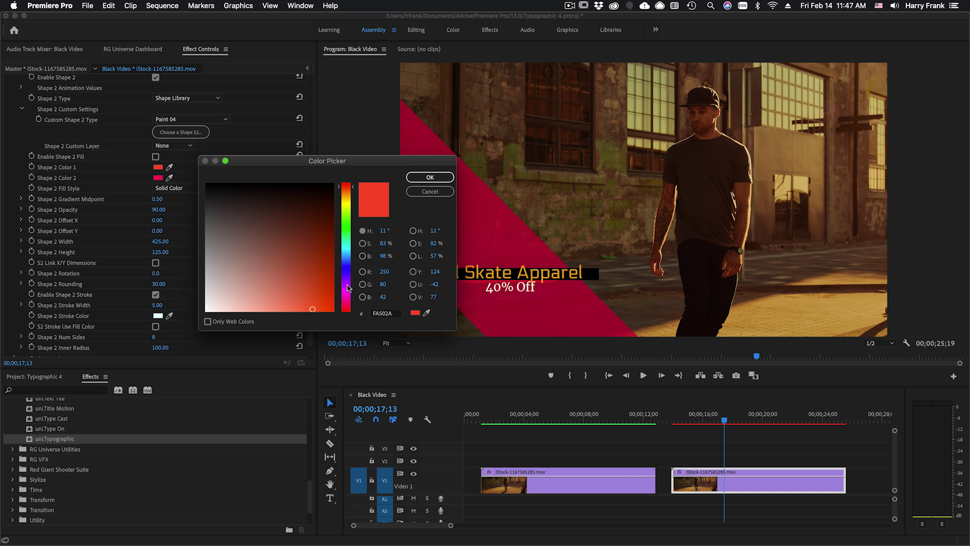
{"action": "left_click_drag", "start_coordinate": [348, 287], "coordinate": [347, 274]}
{"action": "left_click_drag", "start_coordinate": [323, 224], "coordinate": [319, 287]}
{"action": "left_click", "coordinate": [347, 267]}
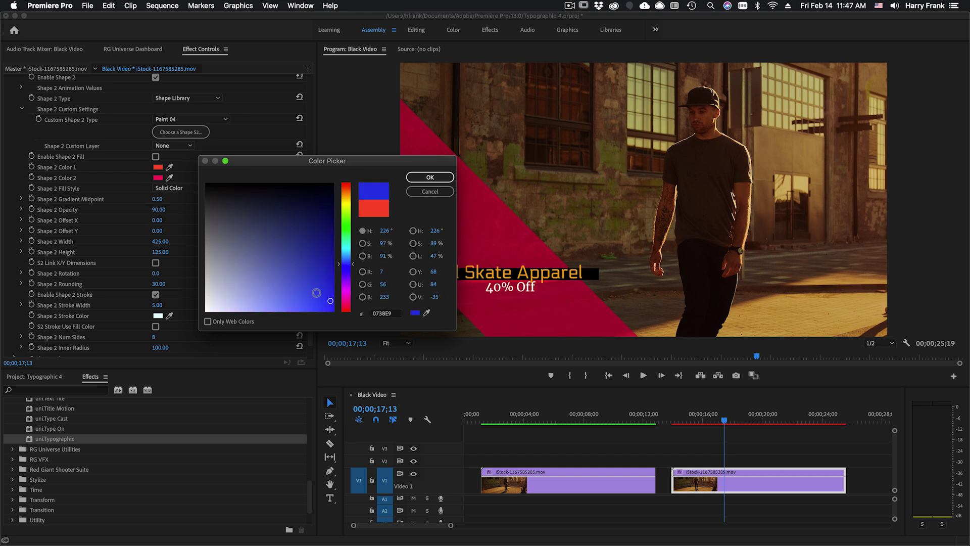
{"action": "key", "text": "Return"}
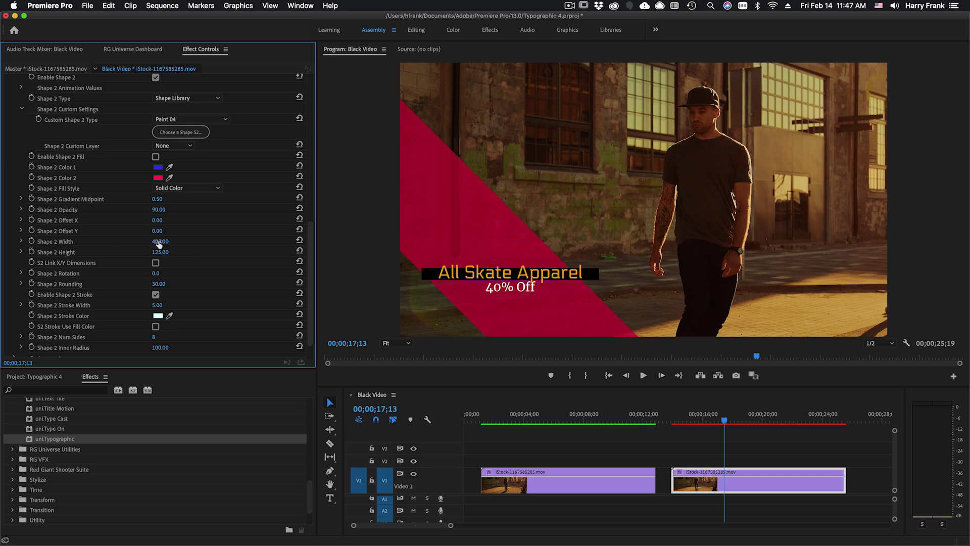
Make the blue stroke taller and set its width to 900
{"action": "left_click_drag", "start_coordinate": [160, 245], "coordinate": [165, 247]}
{"action": "left_click_drag", "start_coordinate": [160, 252], "coordinate": [182, 251]}
{"action": "left_click", "coordinate": [163, 239]}
{"action": "type", "text": "900"}
{"action": "key", "text": "Return"}
{"action": "scroll", "coordinate": [87, 141], "scroll_direction": "up", "scroll_amount": 5}
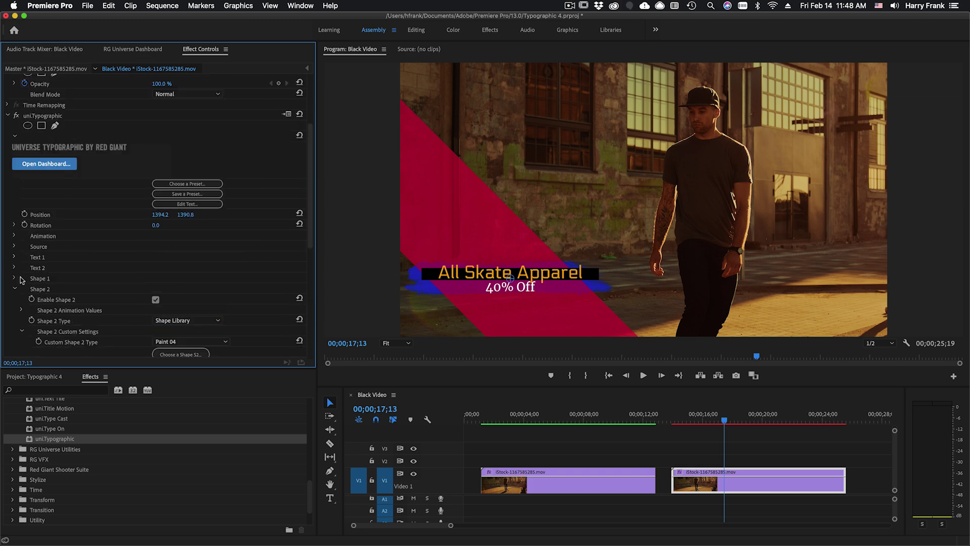
Set Shape 1's sorting to Behind so the red shape sits under the stroke
{"action": "left_click", "coordinate": [15, 278]}
{"action": "scroll", "coordinate": [272, 301], "scroll_direction": "down", "scroll_amount": 4}
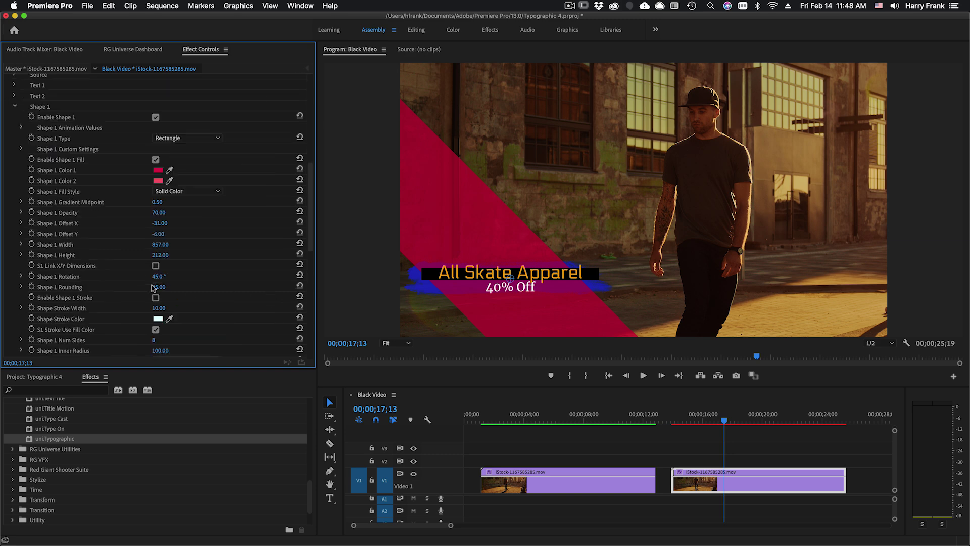
{"action": "scroll", "coordinate": [157, 297], "scroll_direction": "down", "scroll_amount": 4}
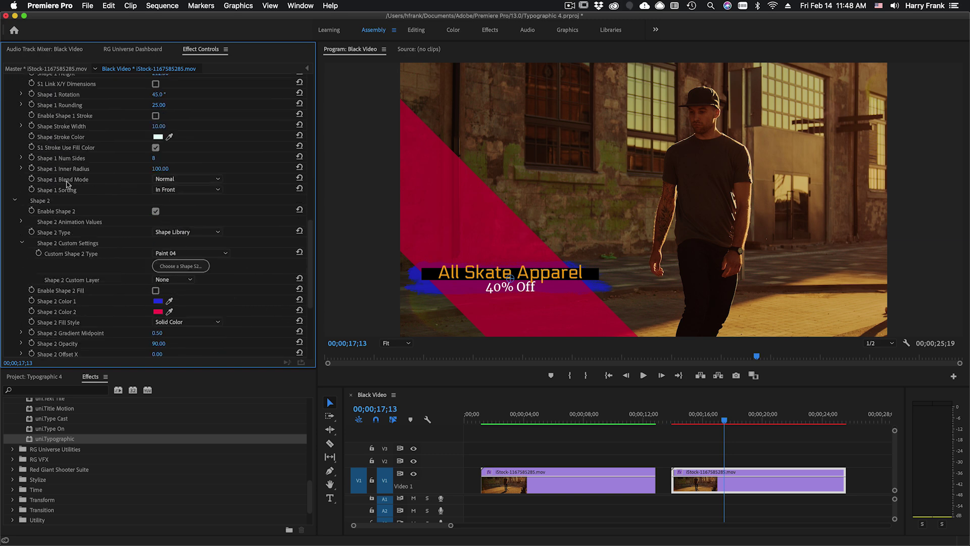
{"action": "left_click", "coordinate": [172, 190]}
{"action": "left_click", "coordinate": [182, 215]}
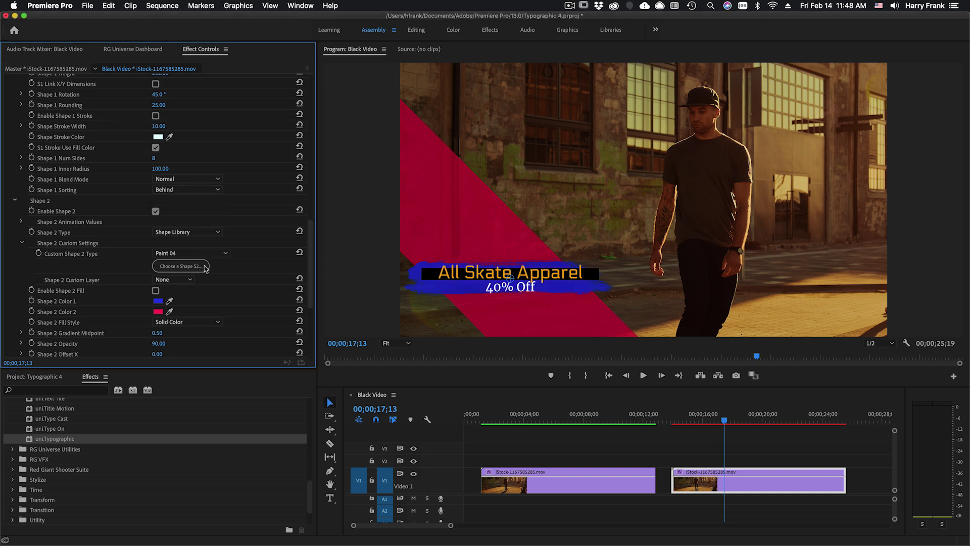
Nudge the blue stroke's hue to a slightly brighter blue
{"action": "scroll", "coordinate": [200, 294], "scroll_direction": "down", "scroll_amount": 3}
{"action": "left_click", "coordinate": [158, 260]}
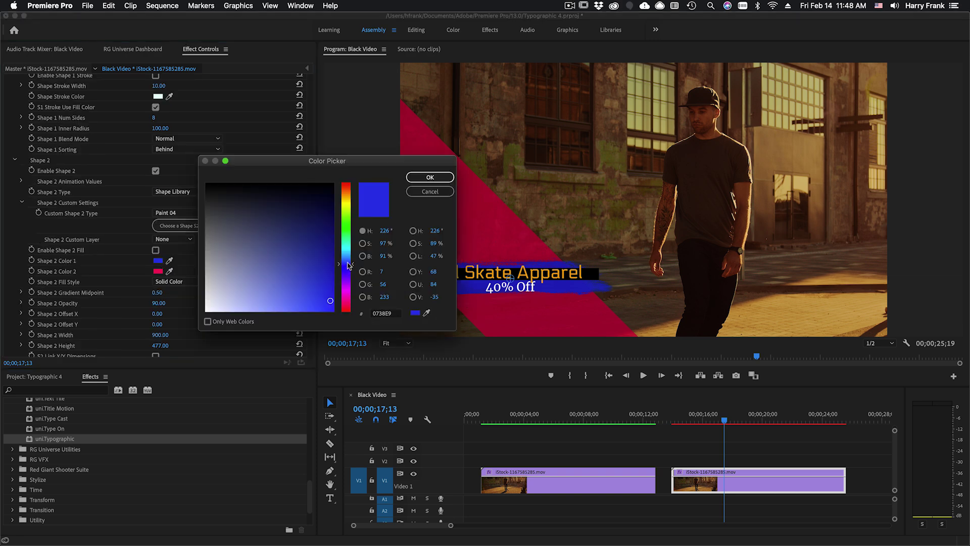
{"action": "left_click_drag", "start_coordinate": [347, 264], "coordinate": [347, 261]}
{"action": "key", "text": "Return"}
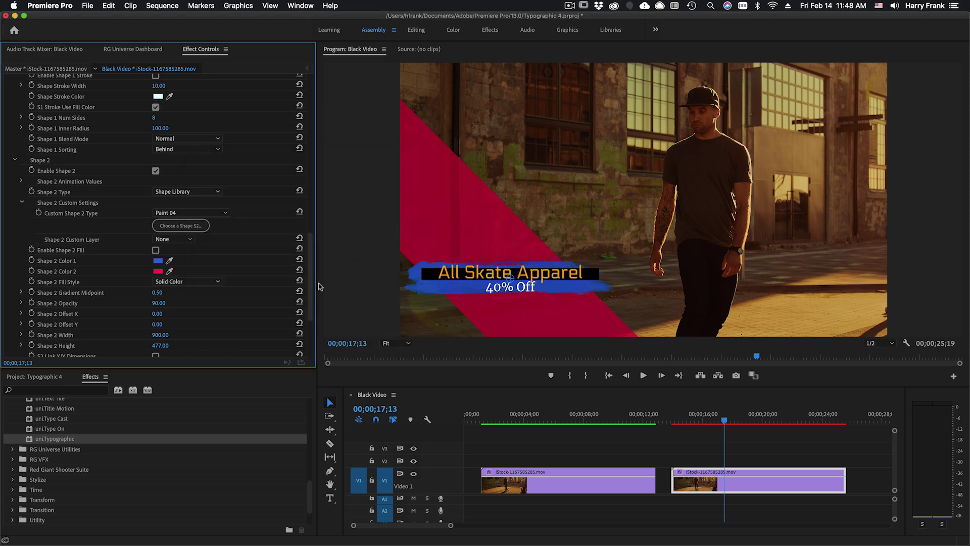
Play back and scrub through the current title animation
{"action": "left_click", "coordinate": [680, 421]}
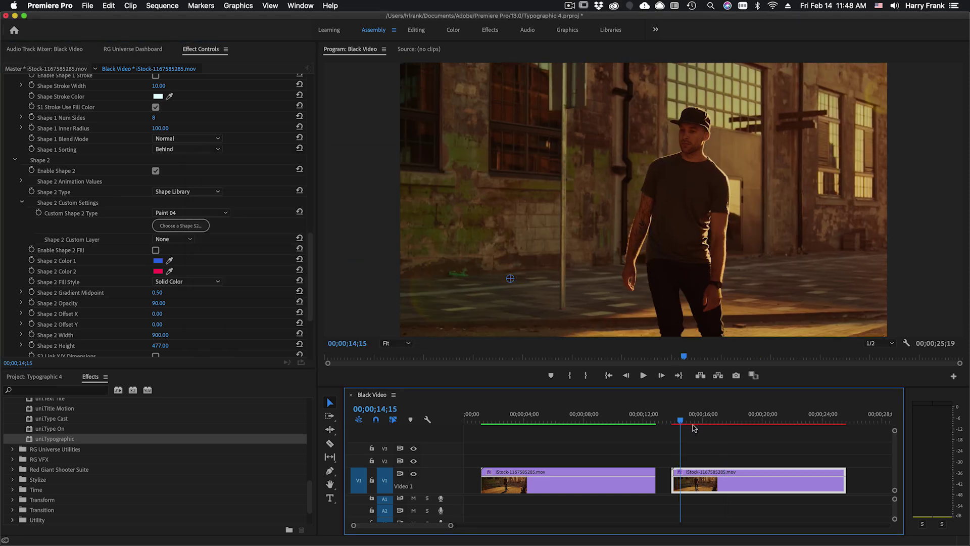
{"action": "key", "text": "space"}
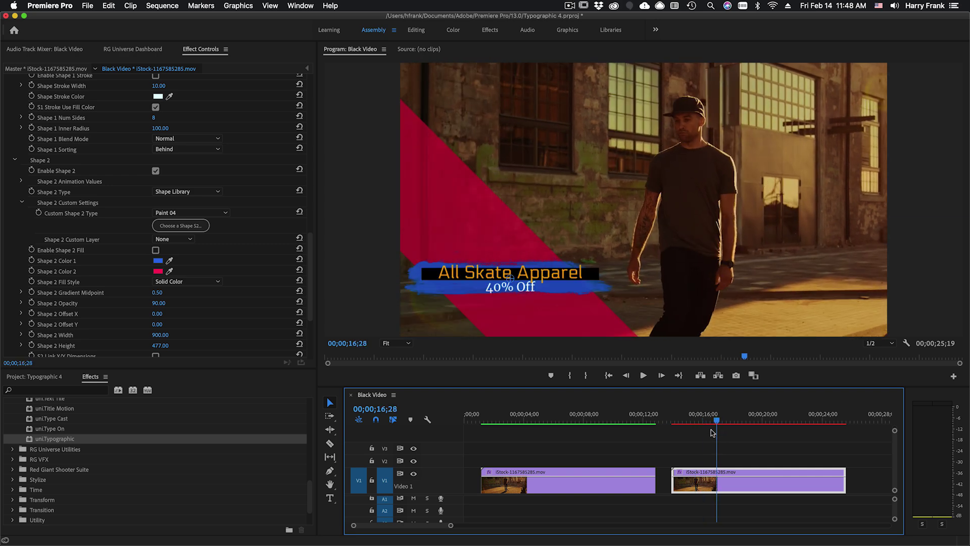
{"action": "left_click", "coordinate": [712, 433]}
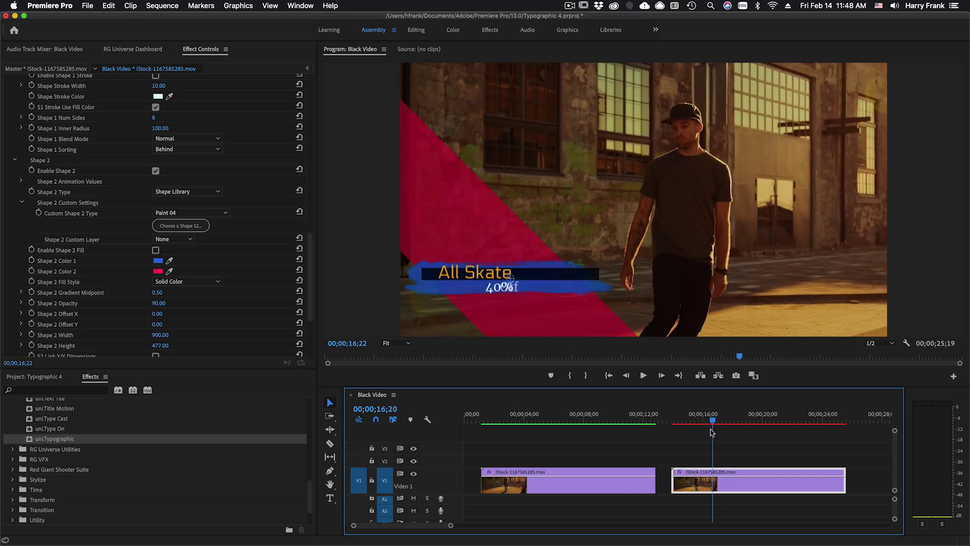
{"action": "left_click_drag", "start_coordinate": [712, 433], "coordinate": [711, 434]}
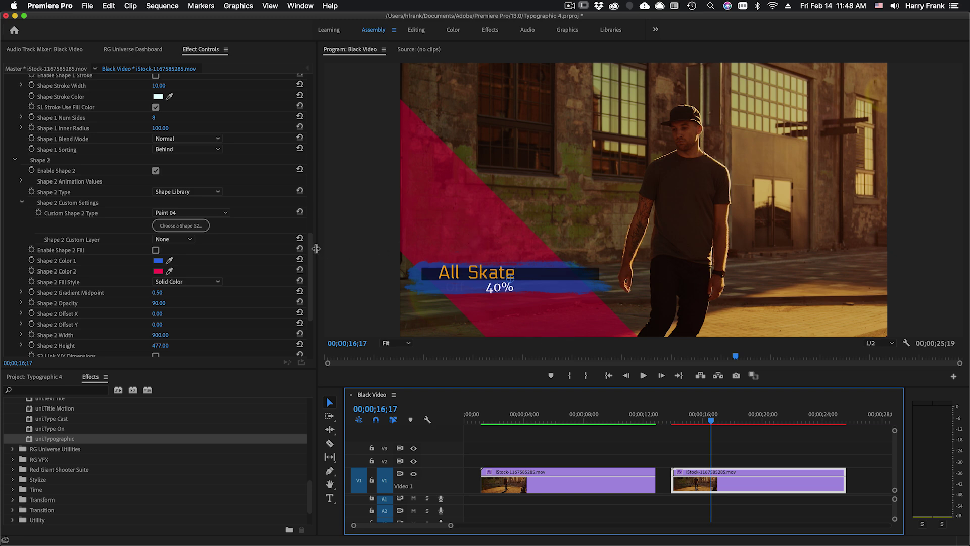
Set Shape 1's animation Position X offset to -25% and preview it sliding in
{"action": "scroll", "coordinate": [57, 191], "scroll_direction": "up", "scroll_amount": 6}
{"action": "scroll", "coordinate": [57, 192], "scroll_direction": "up", "scroll_amount": 6}
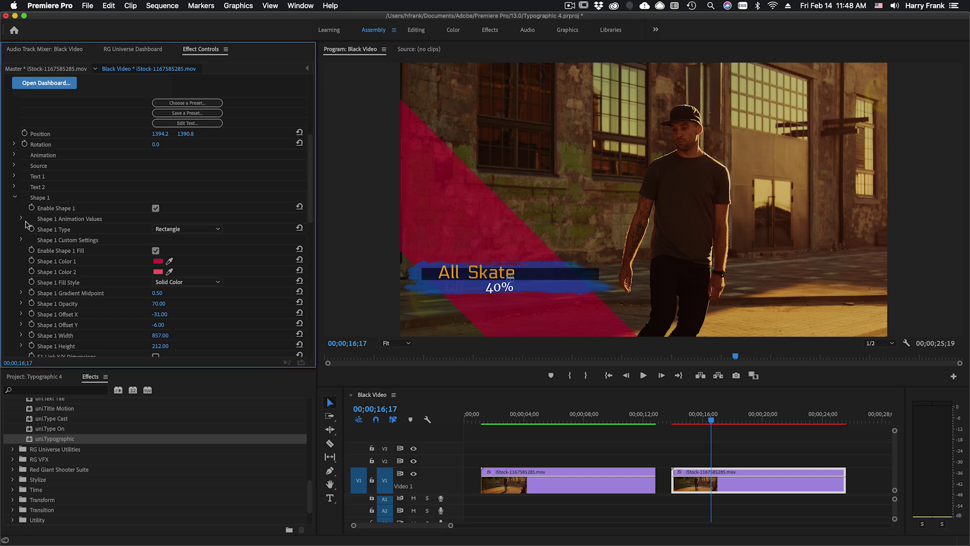
{"action": "left_click", "coordinate": [21, 218]}
{"action": "left_click", "coordinate": [158, 240]}
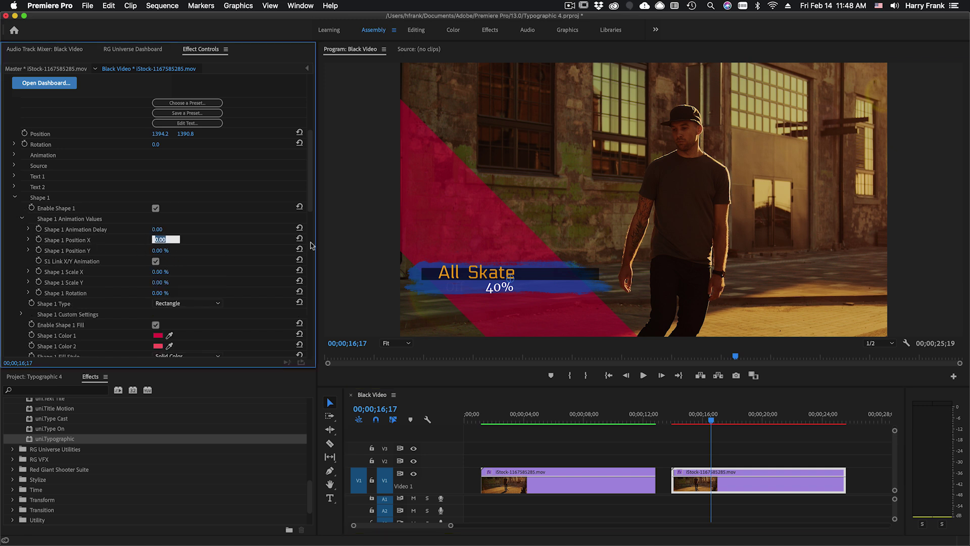
{"action": "type", "text": "-25"}
{"action": "key", "text": "Return"}
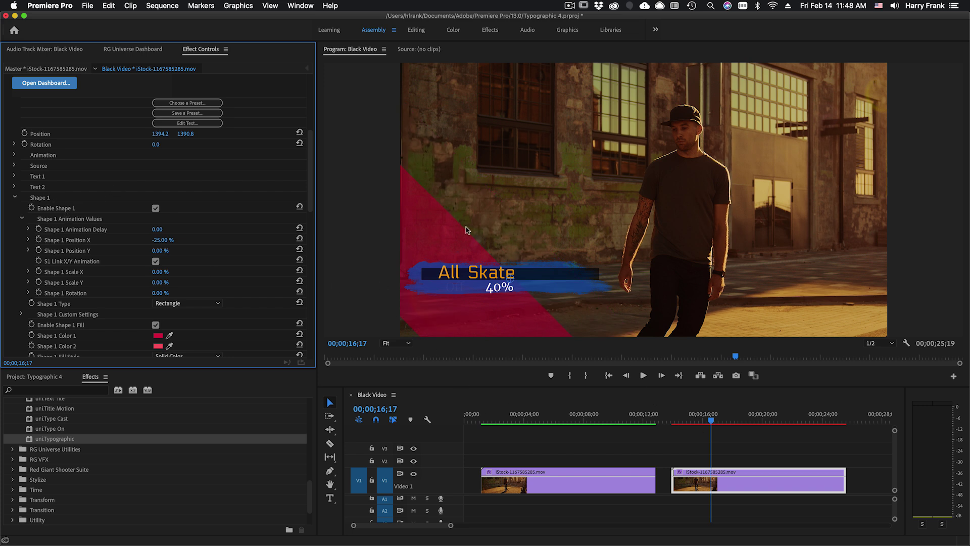
{"action": "left_click", "coordinate": [675, 420]}
{"action": "left_click_drag", "start_coordinate": [676, 421], "coordinate": [723, 433]}
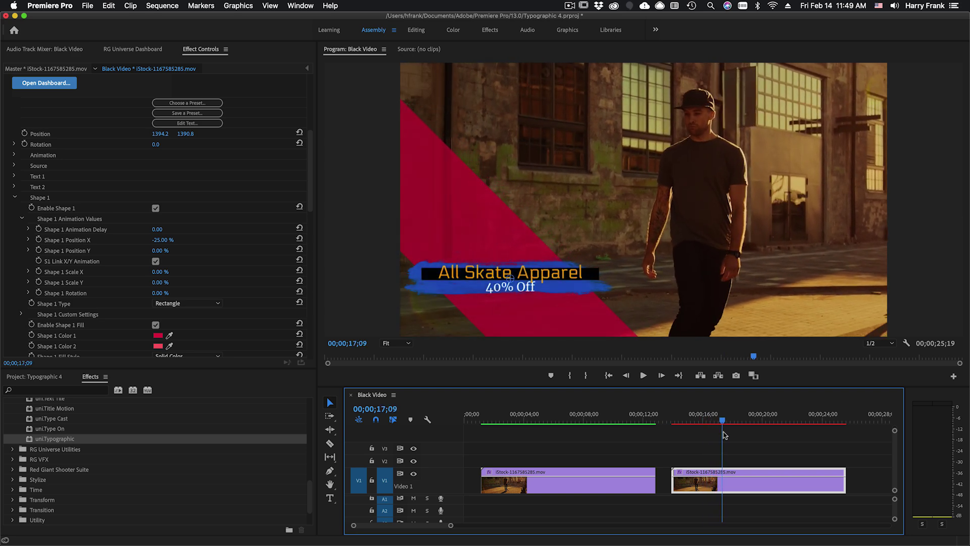
Set Shape 2's animation Position Y offset to 25% and preview the stroke
{"action": "left_click", "coordinate": [15, 197]}
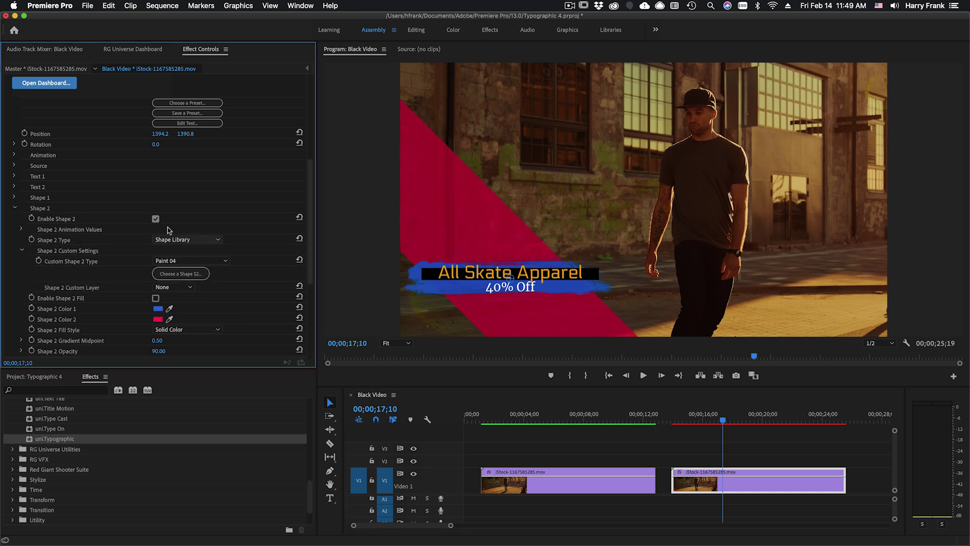
{"action": "left_click", "coordinate": [22, 230]}
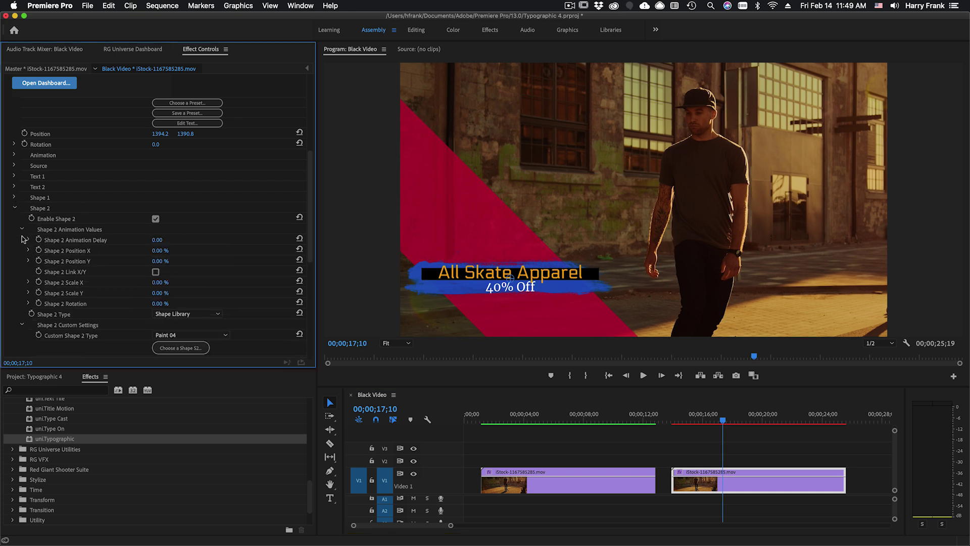
{"action": "left_click", "coordinate": [157, 262]}
{"action": "type", "text": "25"}
{"action": "key", "text": "Return"}
{"action": "left_click_drag", "start_coordinate": [680, 417], "coordinate": [687, 444]}
Set the title's animation duration to 0.50 and play back the result
{"action": "left_click", "coordinate": [14, 155]}
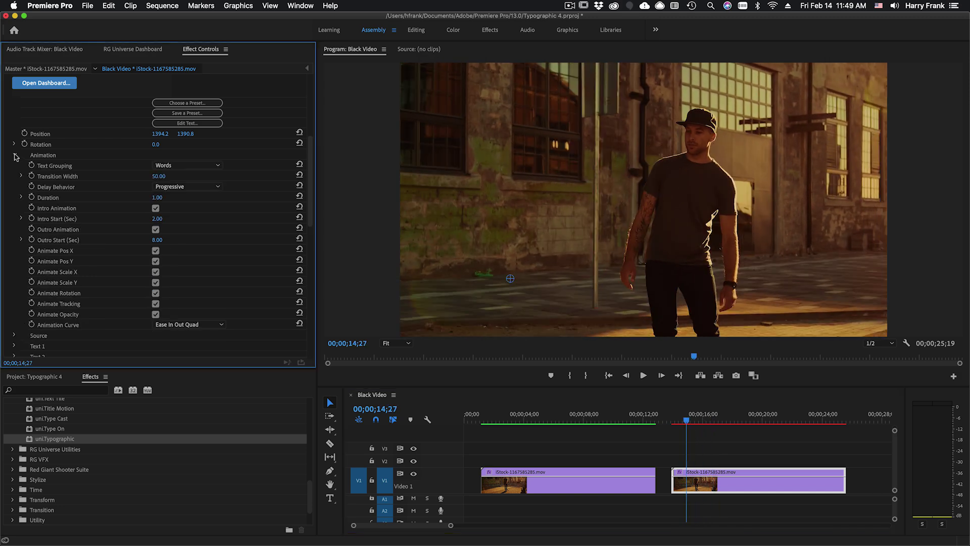
{"action": "left_click", "coordinate": [163, 197]}
{"action": "key", "text": "Return"}
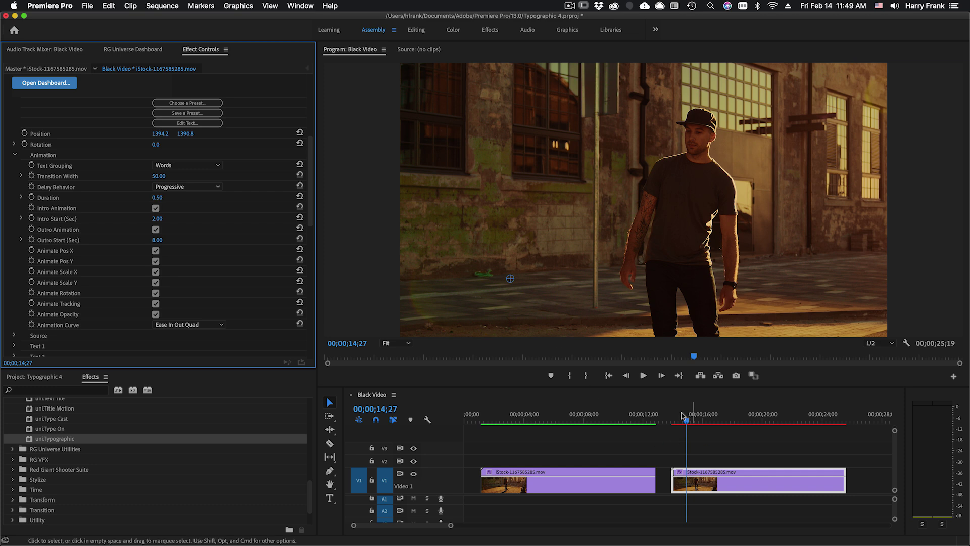
{"action": "left_click", "coordinate": [677, 416]}
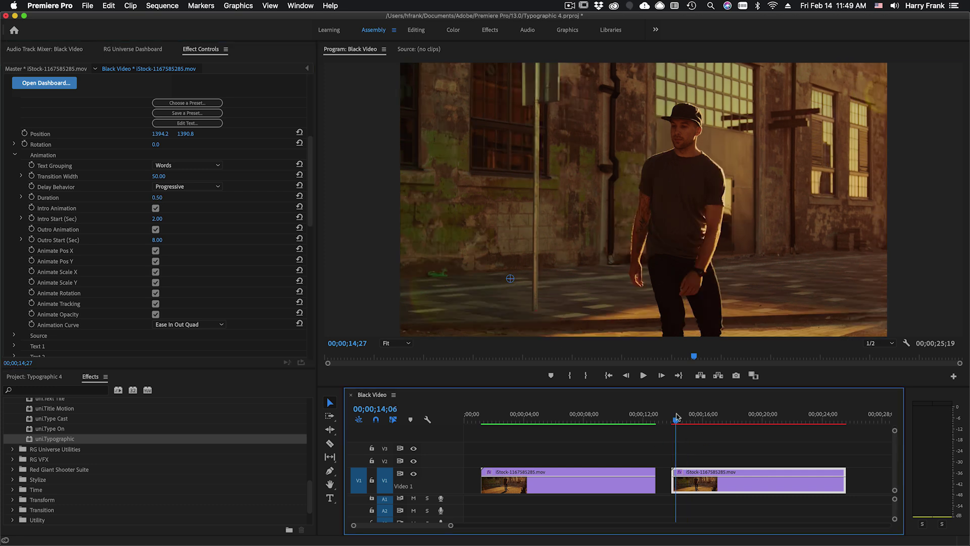
{"action": "key", "text": "space"}
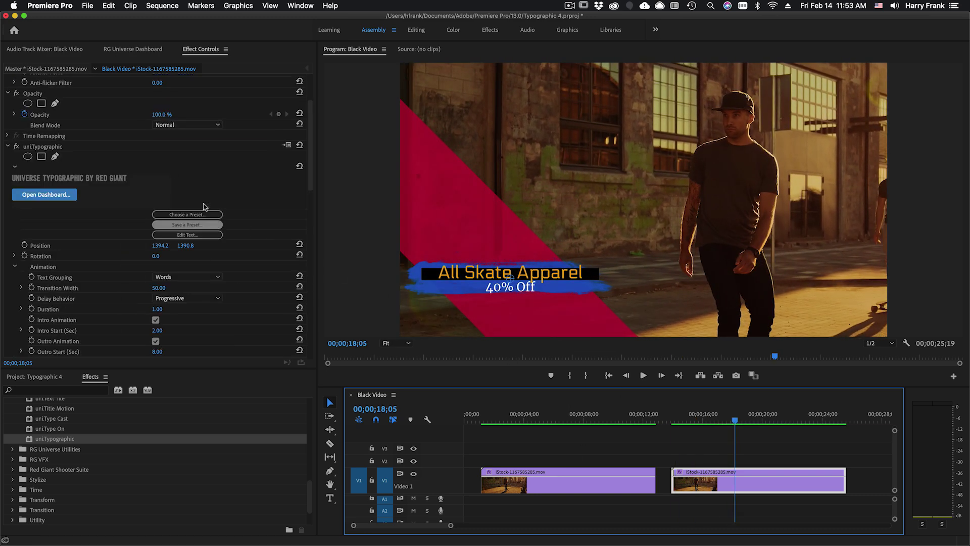
Save the finished title settings as the Universe preset 'Skate Sale Gfx 01'
{"action": "left_click", "coordinate": [187, 225]}
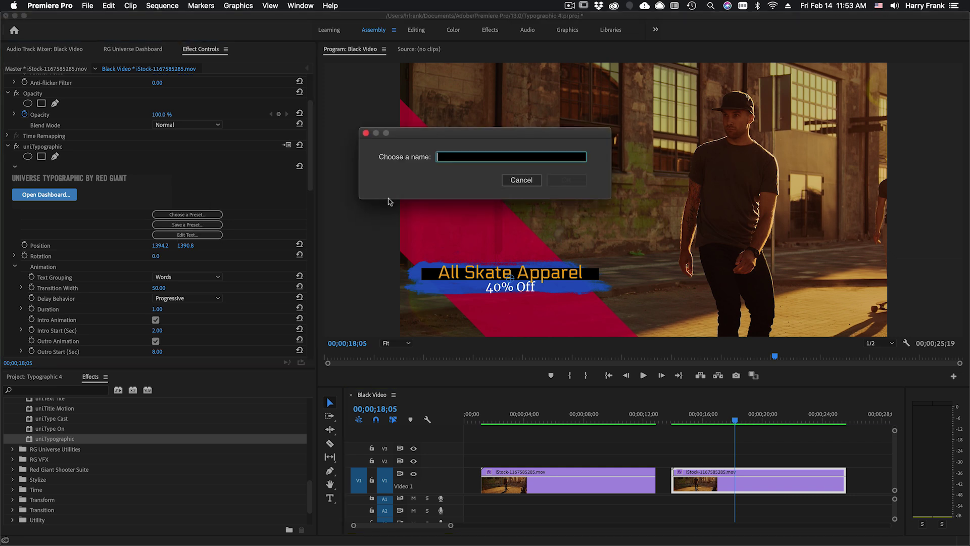
{"action": "type", "text": "SD"}
{"action": "left_click", "coordinate": [566, 180]}
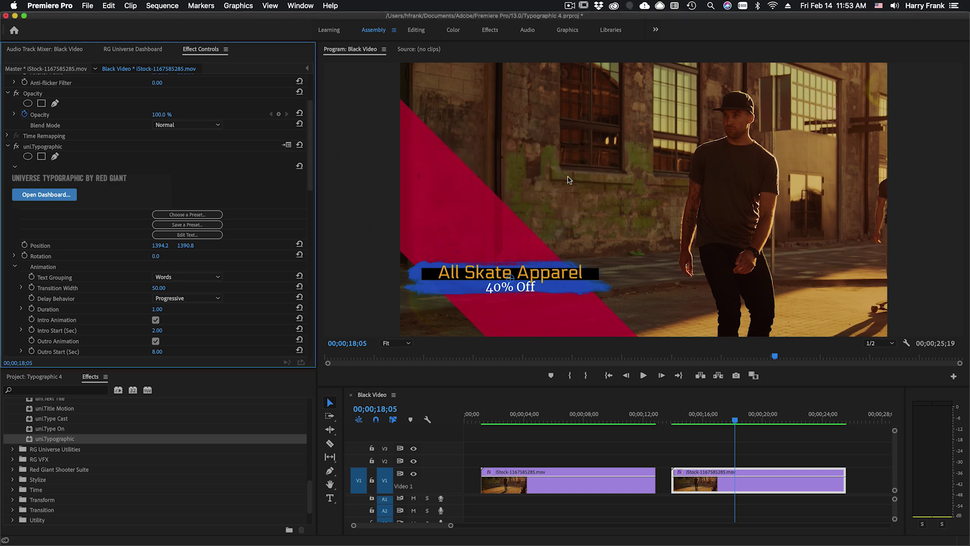
{"action": "key", "text": "super+Tab"}
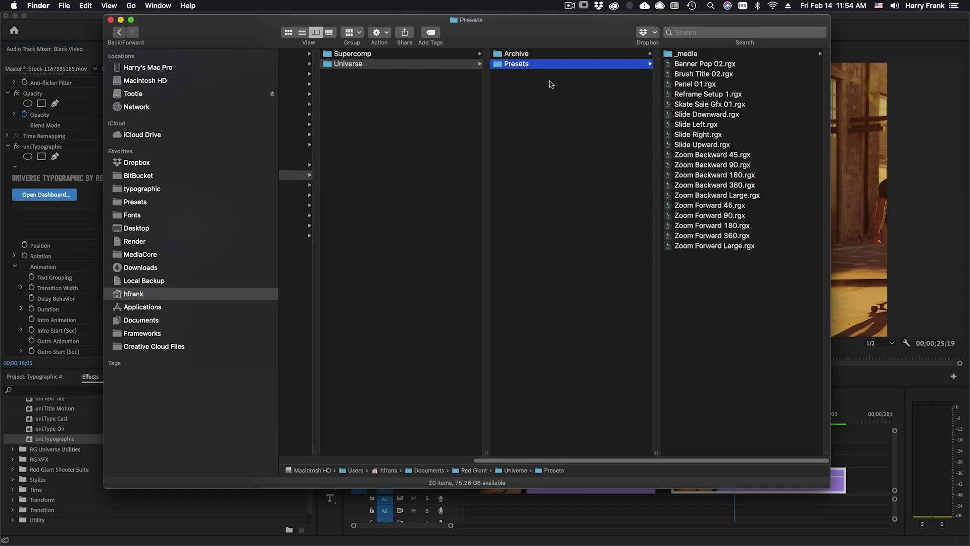
Go to the Red Giant/Universe/Presets folder and select Skate Sale Gfx 01.rgx
{"action": "left_click", "coordinate": [467, 23], "text": "super"}
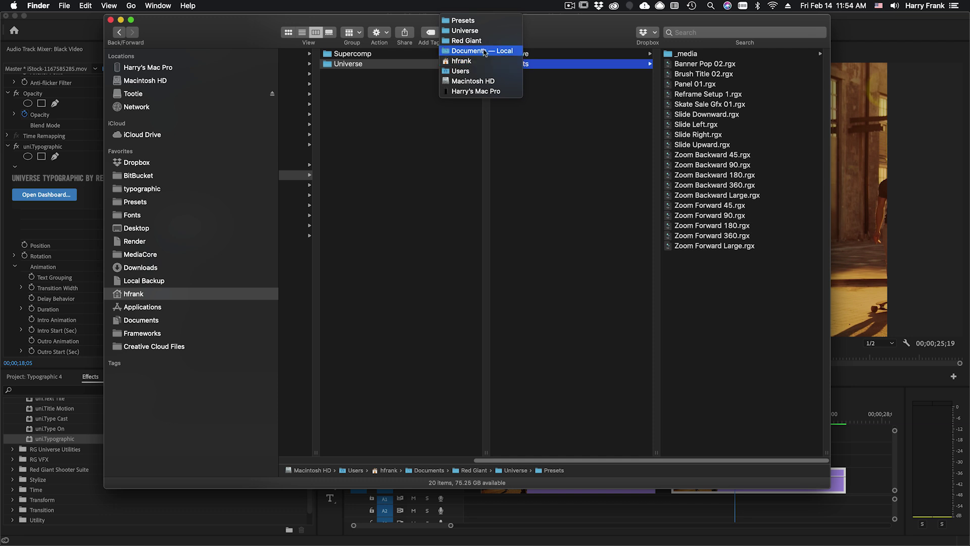
{"action": "left_click", "coordinate": [477, 21]}
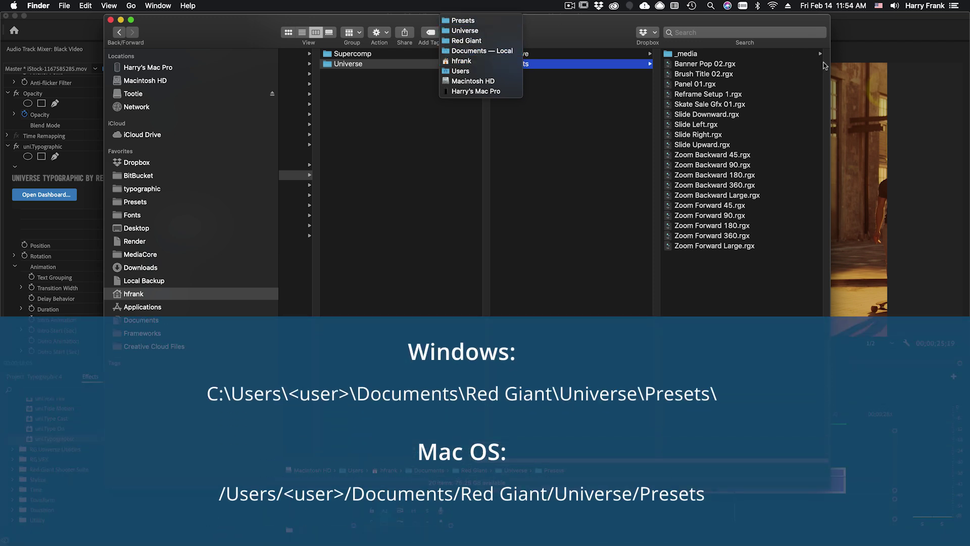
{"action": "left_click", "coordinate": [690, 105]}
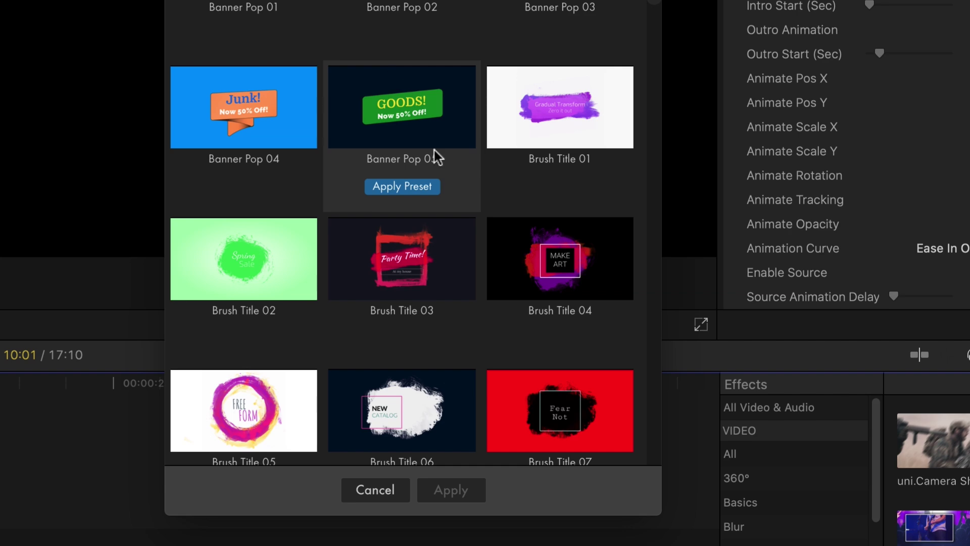
Apply the custom Skate Sale Gfx 01 preset from the Custom section to the clip
{"action": "scroll", "coordinate": [433, 155], "scroll_direction": "down", "scroll_amount": 15}
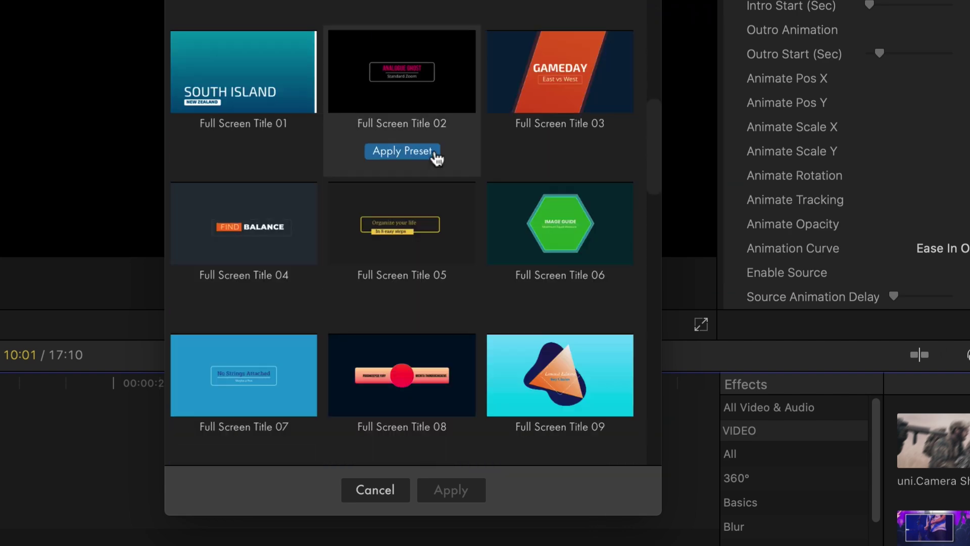
{"action": "scroll", "coordinate": [434, 151], "scroll_direction": "down", "scroll_amount": 15}
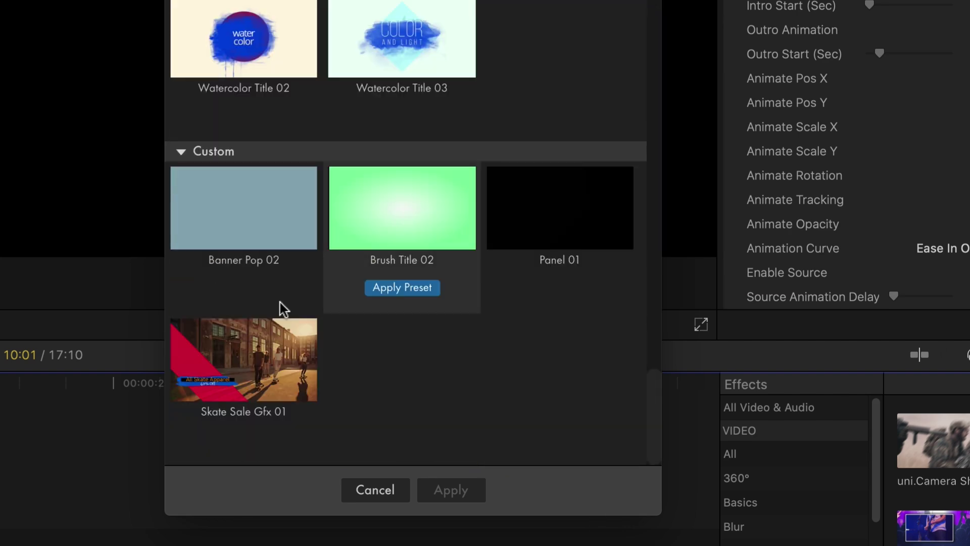
{"action": "left_click", "coordinate": [244, 439]}
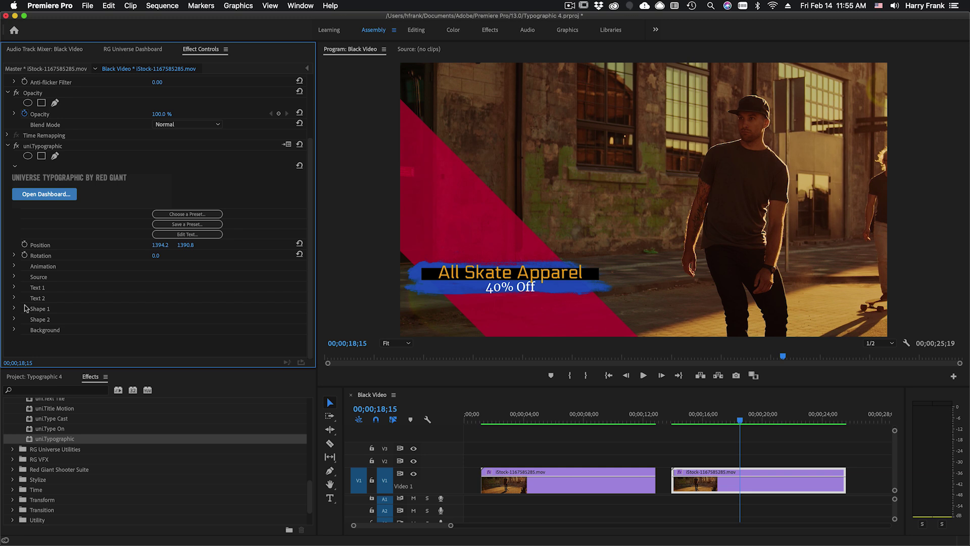
Browse the Universe preset dashboard and apply the Panel 01 preset to the title
{"action": "left_click", "coordinate": [14, 319]}
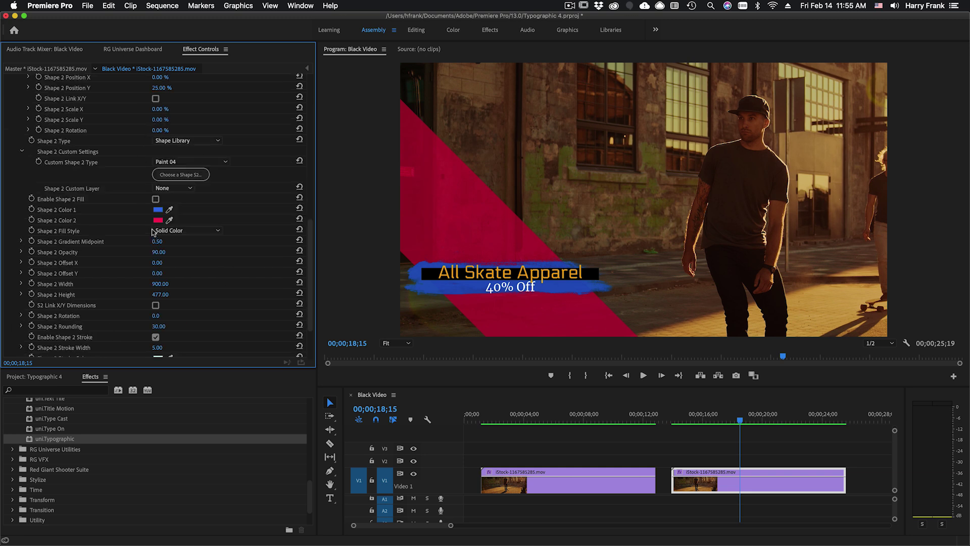
{"action": "scroll", "coordinate": [238, 240], "scroll_direction": "up", "scroll_amount": 5}
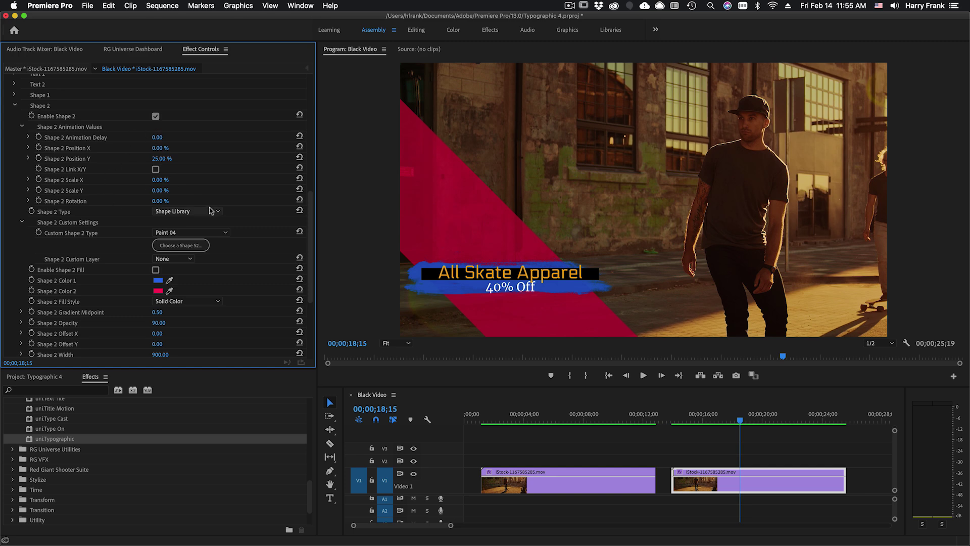
{"action": "scroll", "coordinate": [211, 210], "scroll_direction": "up", "scroll_amount": 15}
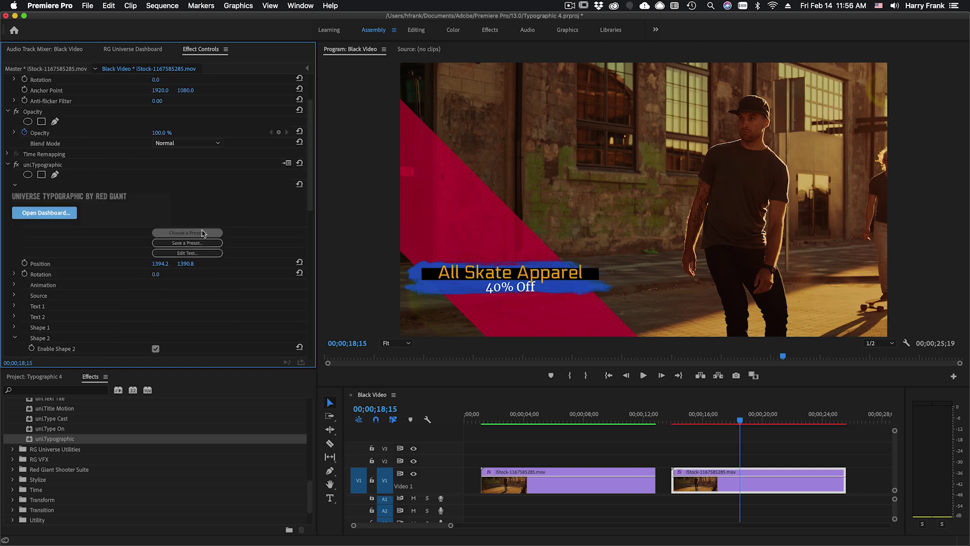
{"action": "left_click", "coordinate": [200, 234]}
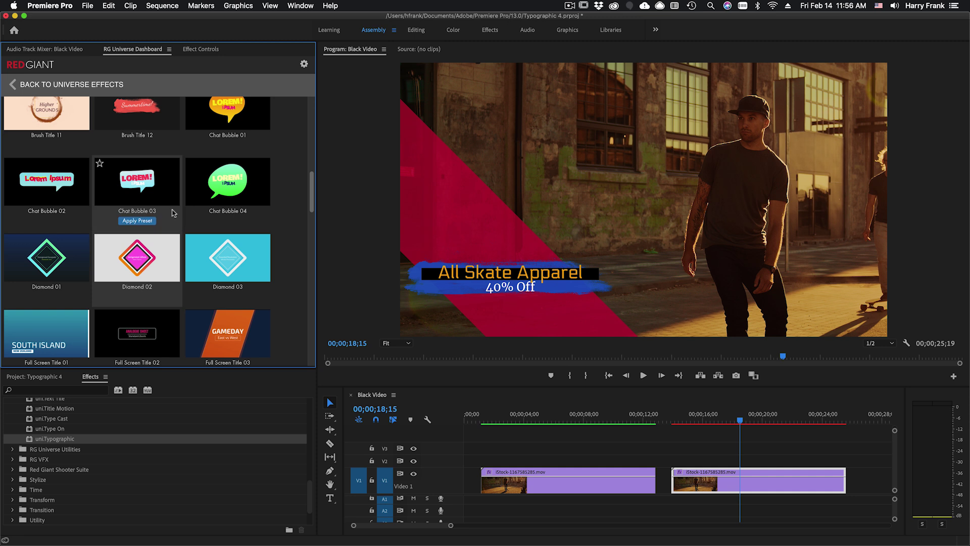
{"action": "scroll", "coordinate": [205, 261], "scroll_direction": "down", "scroll_amount": 5}
{"action": "scroll", "coordinate": [205, 260], "scroll_direction": "down", "scroll_amount": 4}
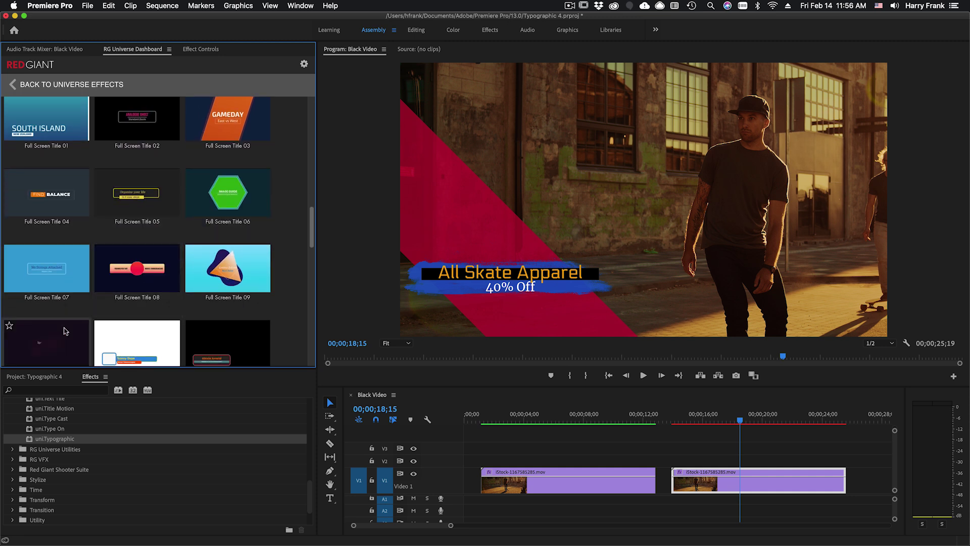
{"action": "scroll", "coordinate": [146, 289], "scroll_direction": "down", "scroll_amount": 2}
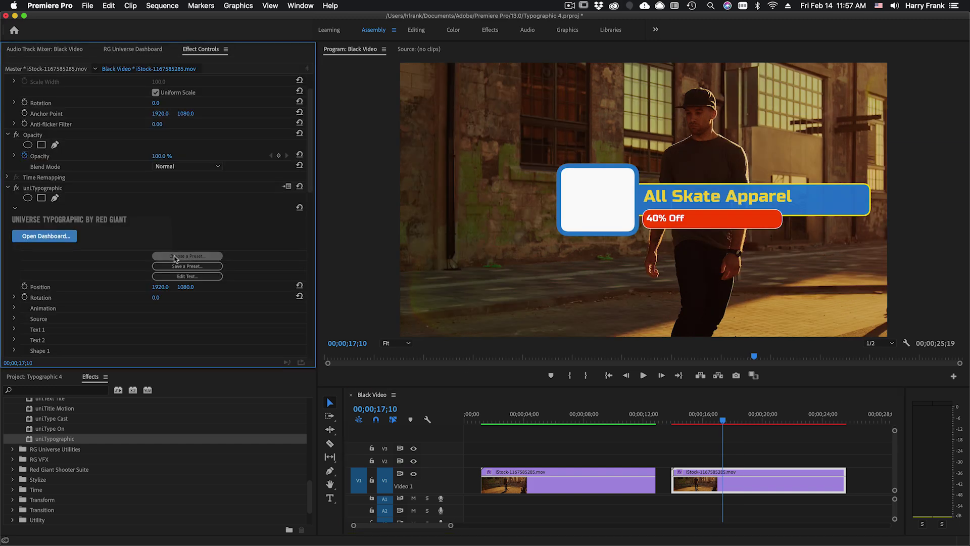
{"action": "left_click", "coordinate": [133, 49]}
{"action": "scroll", "coordinate": [233, 295], "scroll_direction": "down", "scroll_amount": 2}
{"action": "scroll", "coordinate": [233, 295], "scroll_direction": "down", "scroll_amount": 11}
{"action": "left_click", "coordinate": [47, 305]}
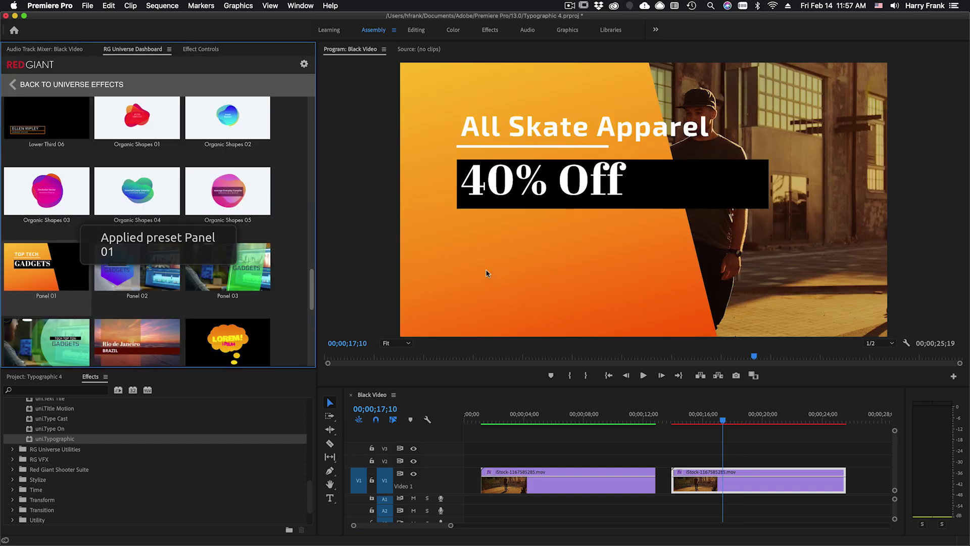